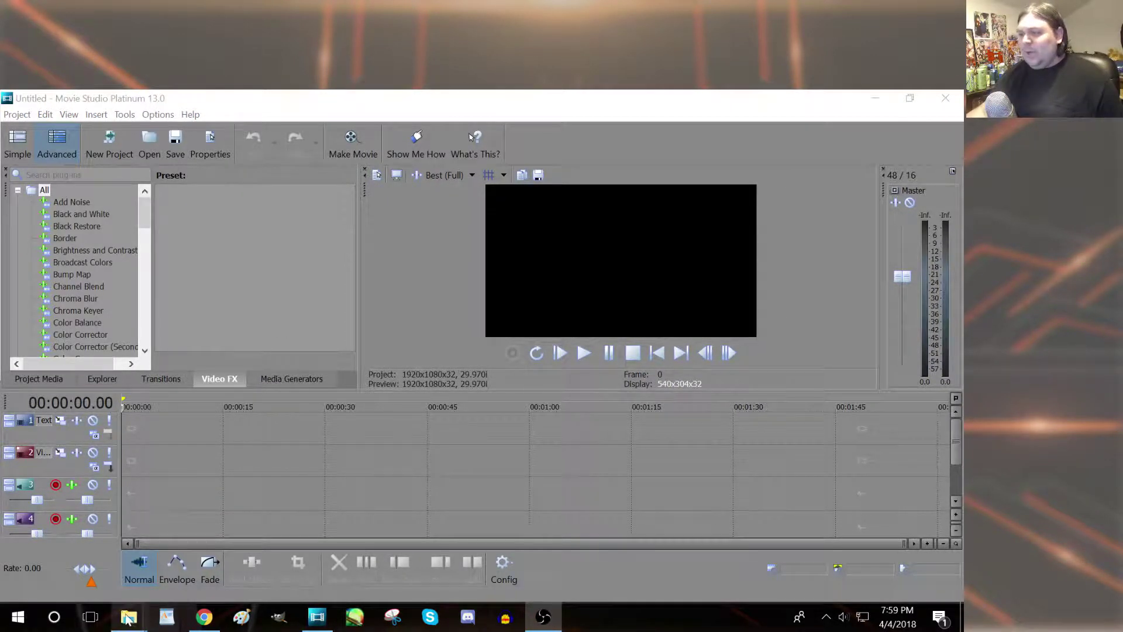
Step: Bring up the File Explorer window with the cmv videos and open the cmv subfolder inside it
{"action": "mouse_move", "coordinate": [129, 617]}
{"action": "left_click", "coordinate": [127, 593]}
{"action": "left_click", "coordinate": [175, 550]}
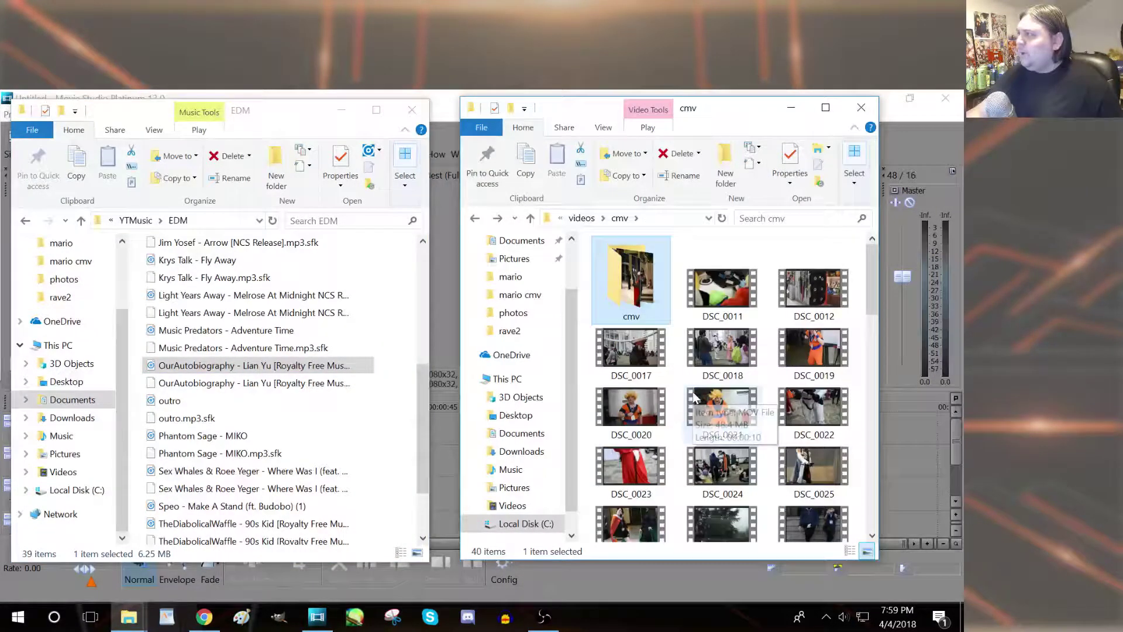
{"action": "double_click", "coordinate": [631, 270]}
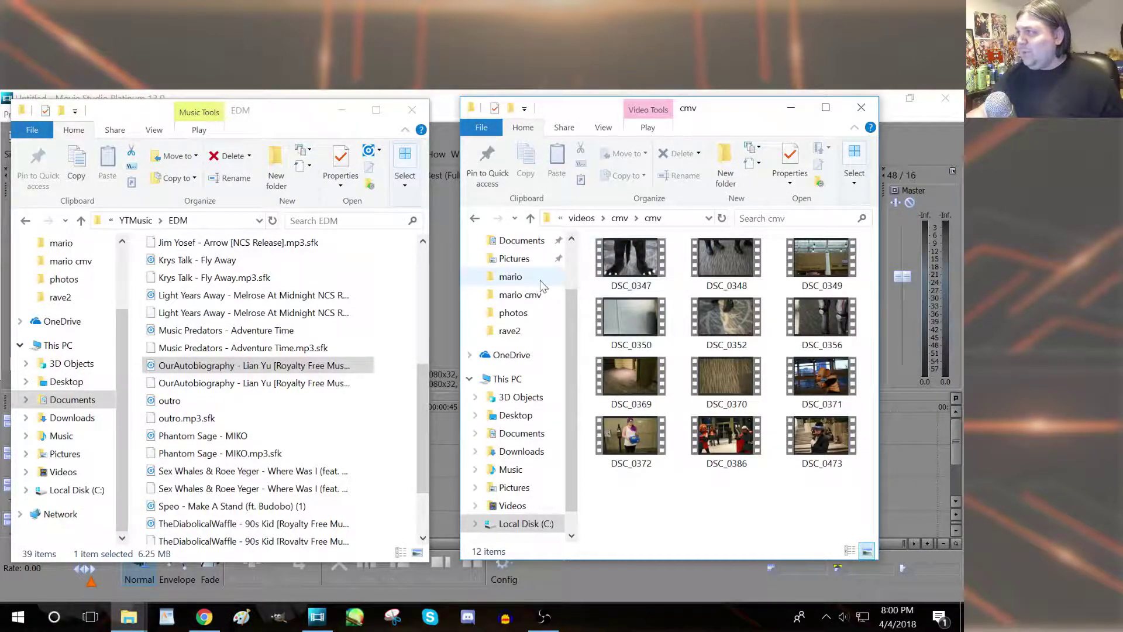
Step: Bring the EDM music folder window up over Movie Studio and move it clear of the track headers and the timeline's beginning
{"action": "left_click", "coordinate": [310, 120]}
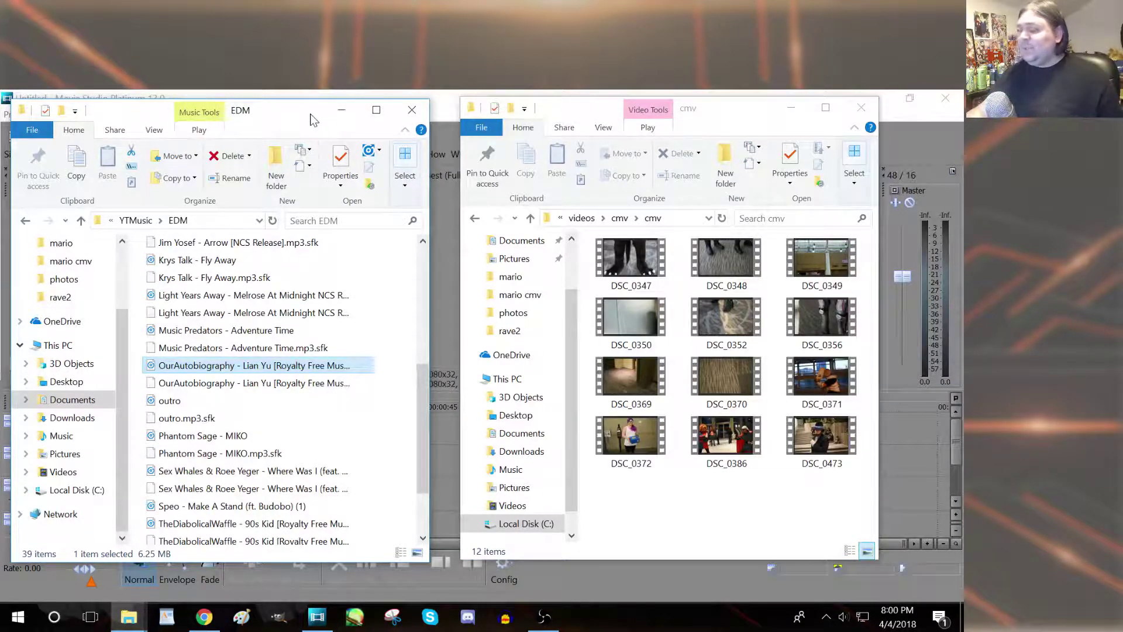
{"action": "left_click", "coordinate": [519, 92]}
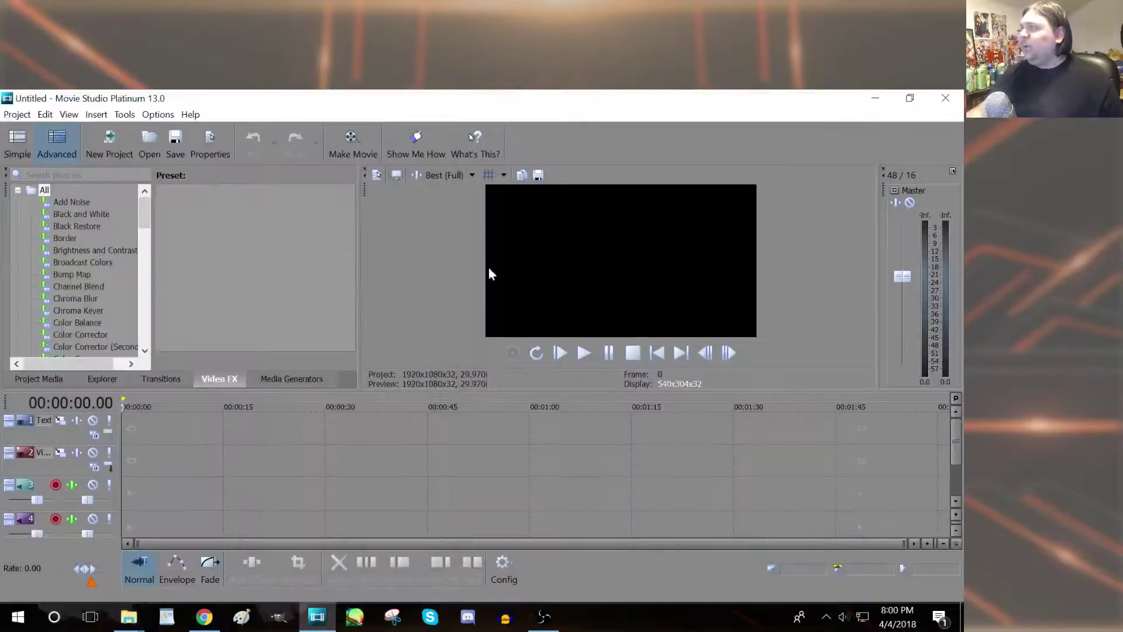
{"action": "mouse_move", "coordinate": [142, 624]}
{"action": "left_click", "coordinate": [99, 544]}
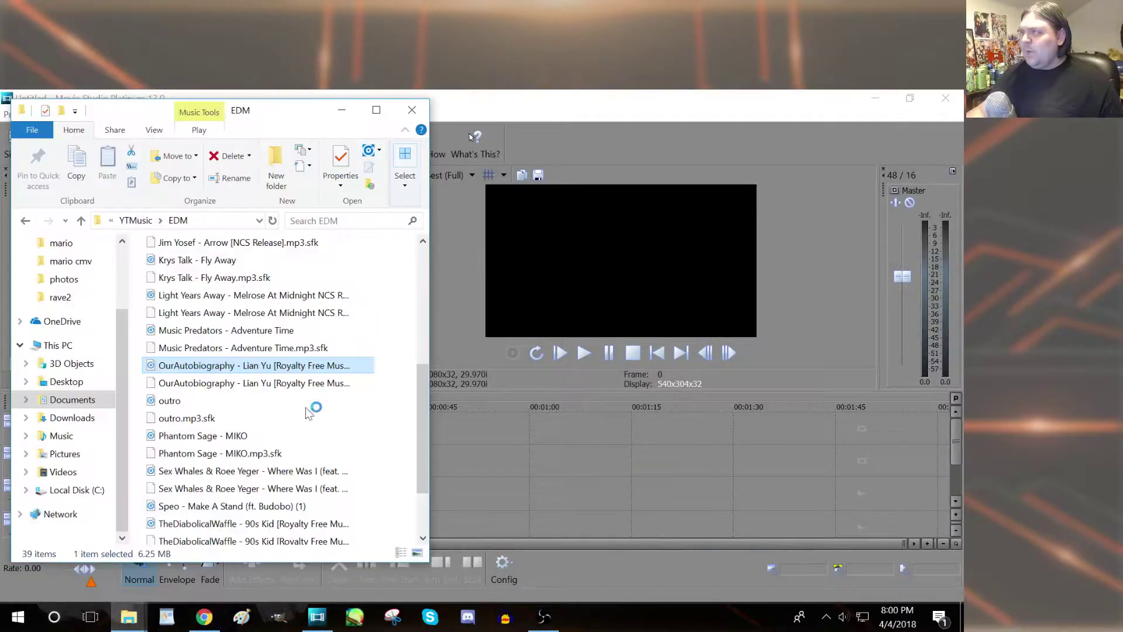
{"action": "left_click_drag", "start_coordinate": [345, 123], "coordinate": [639, 123]}
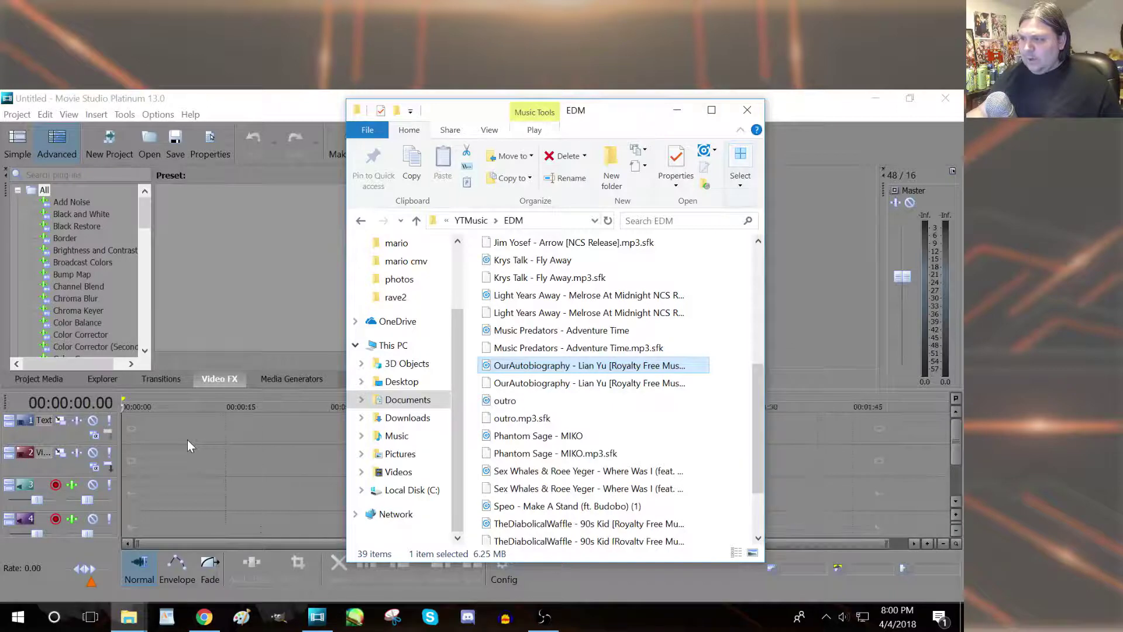
{"action": "left_click_drag", "start_coordinate": [477, 122], "coordinate": [647, 127]}
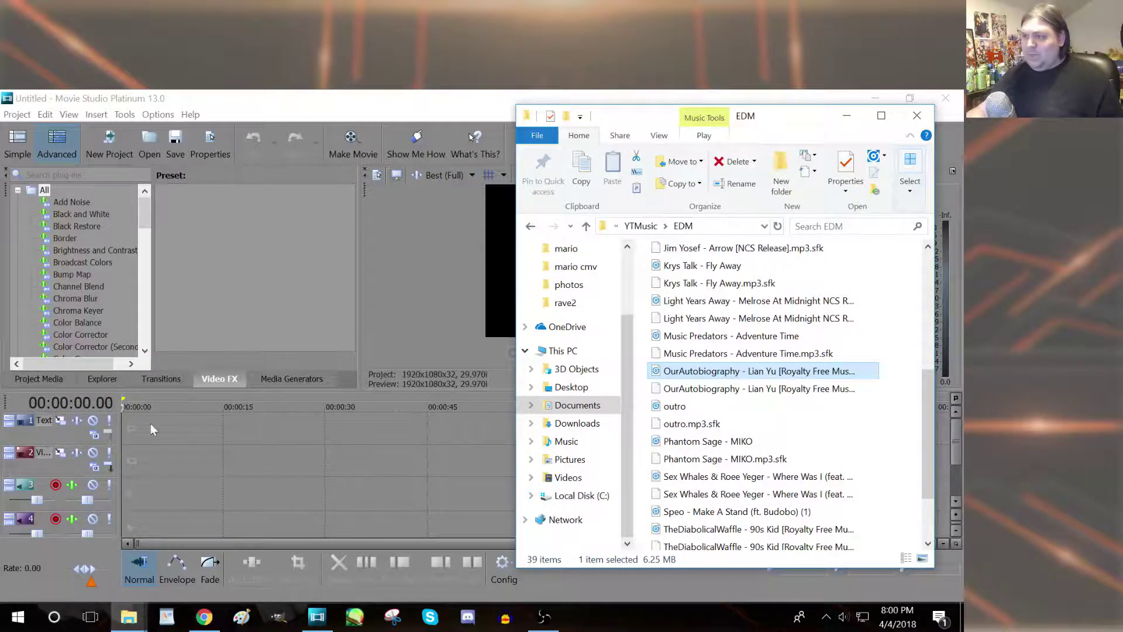
Step: Delete the Text track from the timeline and mute the lower of the two audio tracks
{"action": "right_click", "coordinate": [160, 436]}
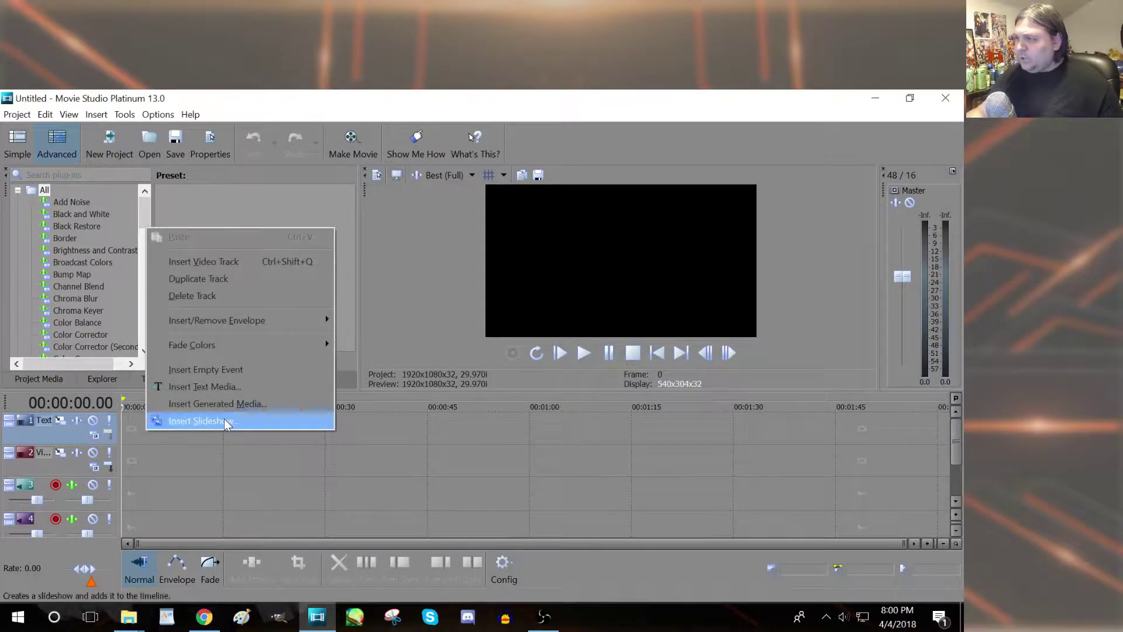
{"action": "left_click", "coordinate": [225, 298]}
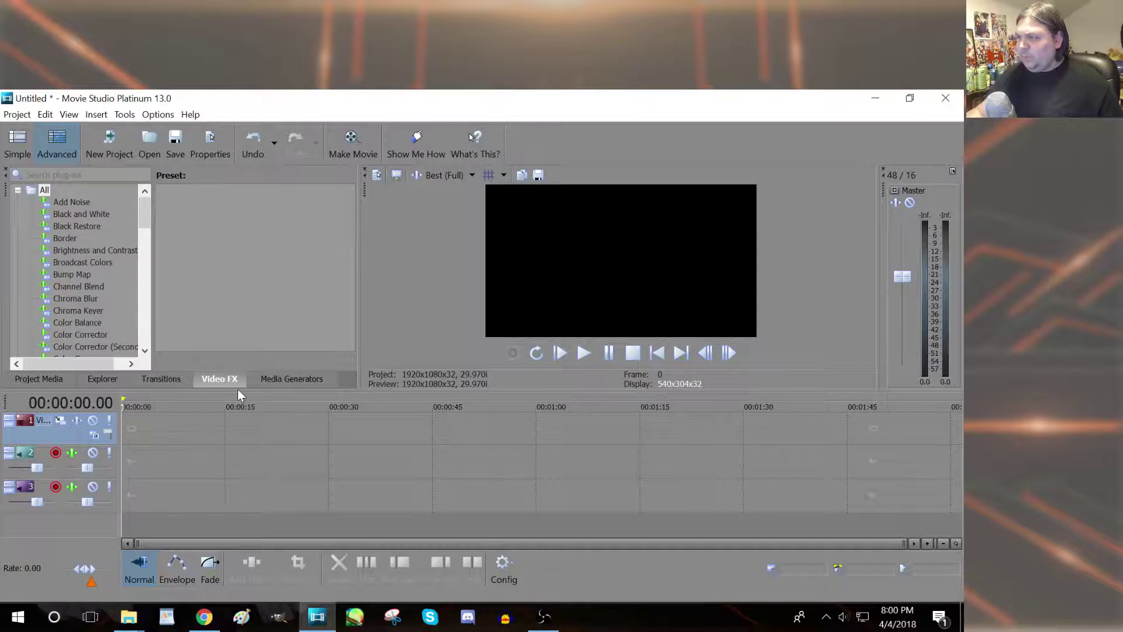
{"action": "left_click_drag", "start_coordinate": [237, 389], "coordinate": [239, 413]}
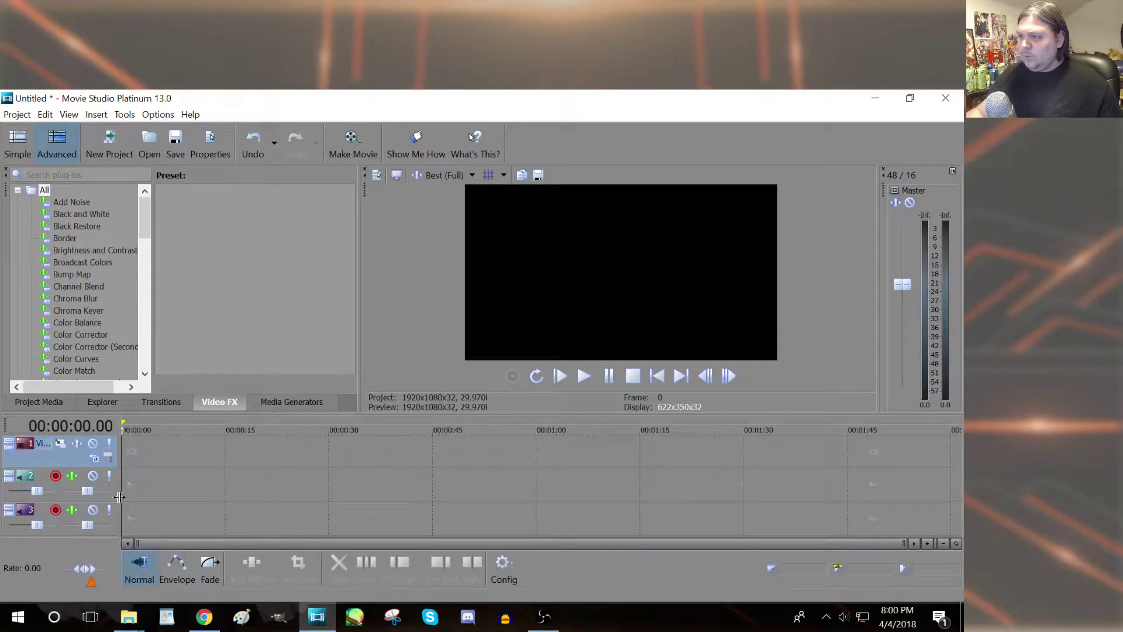
{"action": "left_click", "coordinate": [92, 512]}
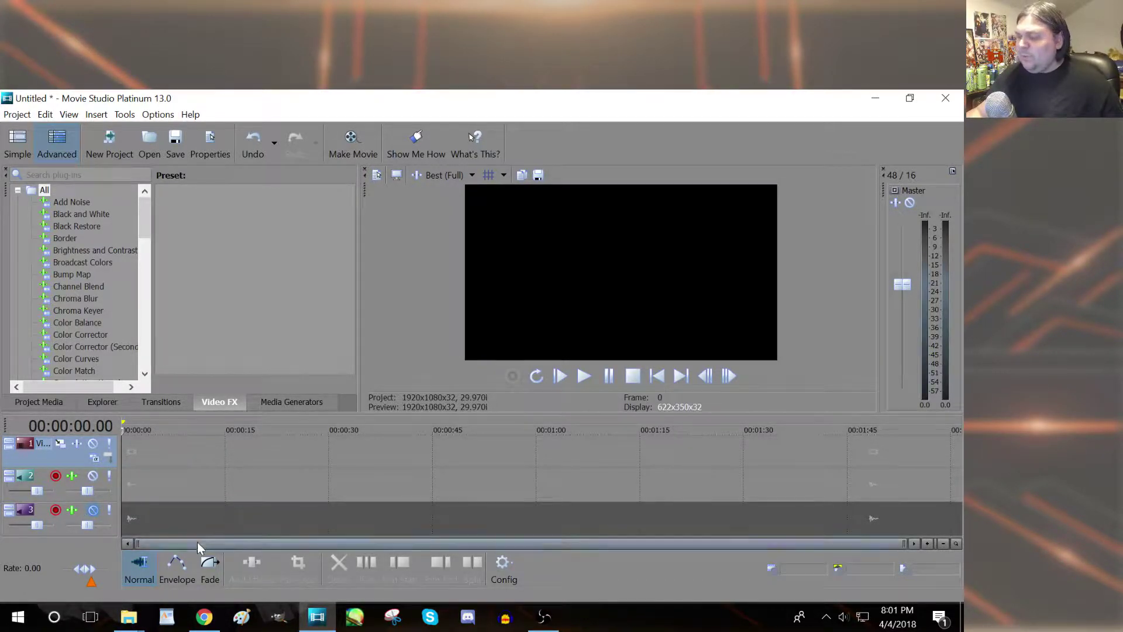
Step: Add the OurAutobiography - Lian Yu MP3 from the EDM folder to the start of the upper audio track
{"action": "left_click", "coordinate": [129, 616]}
{"action": "left_click", "coordinate": [133, 572]}
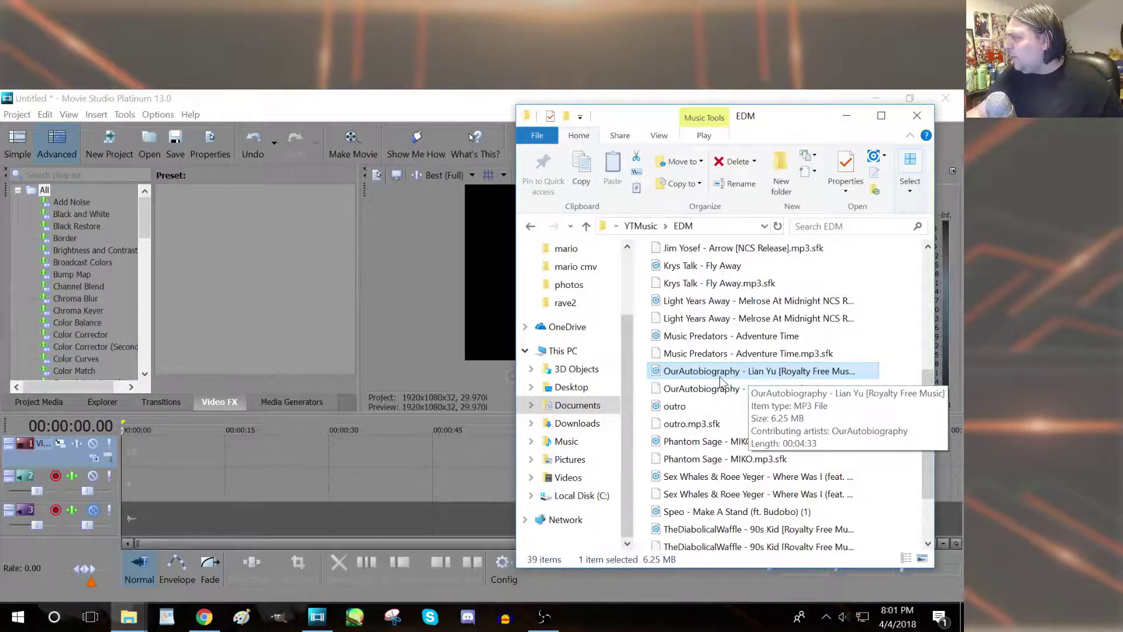
{"action": "left_click_drag", "start_coordinate": [718, 378], "coordinate": [107, 490]}
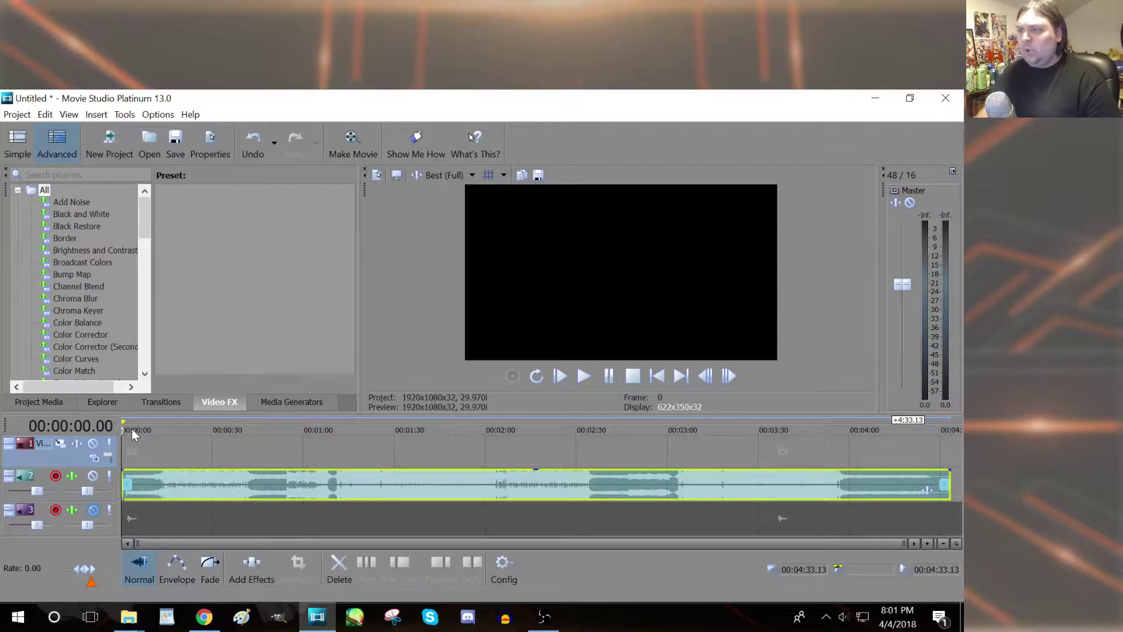
Step: Play the opening seconds of the song from the start of the timeline, stopping and resuming playback
{"action": "key", "text": "space"}
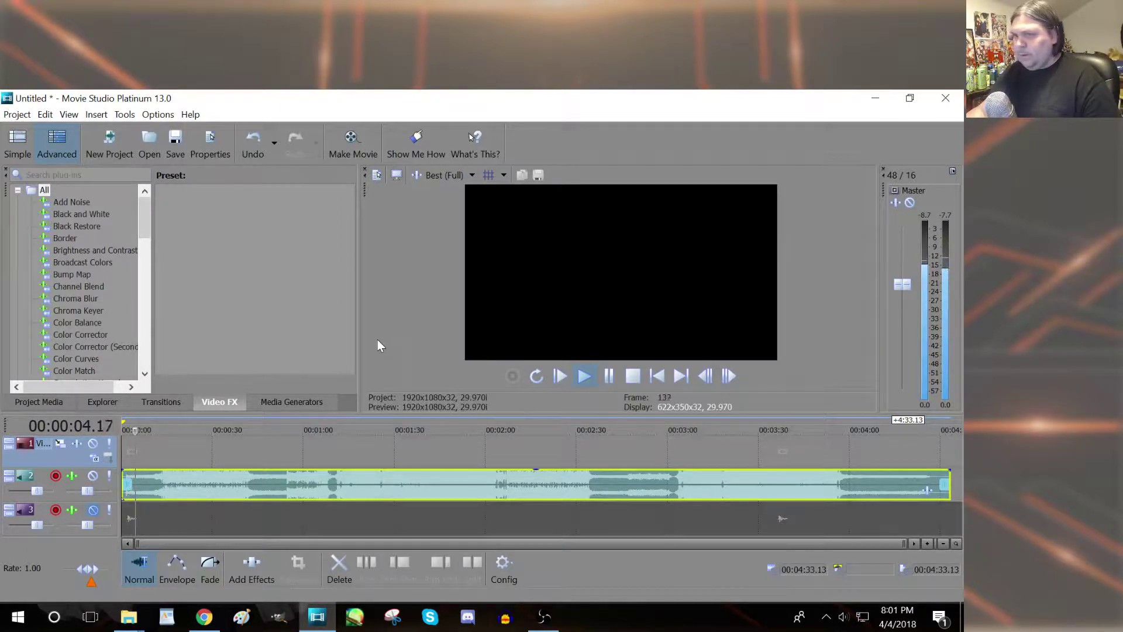
{"action": "key", "text": "space"}
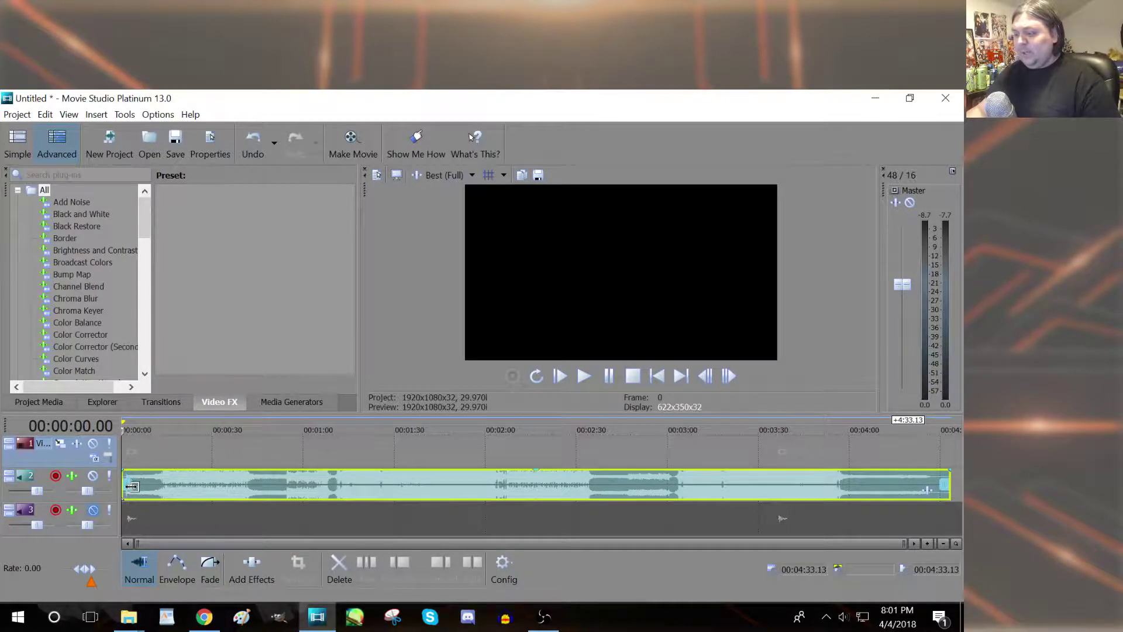
{"action": "key", "text": "space"}
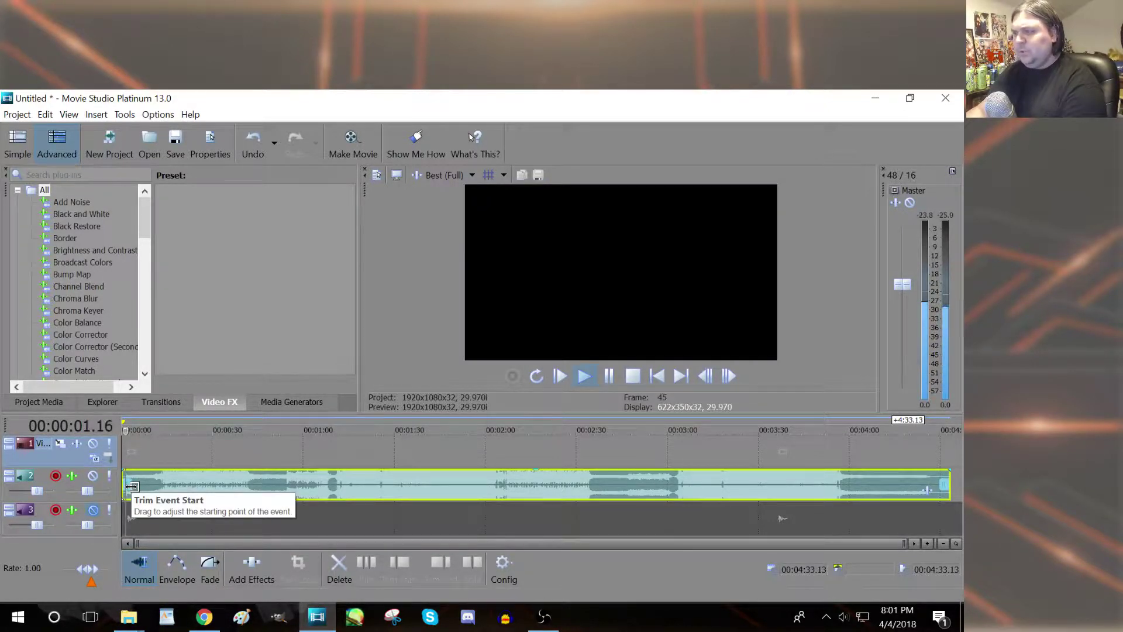
{"action": "key", "text": "space"}
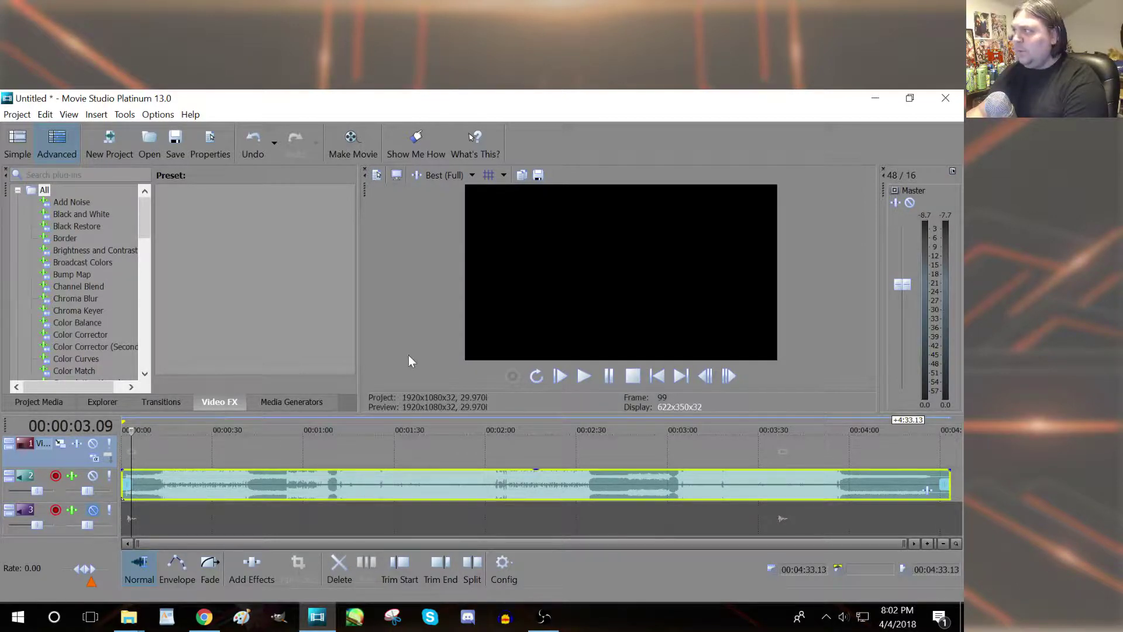
Step: Examine the project's video properties and the available templates, including HD 1080-60i, and close the dialog without applying changes
{"action": "left_click", "coordinate": [377, 175]}
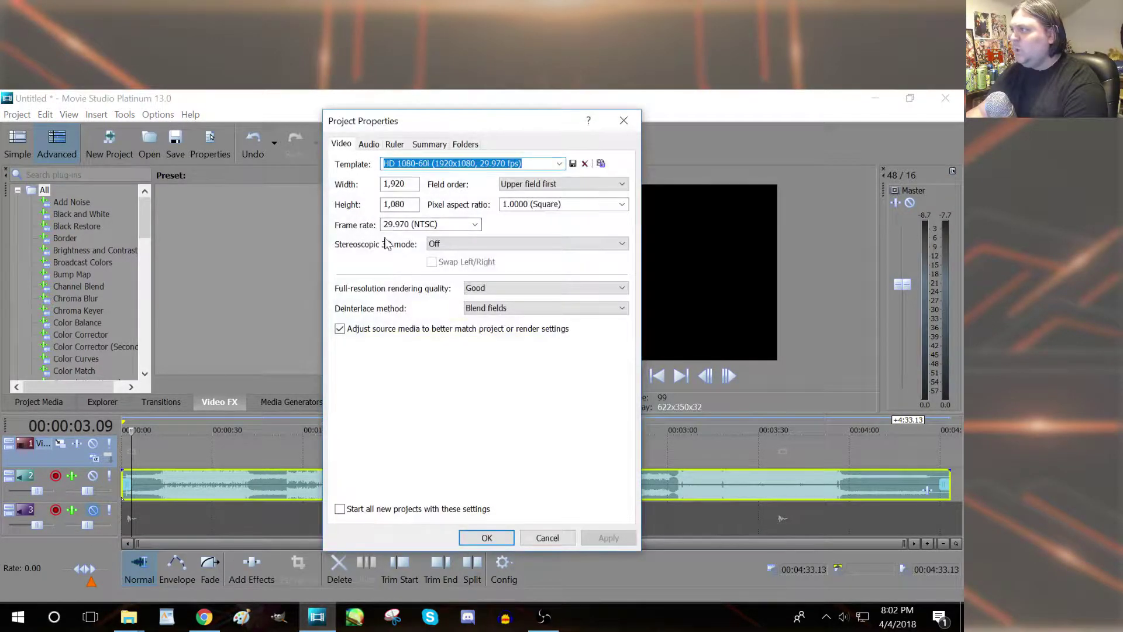
{"action": "left_click", "coordinate": [630, 128]}
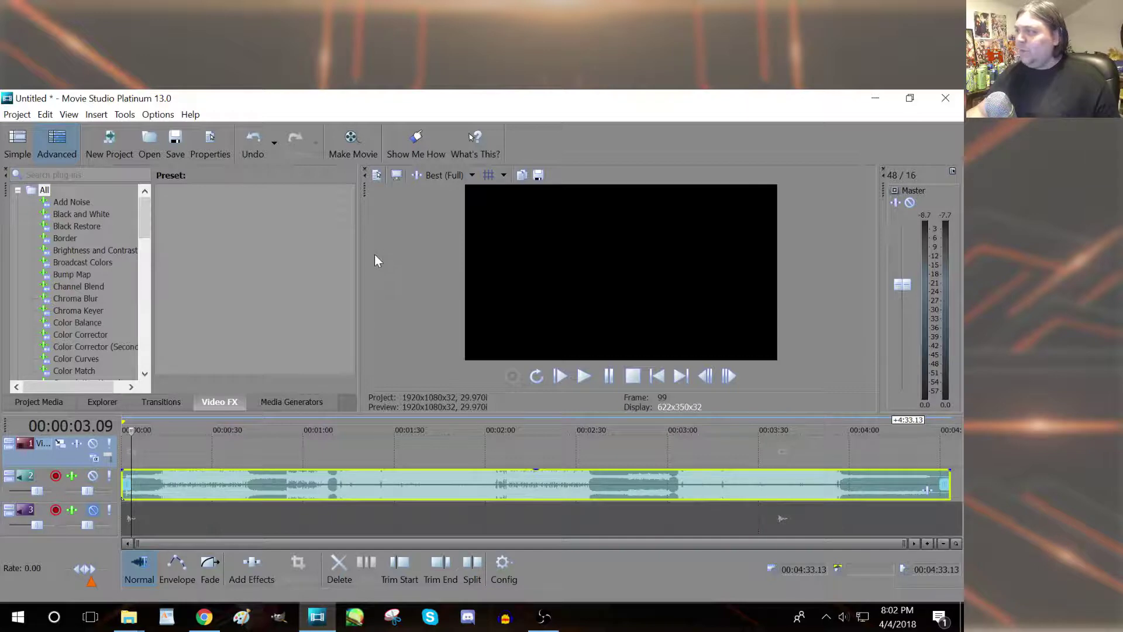
{"action": "left_click", "coordinate": [378, 178]}
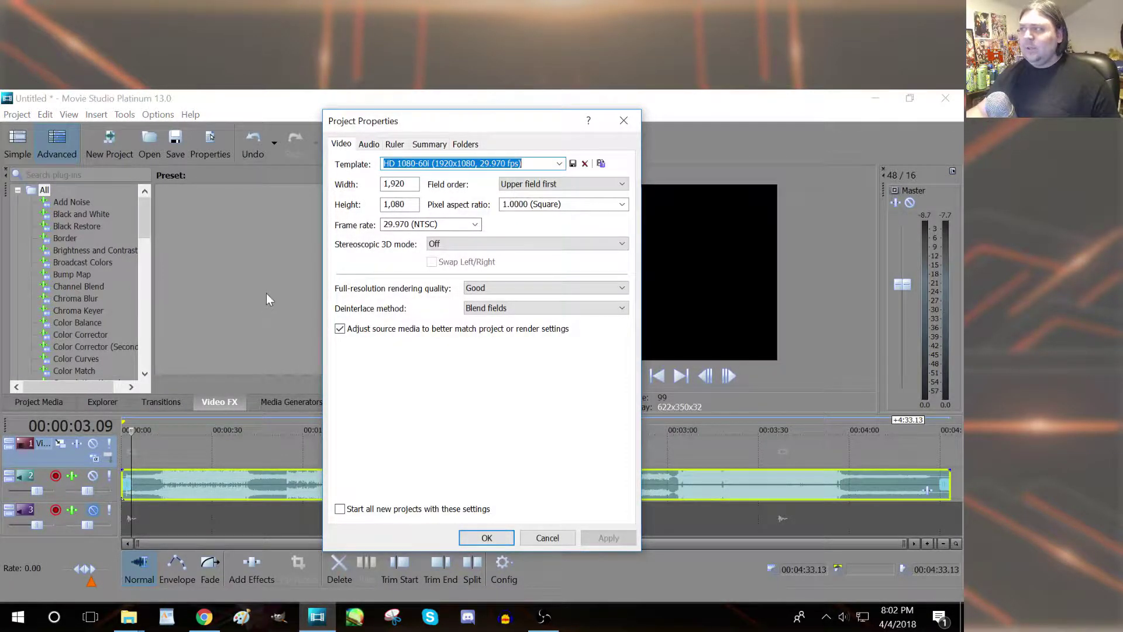
{"action": "left_click", "coordinate": [618, 120]}
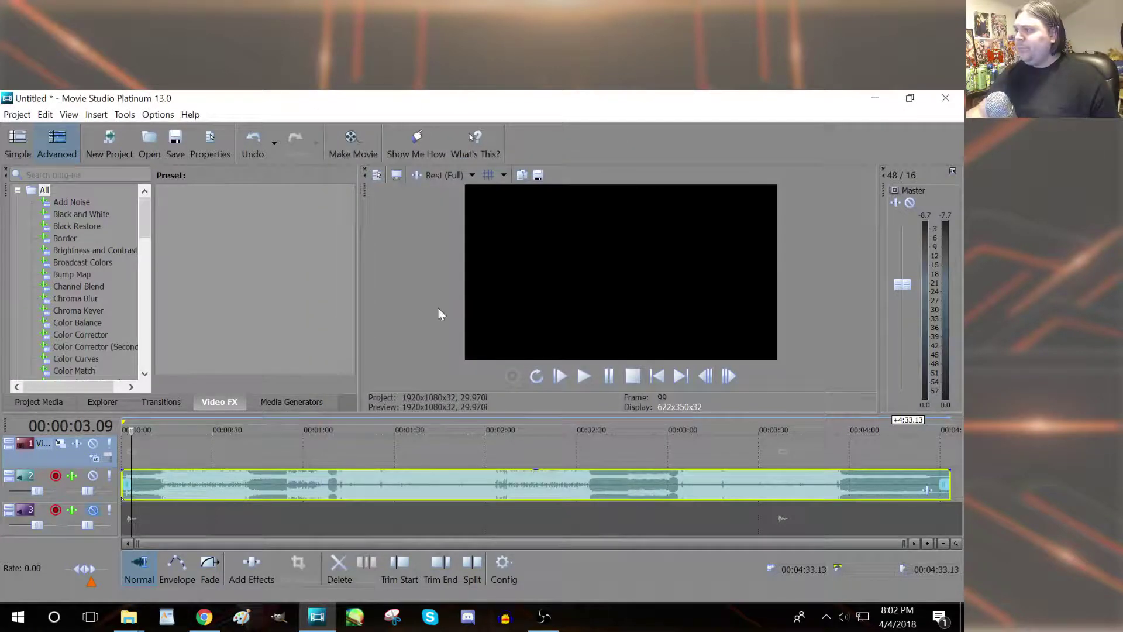
{"action": "left_click", "coordinate": [377, 177]}
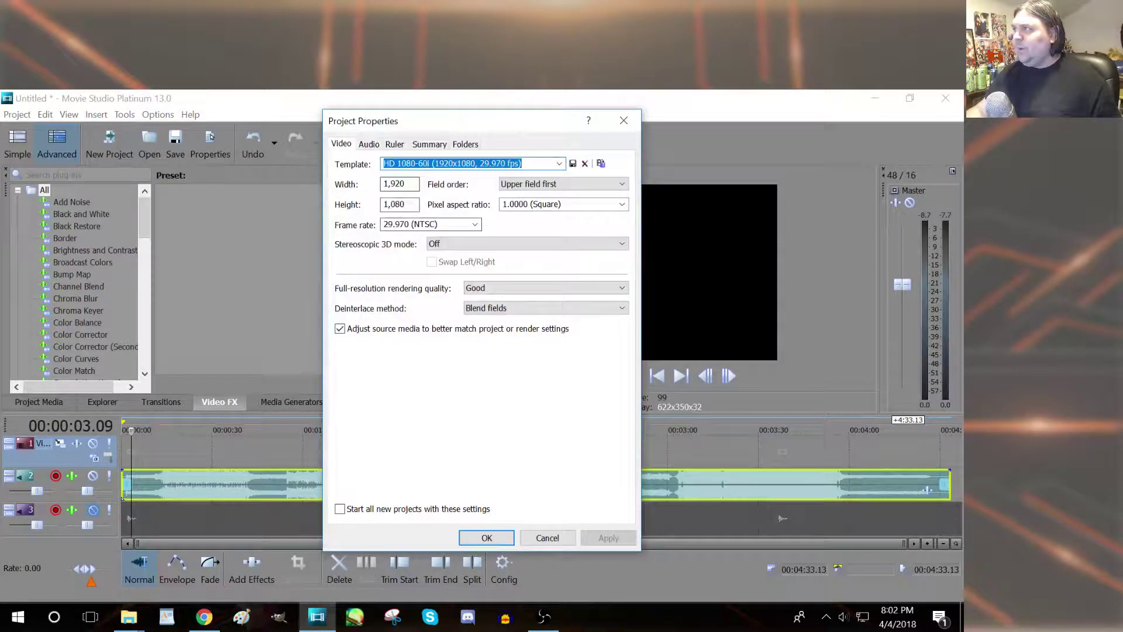
{"action": "left_click", "coordinate": [559, 164]}
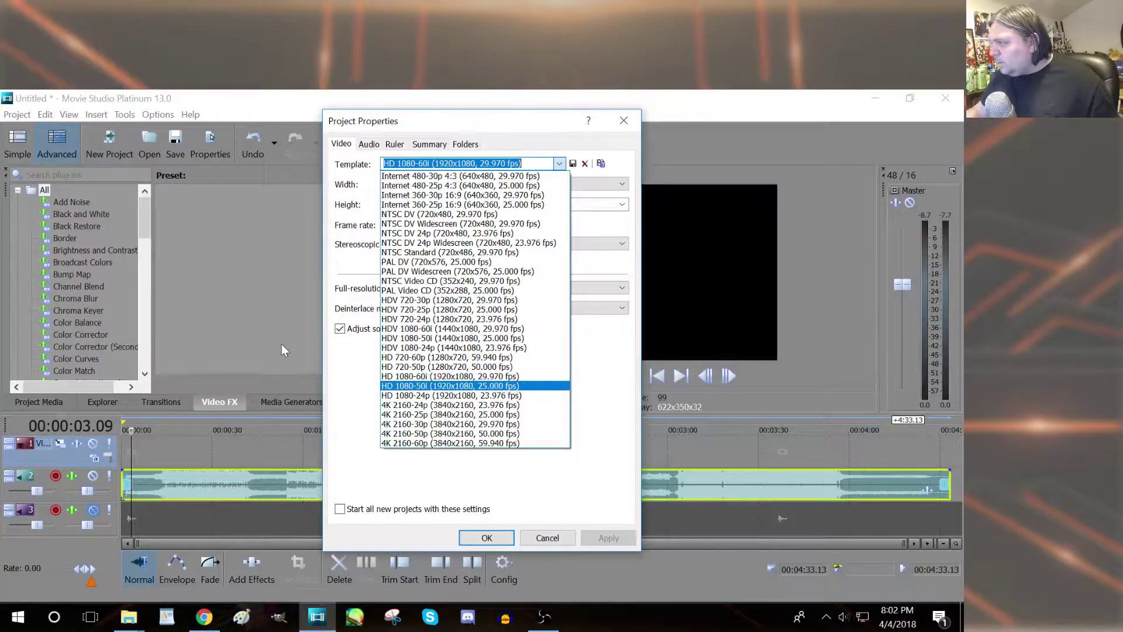
{"action": "left_click", "coordinate": [507, 378]}
{"action": "left_click", "coordinate": [549, 537]}
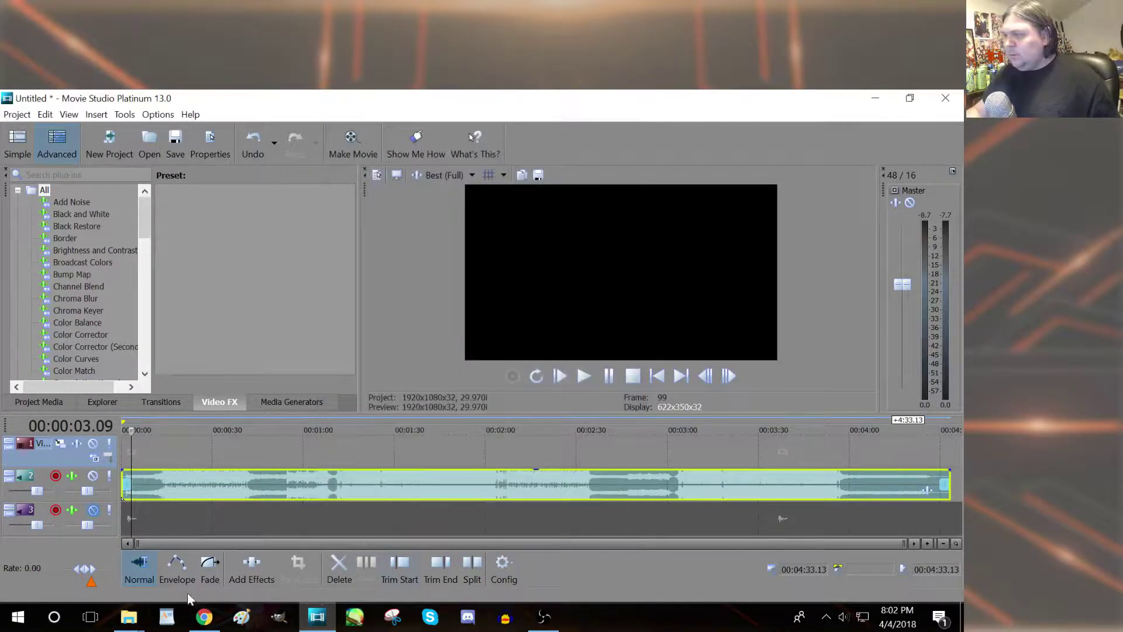
Step: Add the DSC_0347 clip to the timeline's start with the project matched to its video settings, and check the project's video properties
{"action": "mouse_move", "coordinate": [129, 617]}
{"action": "left_click", "coordinate": [172, 564]}
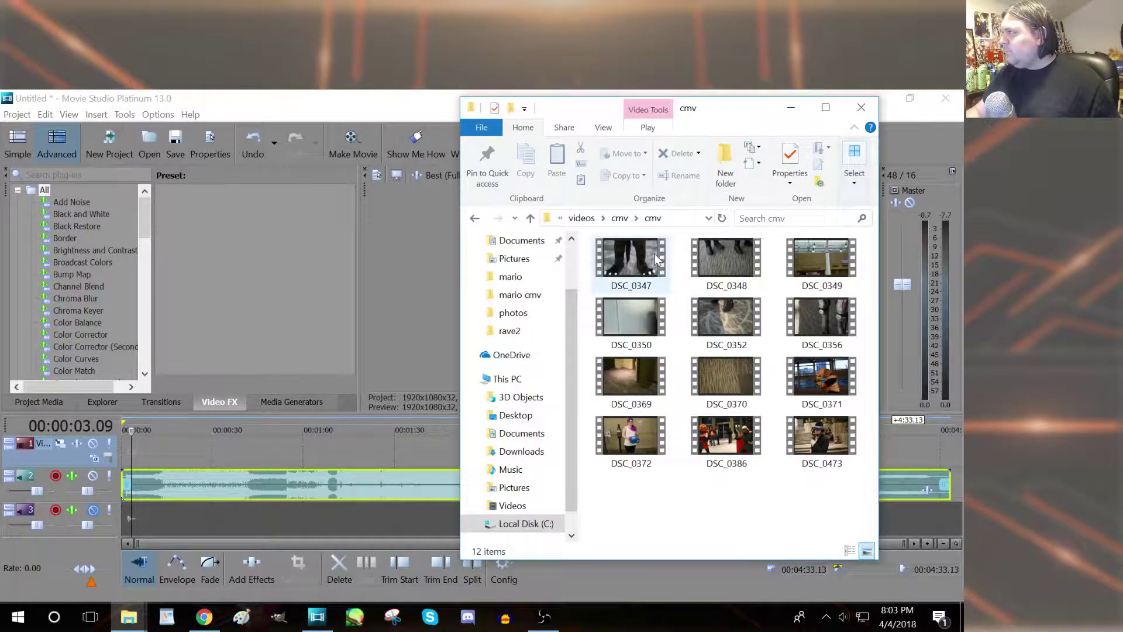
{"action": "left_click_drag", "start_coordinate": [626, 264], "coordinate": [135, 475]}
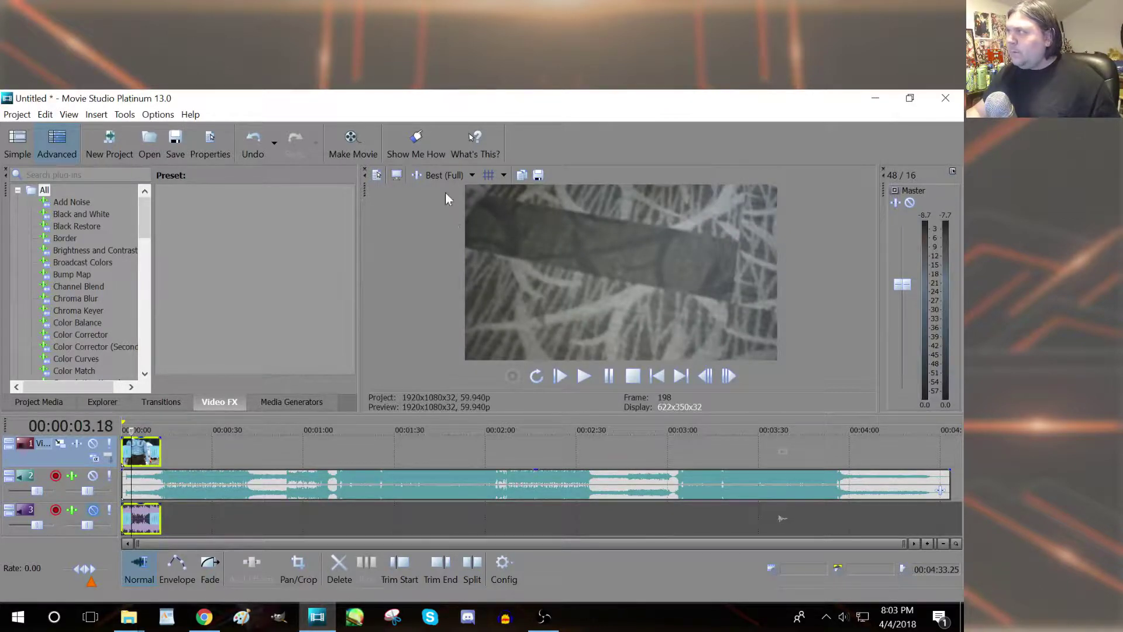
{"action": "left_click", "coordinate": [378, 175]}
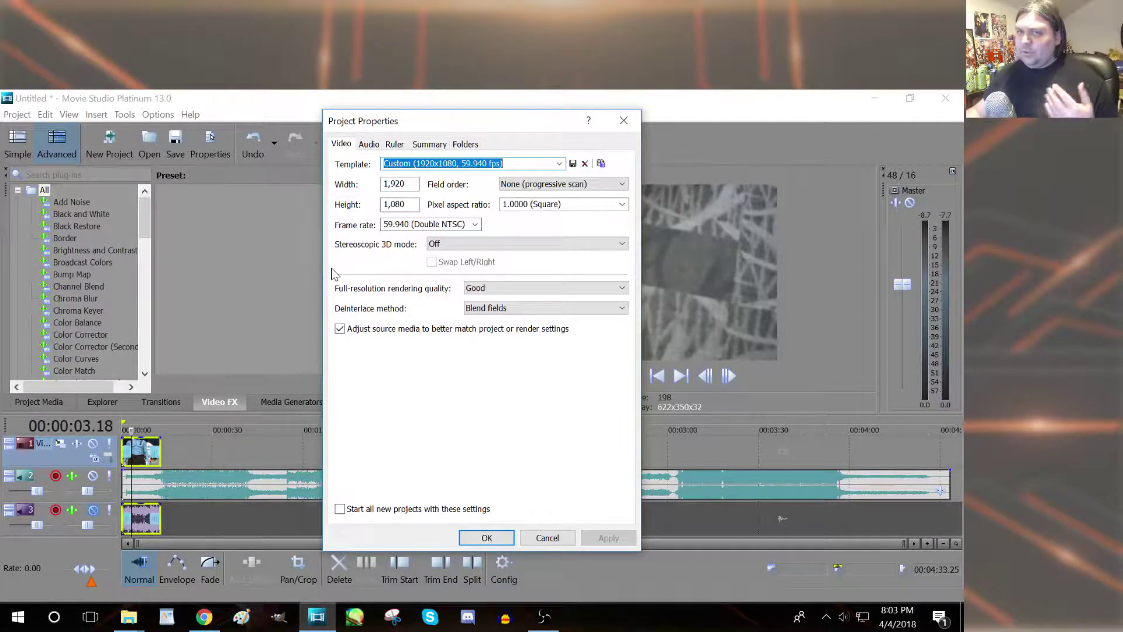
{"action": "left_click", "coordinate": [496, 541]}
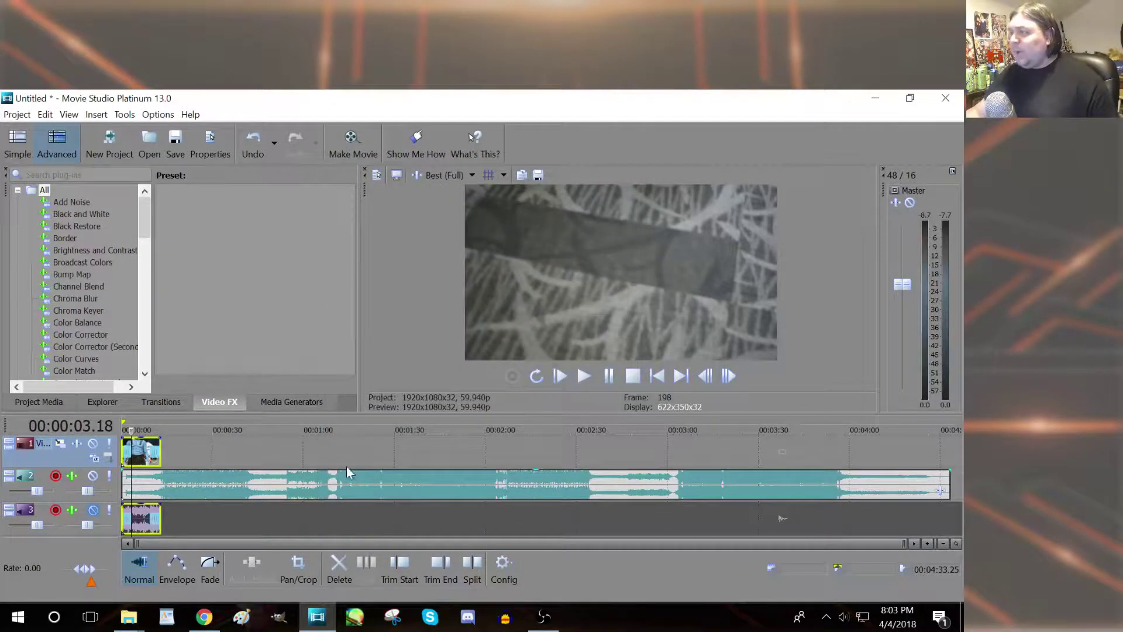
Step: Move the DSC_0347 clip with its audio to about 44 seconds and return the cursor to the start of the timeline
{"action": "left_click_drag", "start_coordinate": [132, 429], "coordinate": [140, 429]}
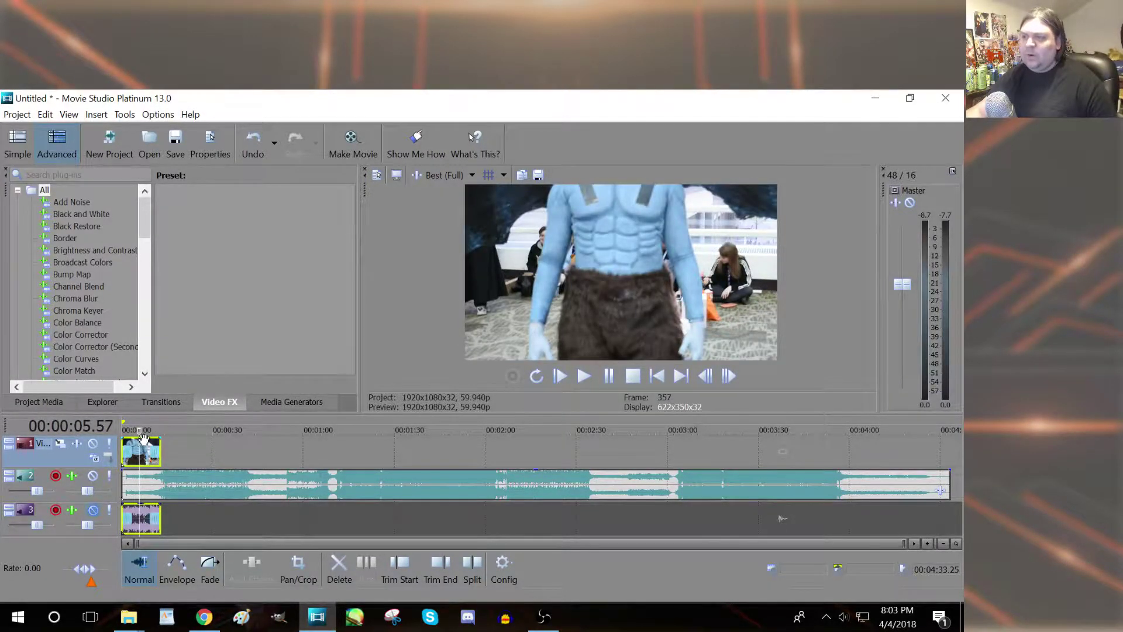
{"action": "left_click_drag", "start_coordinate": [143, 439], "coordinate": [276, 452]}
{"action": "left_click_drag", "start_coordinate": [139, 430], "coordinate": [104, 426]}
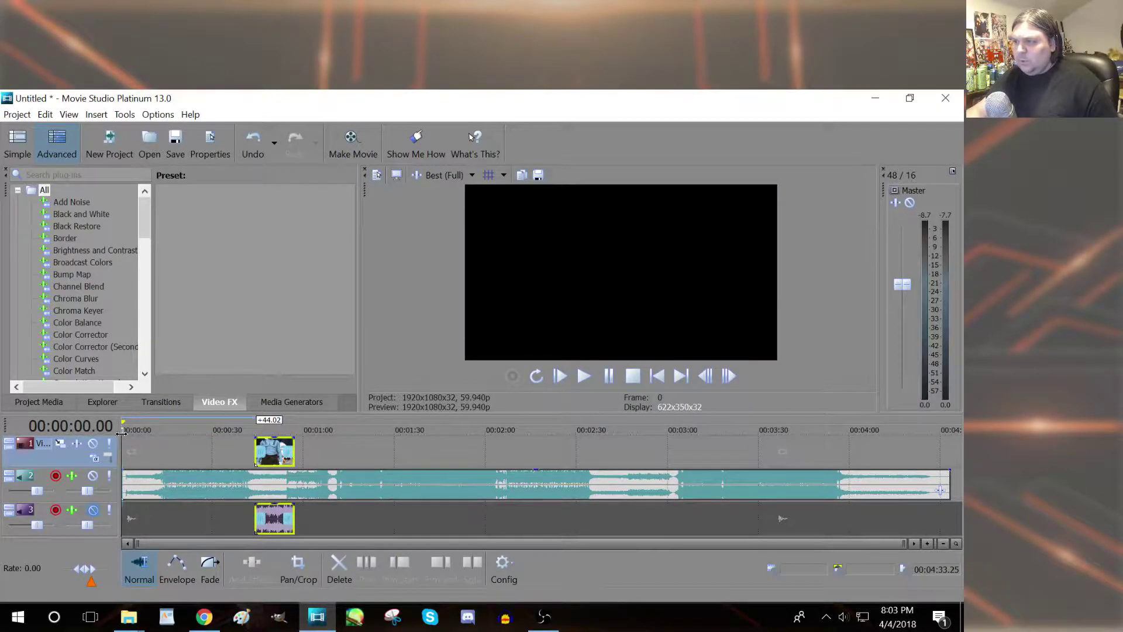
Step: Preview the DSC_0386 clip from the cmv folder in the video player with its volume set to 0, and close the player
{"action": "mouse_move", "coordinate": [129, 616]}
{"action": "left_click", "coordinate": [161, 567]}
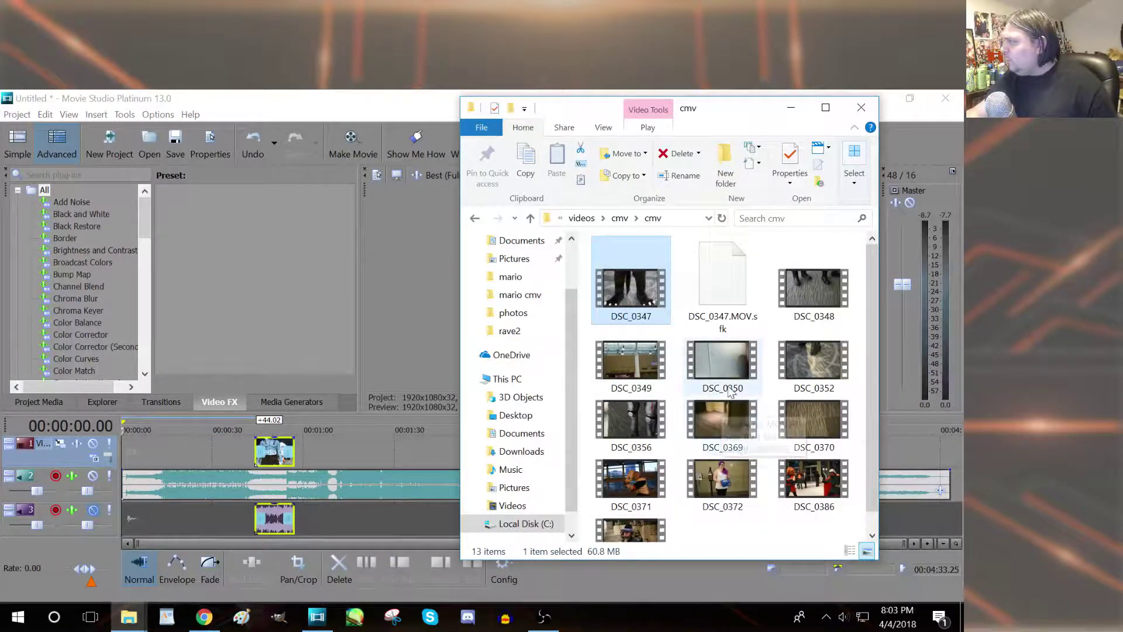
{"action": "scroll", "coordinate": [725, 421], "scroll_direction": "down", "scroll_amount": 1}
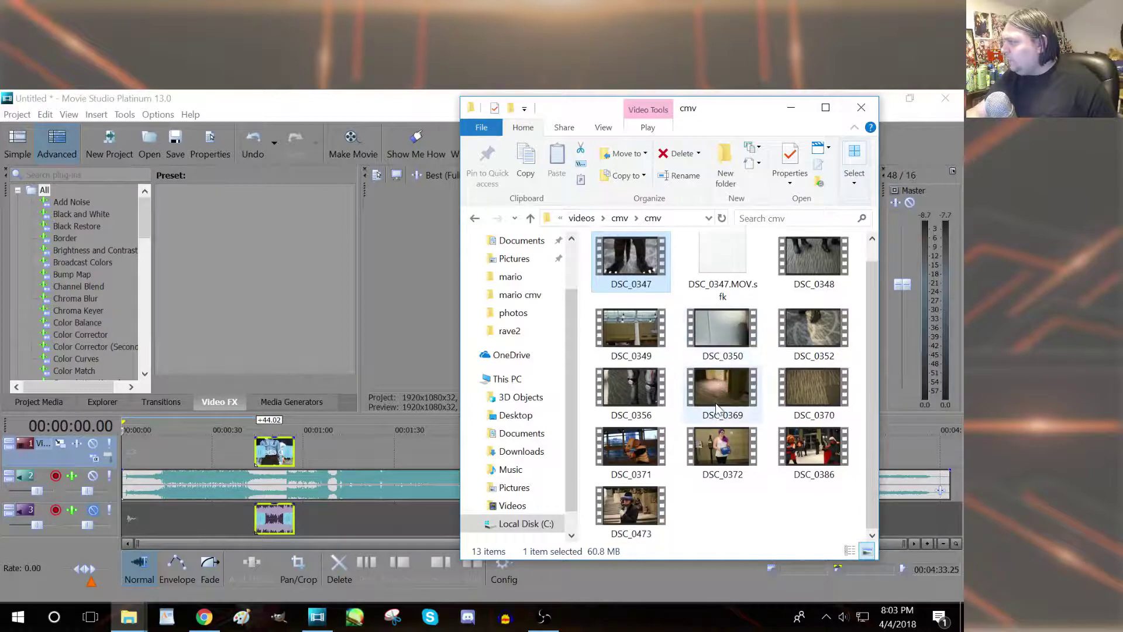
{"action": "double_click", "coordinate": [807, 463]}
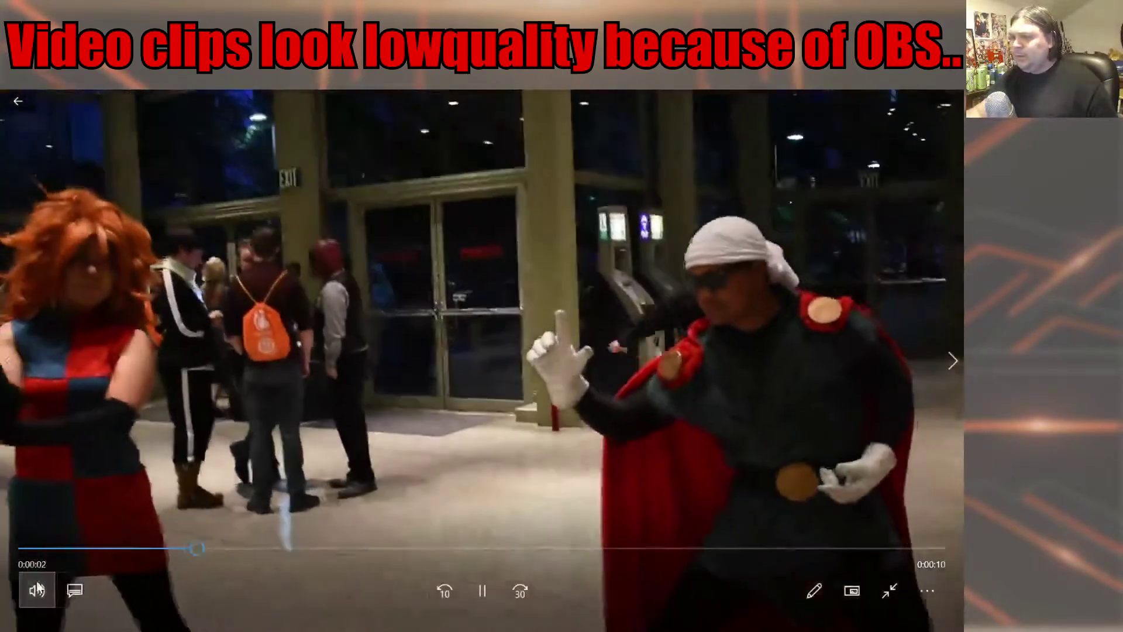
{"action": "left_click", "coordinate": [37, 590]}
{"action": "left_click", "coordinate": [72, 539]}
{"action": "left_click_drag", "start_coordinate": [70, 547], "coordinate": [57, 547]}
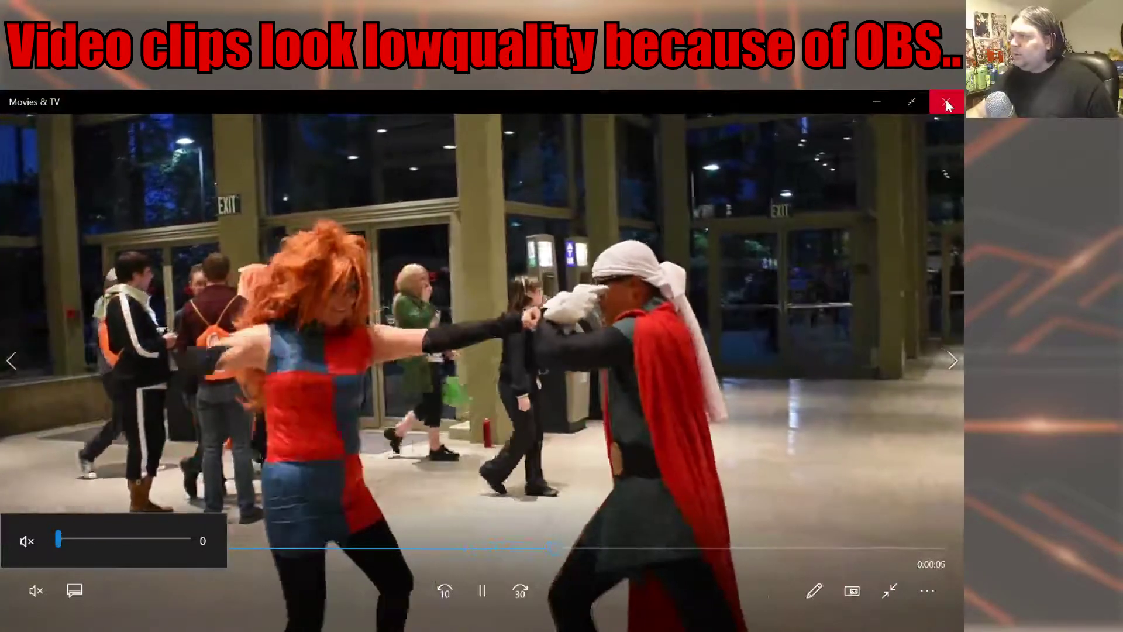
{"action": "left_click", "coordinate": [946, 102]}
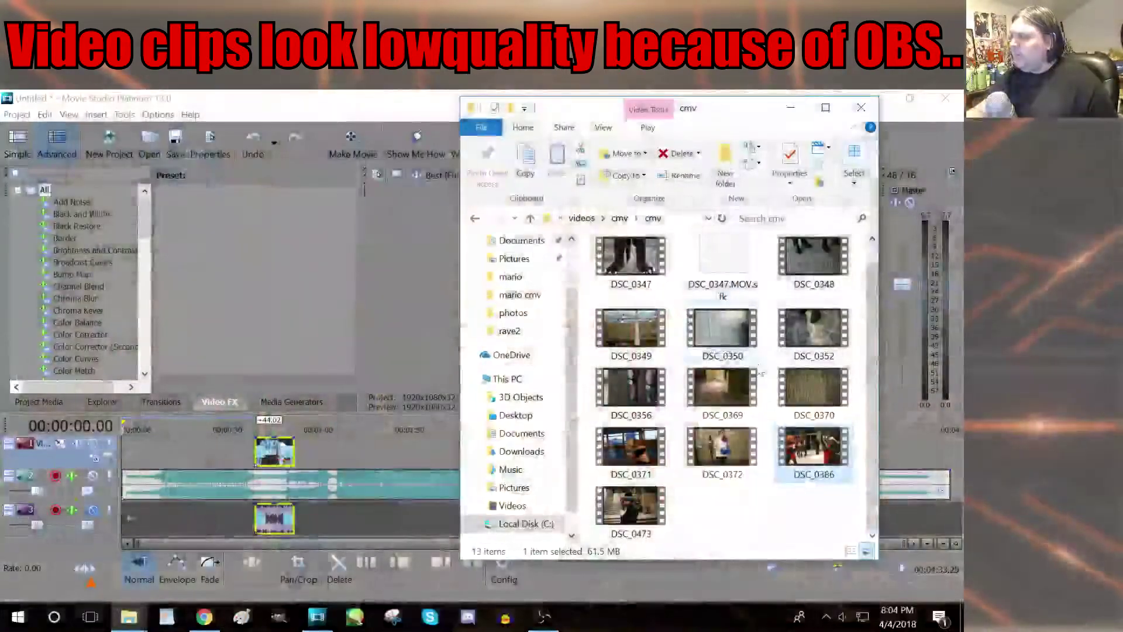
Step: Preview the DSC_0371 and DSC_0369 clips in the video player, skimming ahead in DSC_0369, and close the player
{"action": "double_click", "coordinate": [624, 452]}
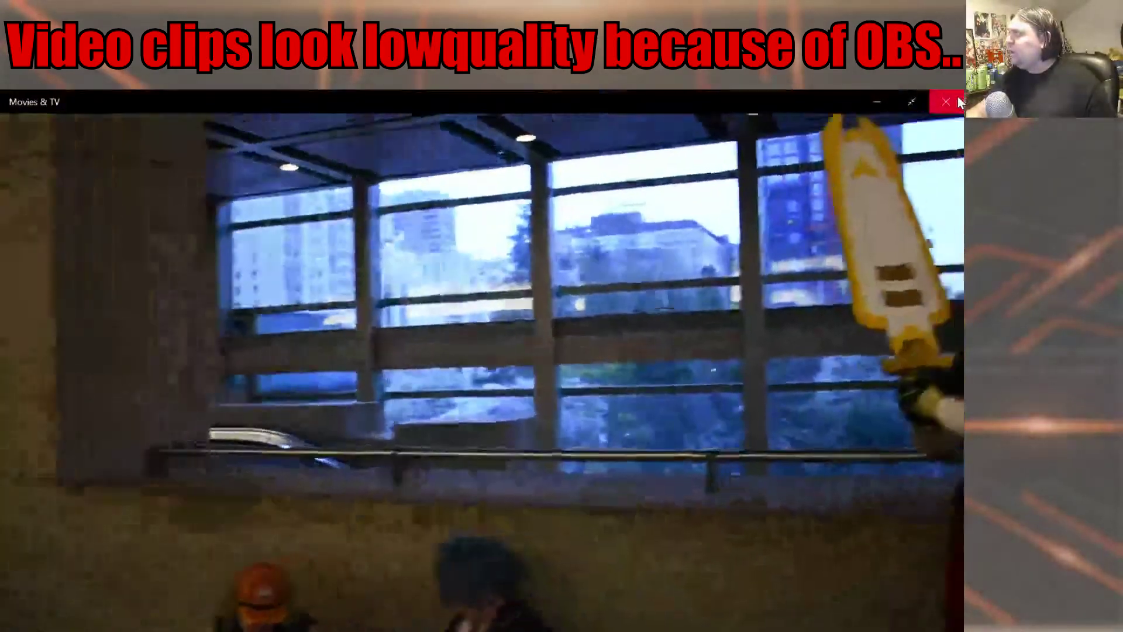
{"action": "left_click", "coordinate": [946, 103]}
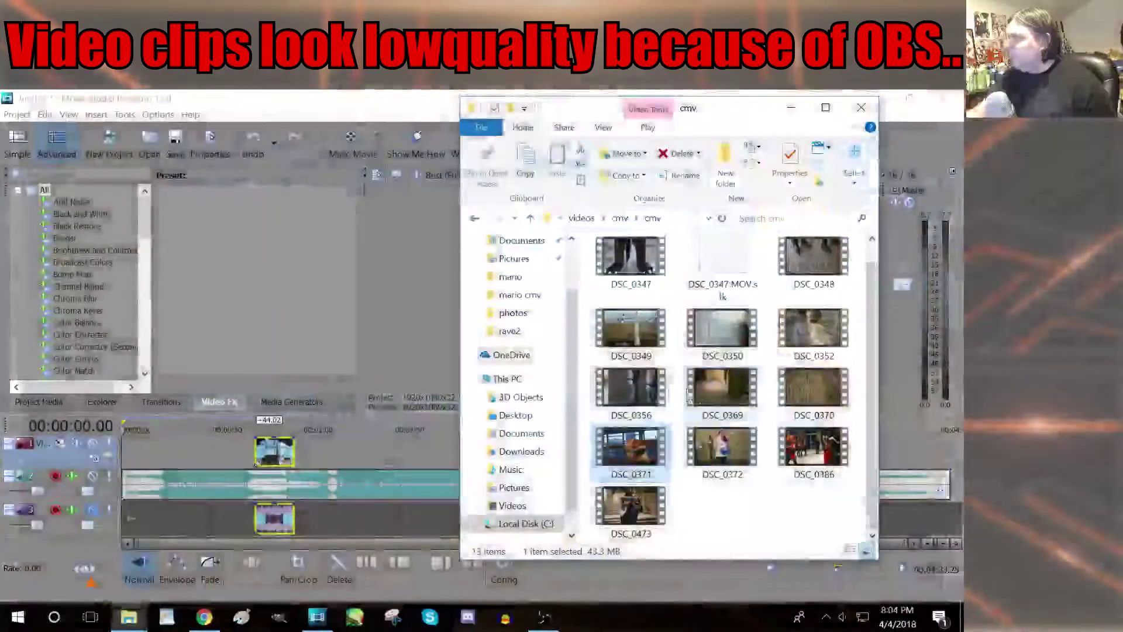
{"action": "double_click", "coordinate": [723, 386]}
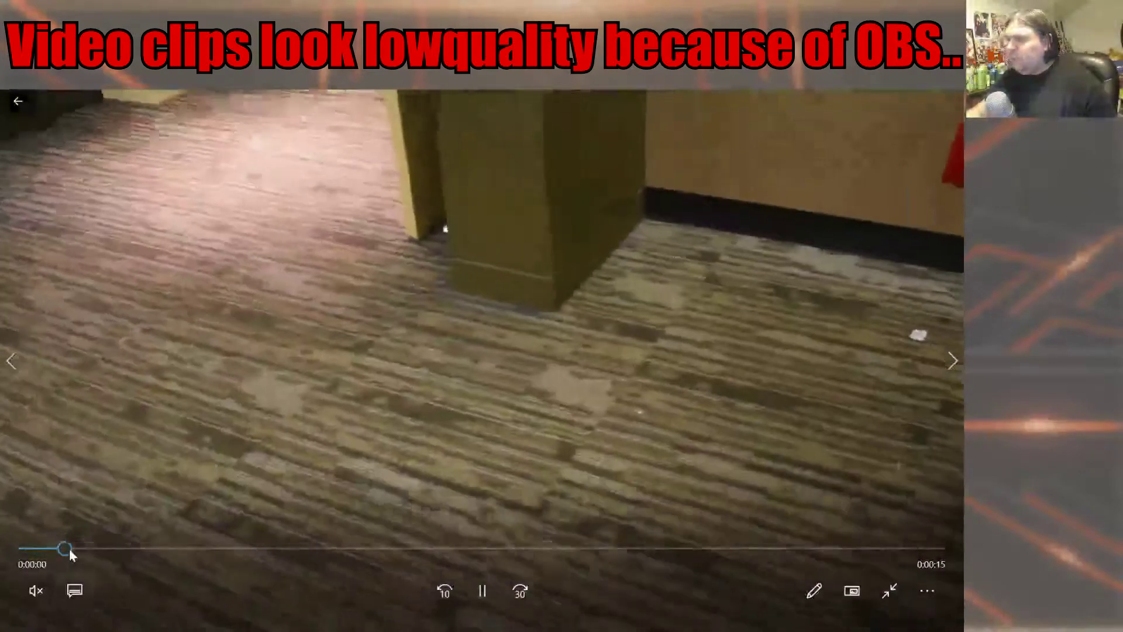
{"action": "left_click_drag", "start_coordinate": [69, 548], "coordinate": [561, 544]}
{"action": "left_click", "coordinate": [956, 102]}
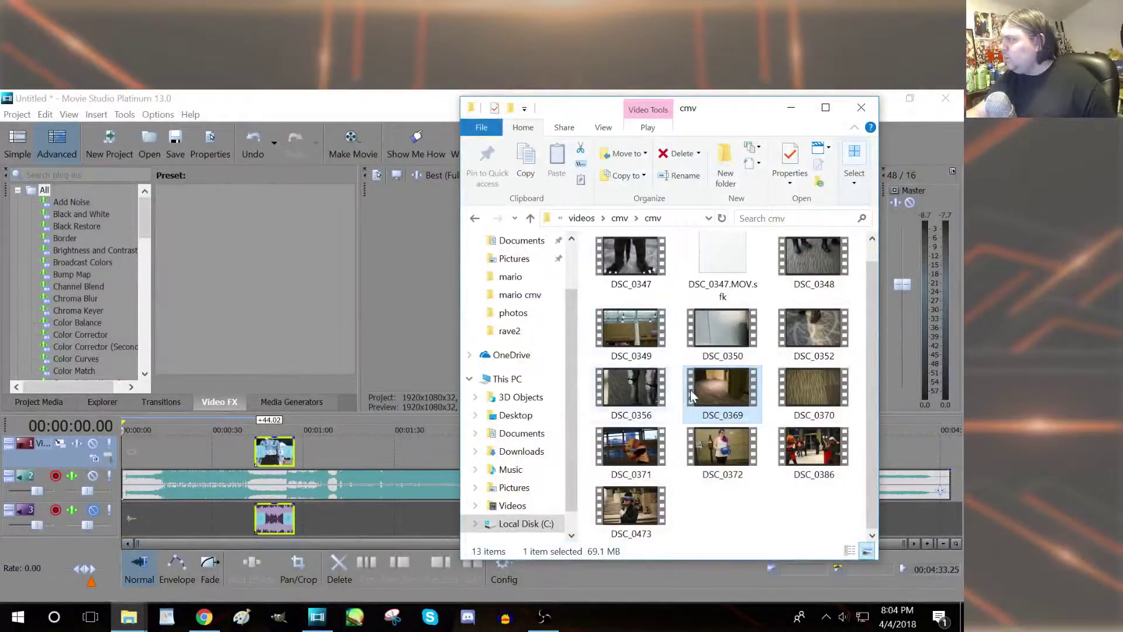
Step: Select the DSC_0011 clip in the parent cmv folder and listen to the song's opening around the 12-second mark on the timeline
{"action": "left_click", "coordinate": [530, 221]}
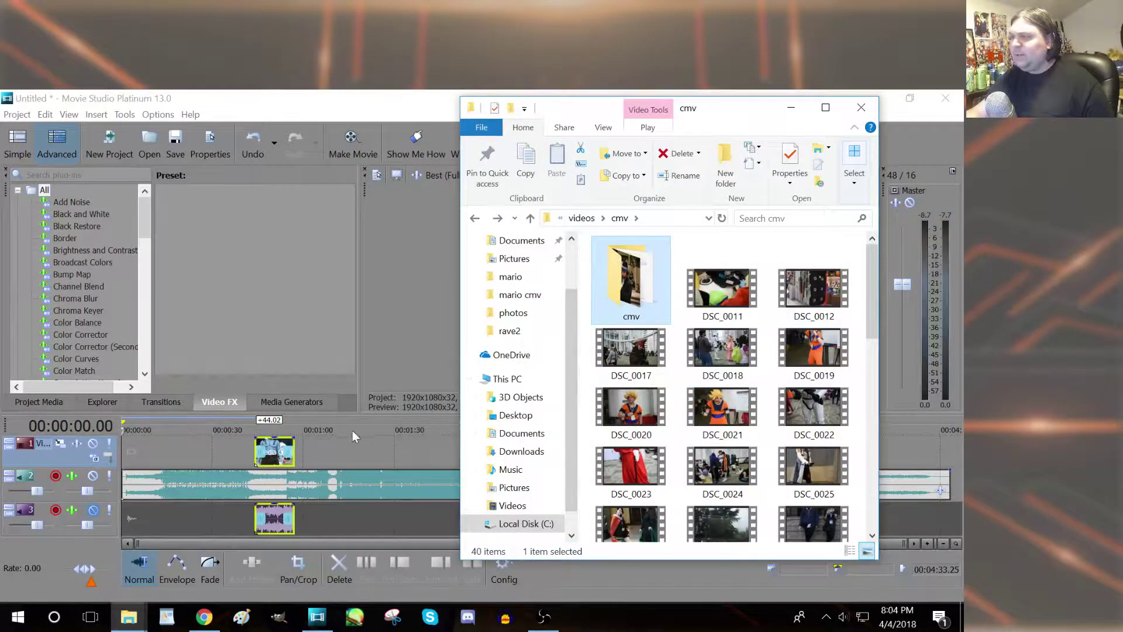
{"action": "left_click", "coordinate": [734, 302]}
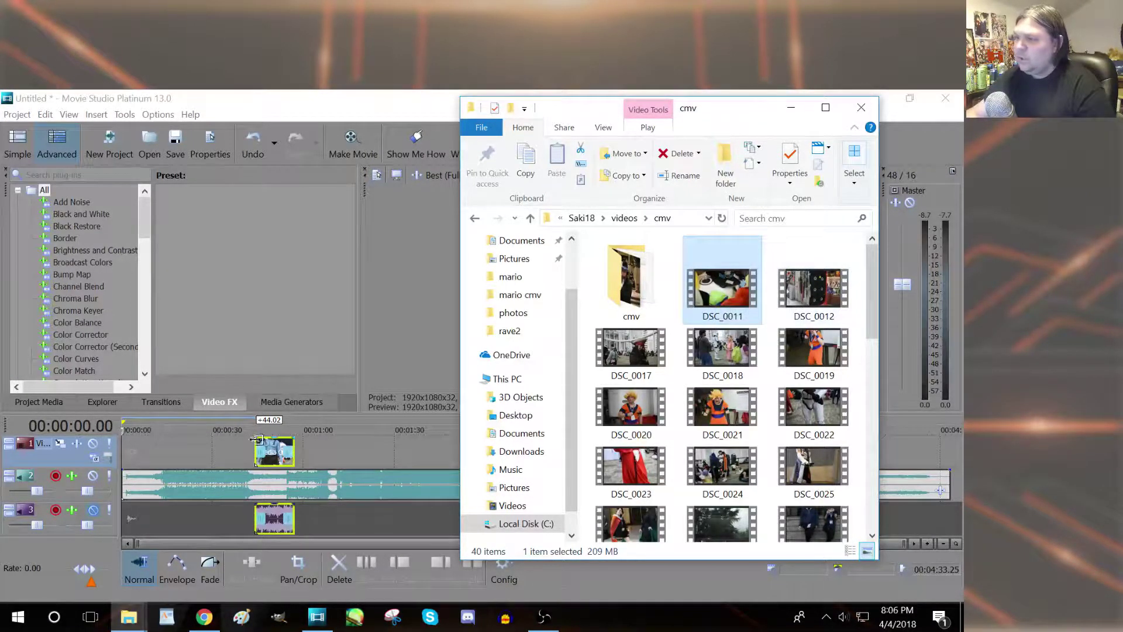
{"action": "left_click", "coordinate": [124, 431]}
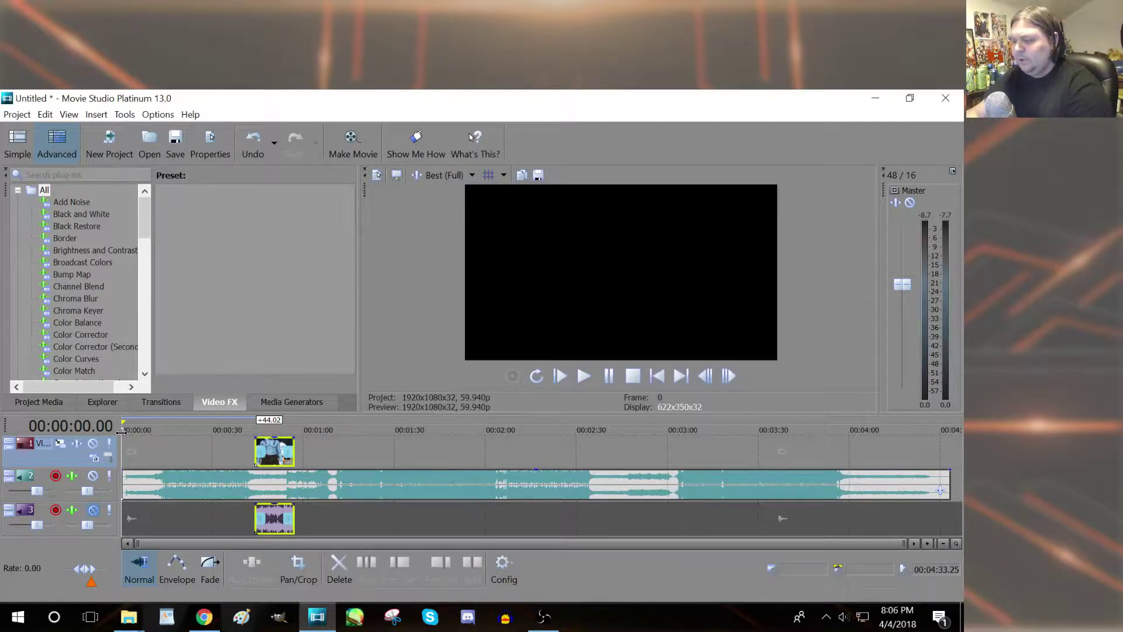
{"action": "key", "text": "space"}
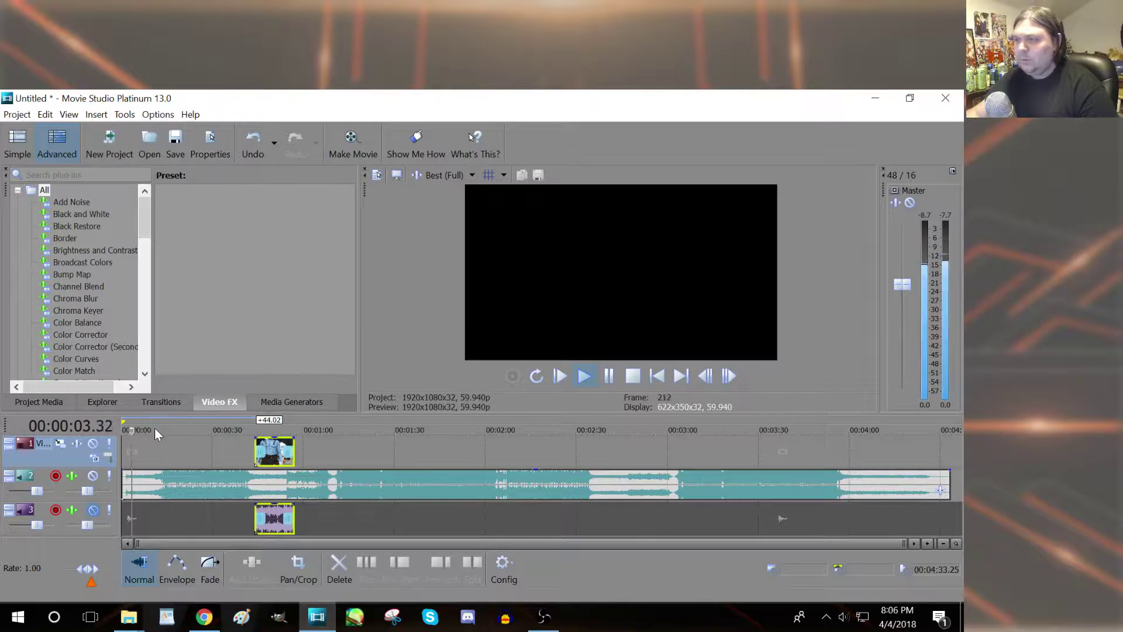
{"action": "left_click_drag", "start_coordinate": [147, 427], "coordinate": [159, 427]}
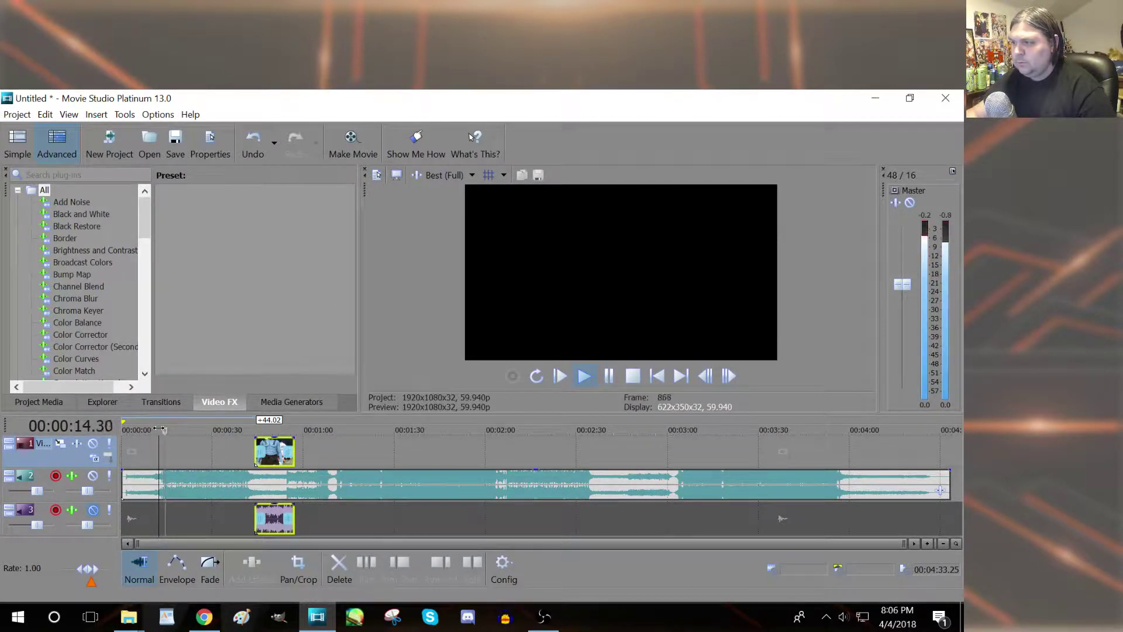
{"action": "key", "text": "space"}
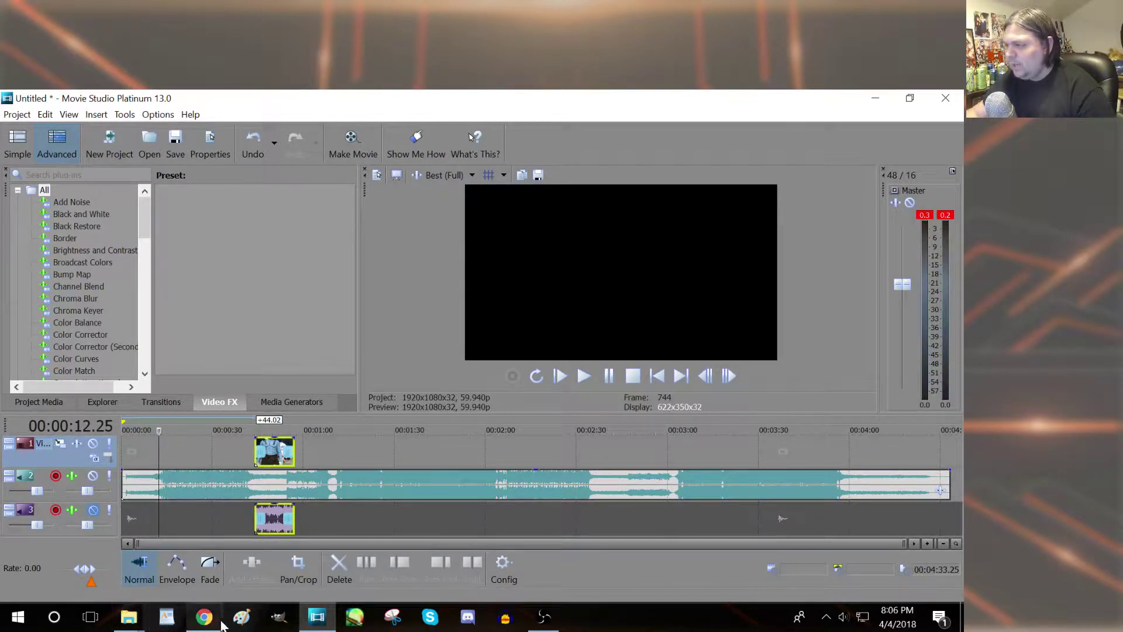
Step: Add the DSC_0011 clip at the start of the timeline and move the DSC_0347 clip out to about 1:35
{"action": "mouse_move", "coordinate": [130, 617]}
{"action": "left_click", "coordinate": [164, 565]}
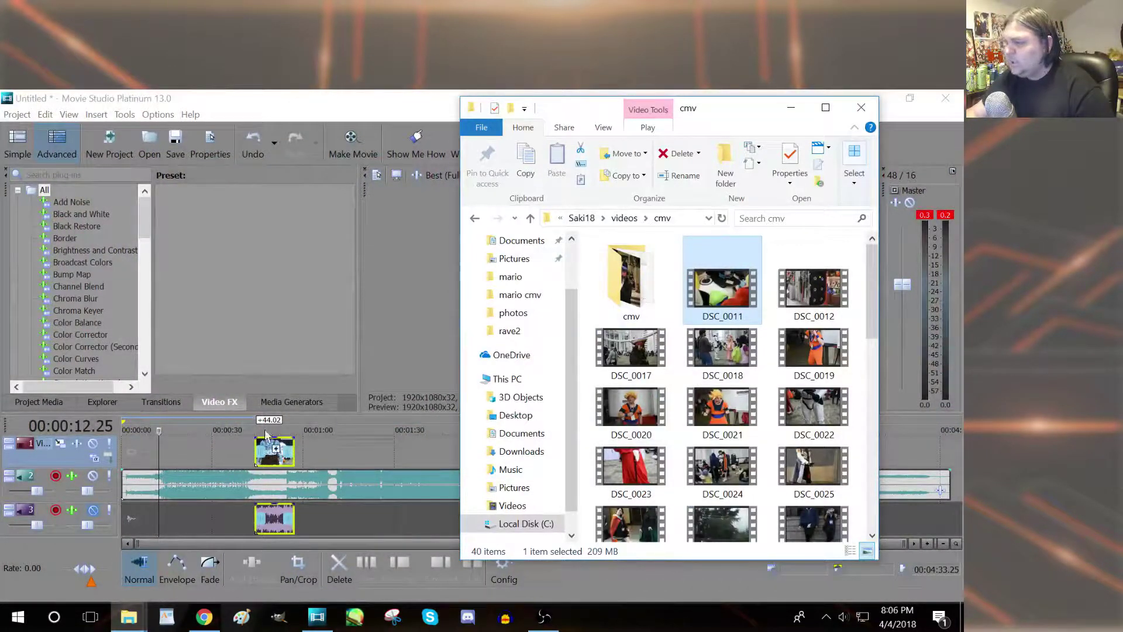
{"action": "left_click_drag", "start_coordinate": [266, 436], "coordinate": [123, 450]}
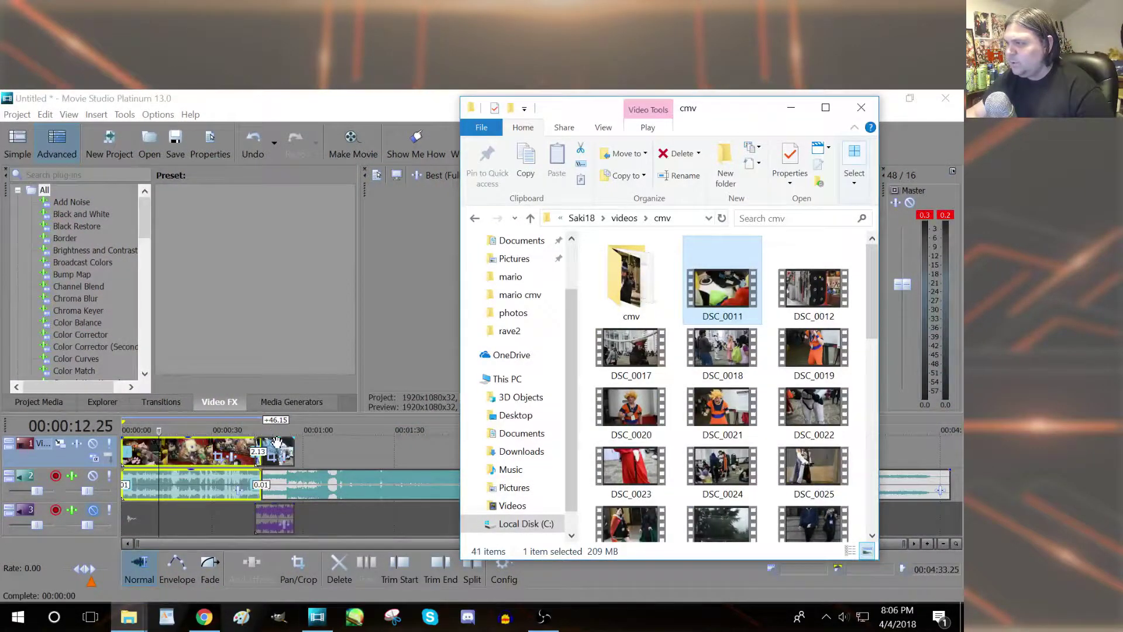
{"action": "left_click_drag", "start_coordinate": [276, 441], "coordinate": [429, 450]}
Step: Play the opening of the DSC_0011 clip and move its audio from the song's track down to audio track 3
{"action": "left_click", "coordinate": [130, 436]}
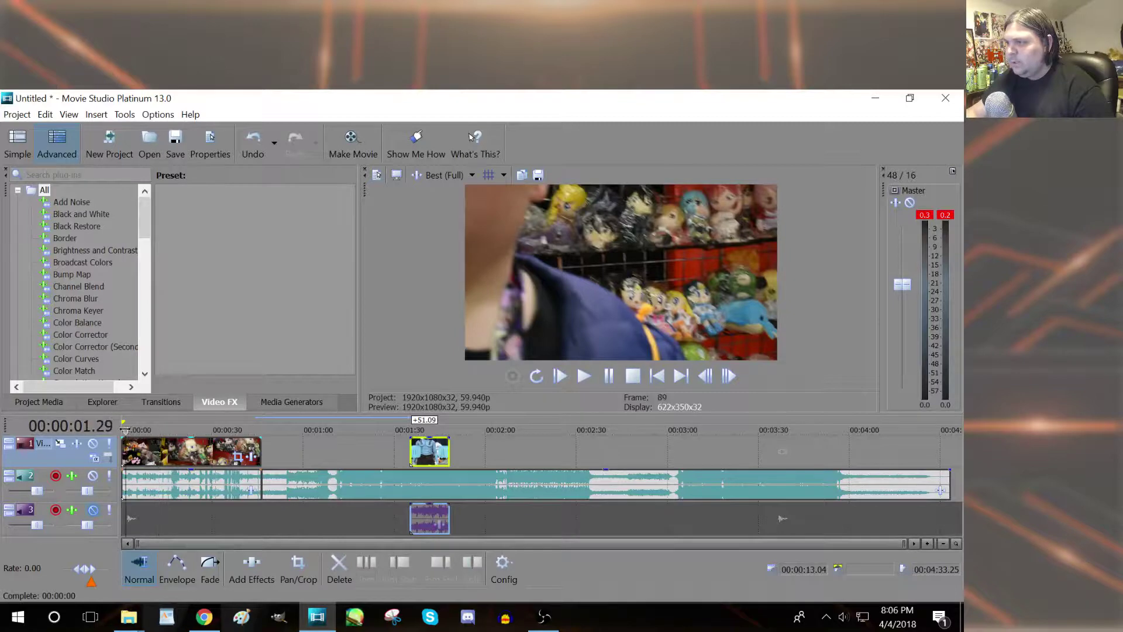
{"action": "key", "text": "space"}
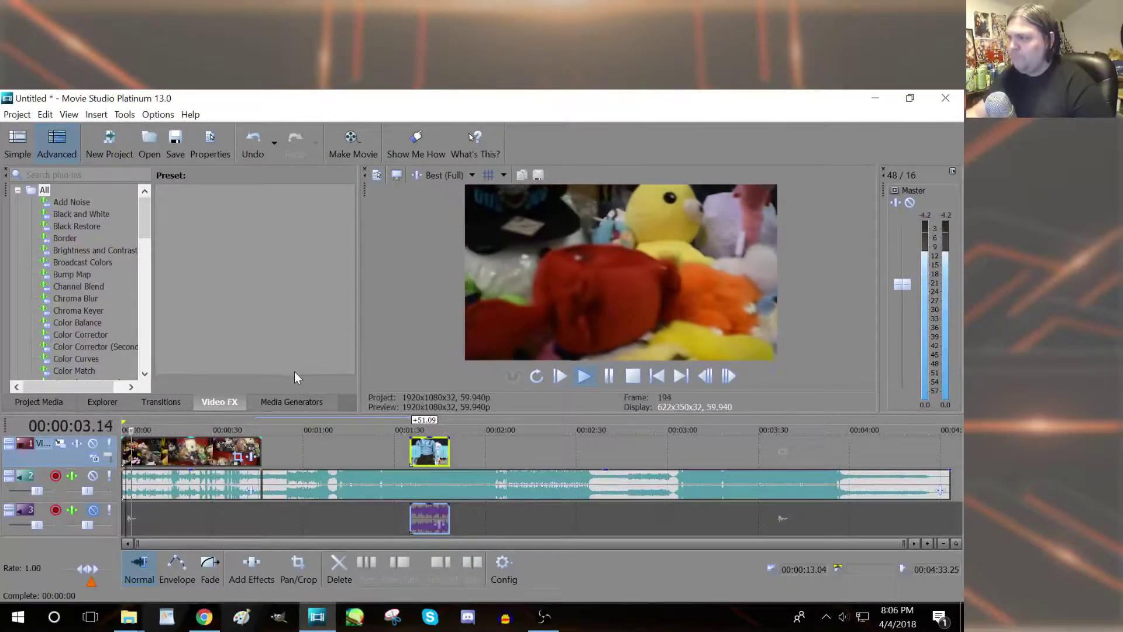
{"action": "key", "text": "space"}
{"action": "left_click", "coordinate": [183, 490]}
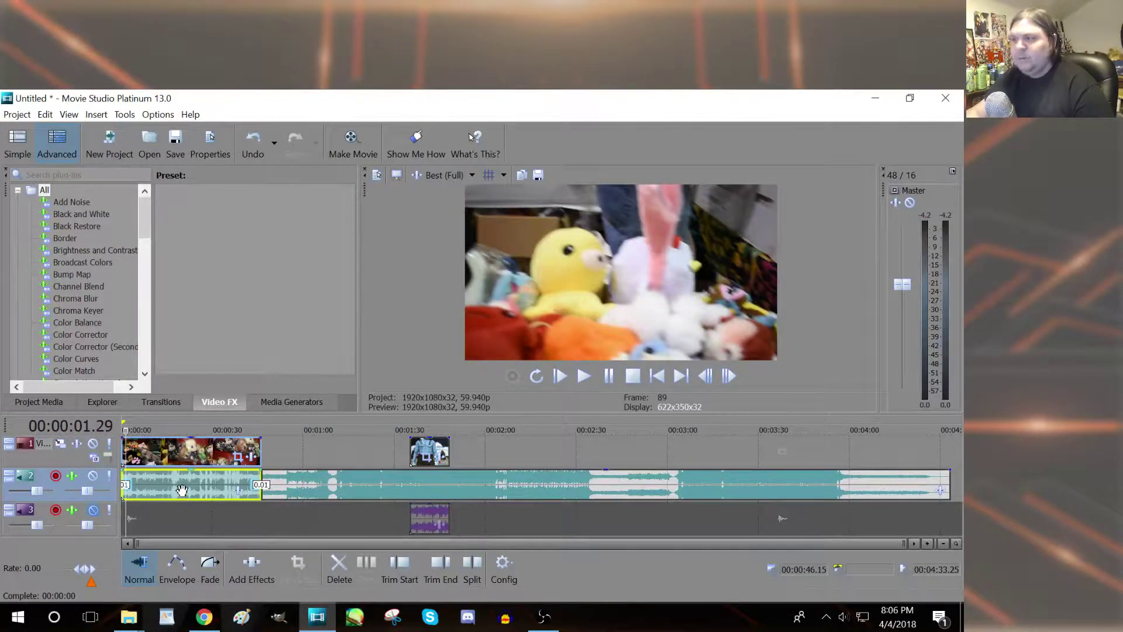
{"action": "left_click_drag", "start_coordinate": [182, 490], "coordinate": [179, 513]}
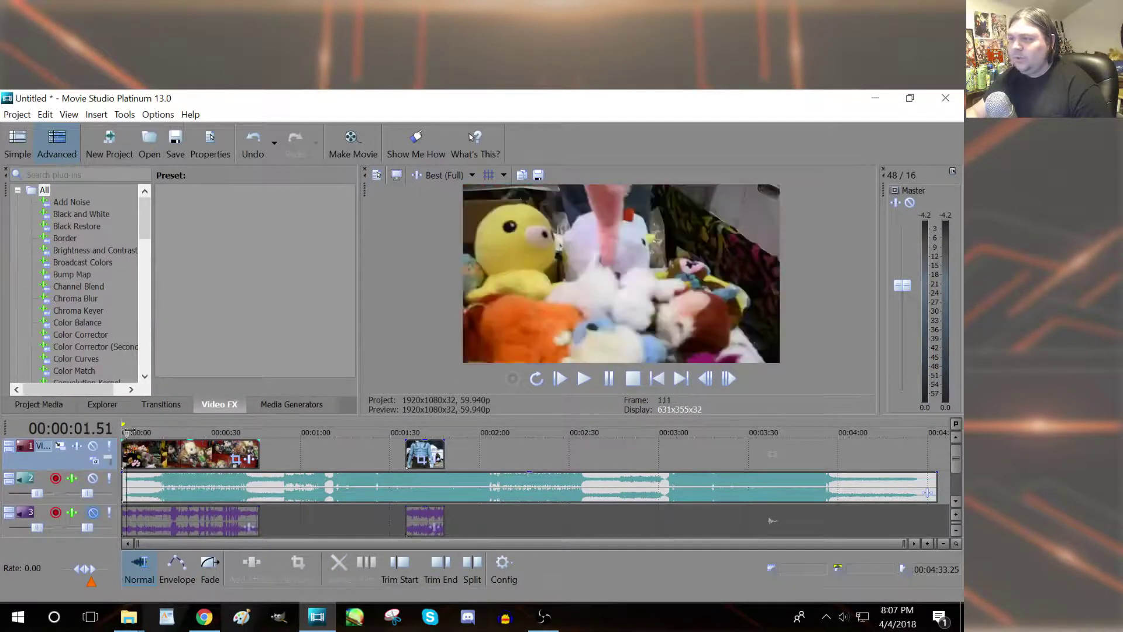
Step: Play and scrub through the first 10 seconds of the DSC_0011 clip against the song
{"action": "key", "text": "space"}
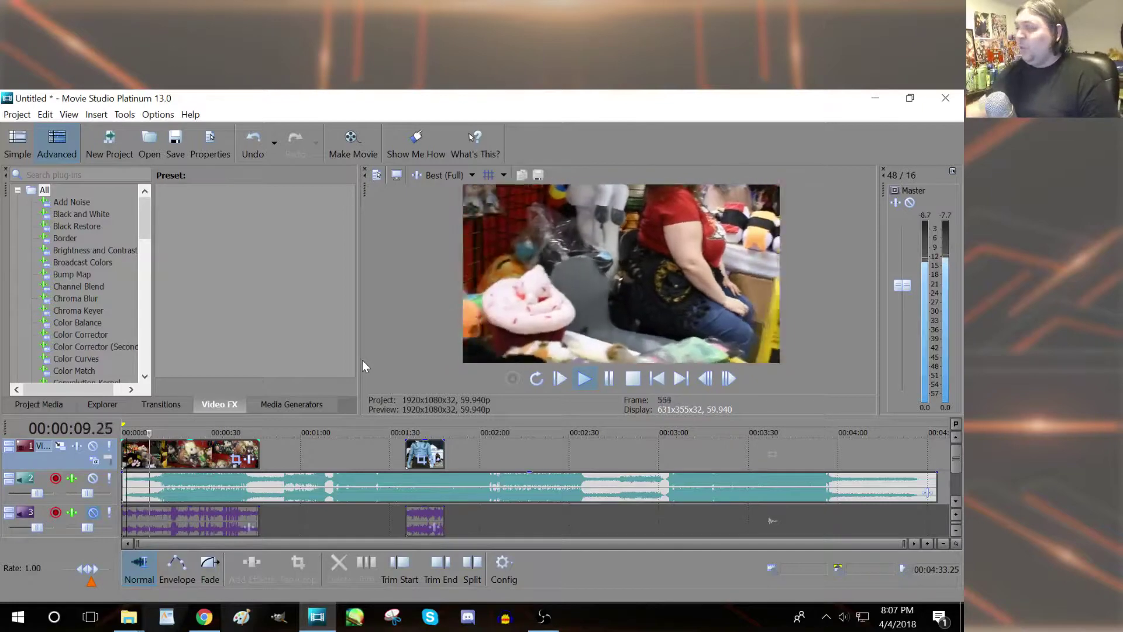
{"action": "key", "text": "space"}
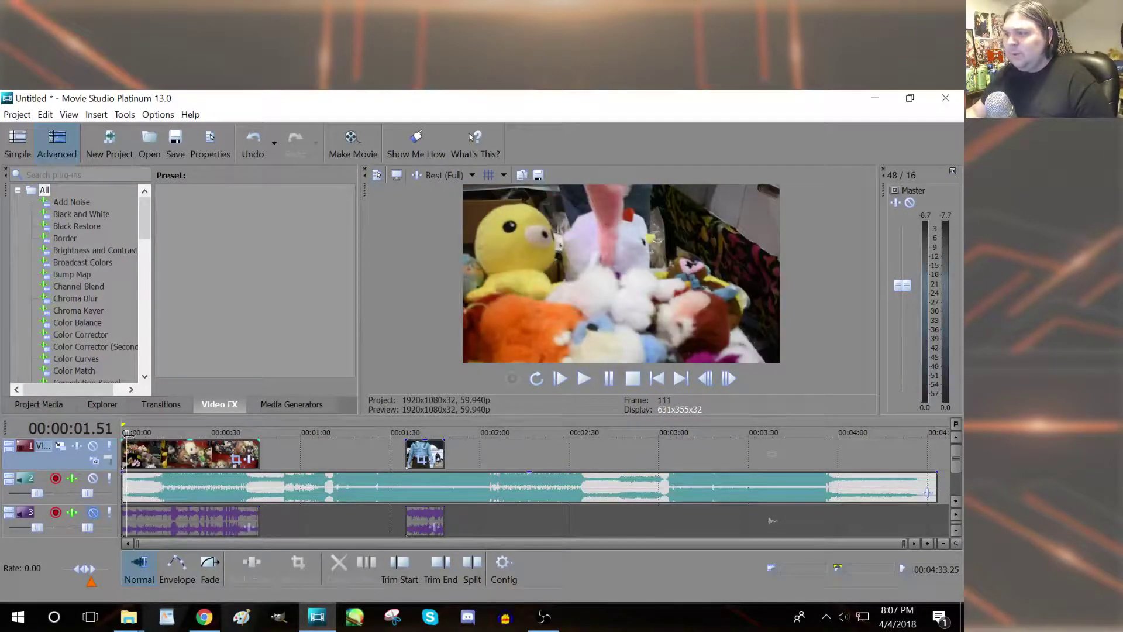
{"action": "left_click_drag", "start_coordinate": [142, 431], "coordinate": [148, 429]}
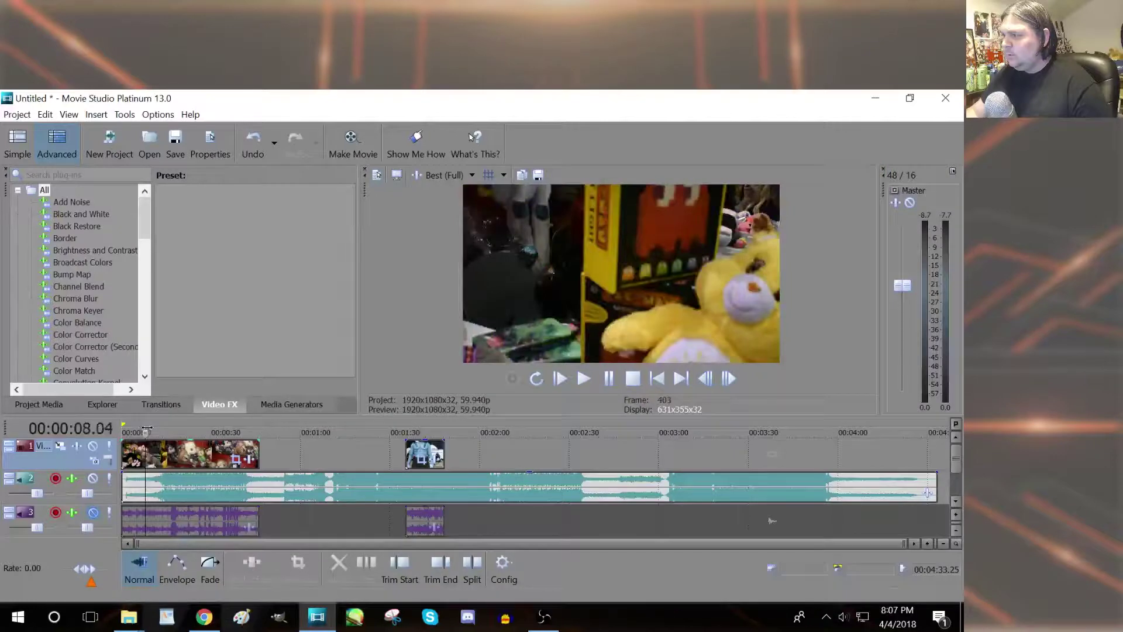
{"action": "mouse_move", "coordinate": [147, 431]}
{"action": "left_mouse_down"}
{"action": "mouse_move", "coordinate": [181, 431]}
{"action": "mouse_move", "coordinate": [153, 431]}
{"action": "left_mouse_up"}
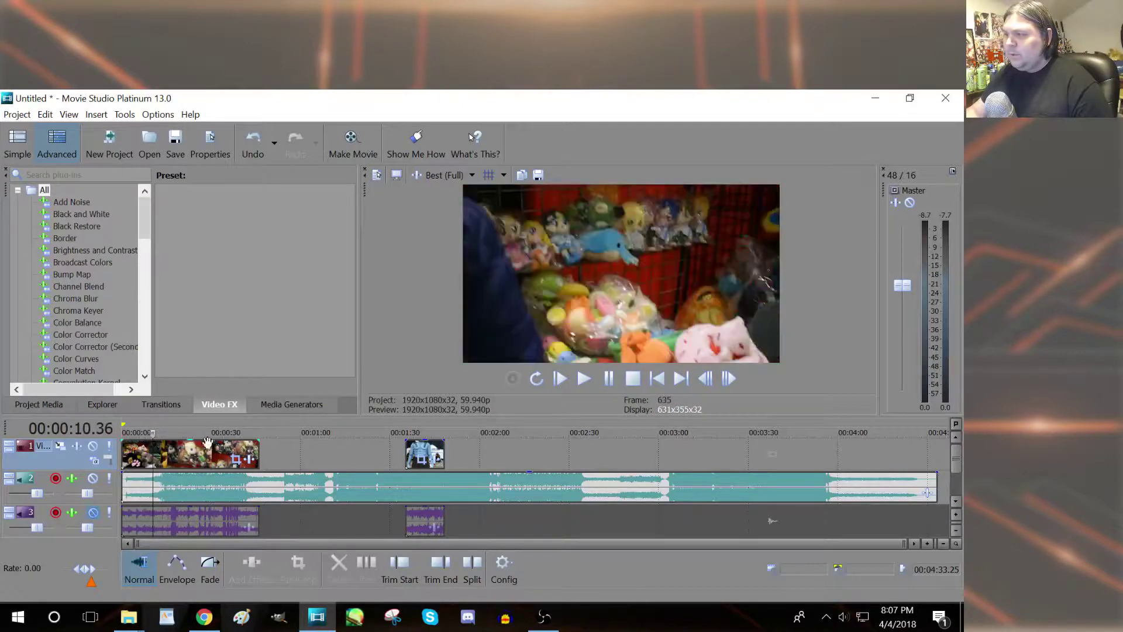
Step: Stretch the DSC_0011 clip with its audio to a length of 00:01:29.48 and play its opening from the start
{"action": "left_click_drag", "start_coordinate": [255, 453], "coordinate": [389, 454]}
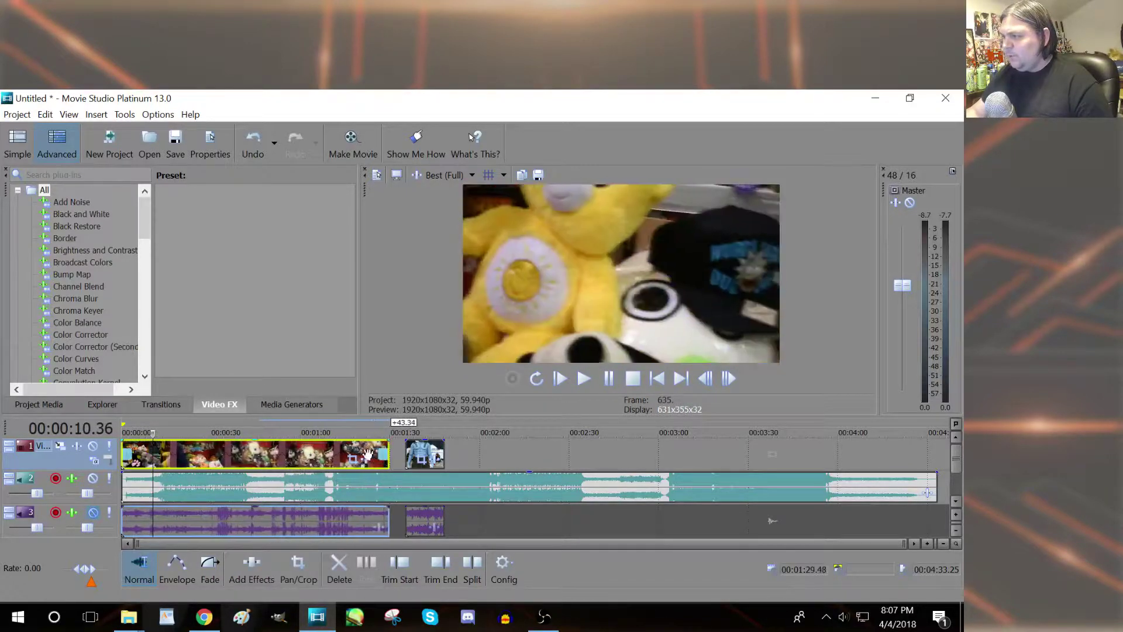
{"action": "left_click", "coordinate": [126, 431]}
{"action": "key", "text": "space"}
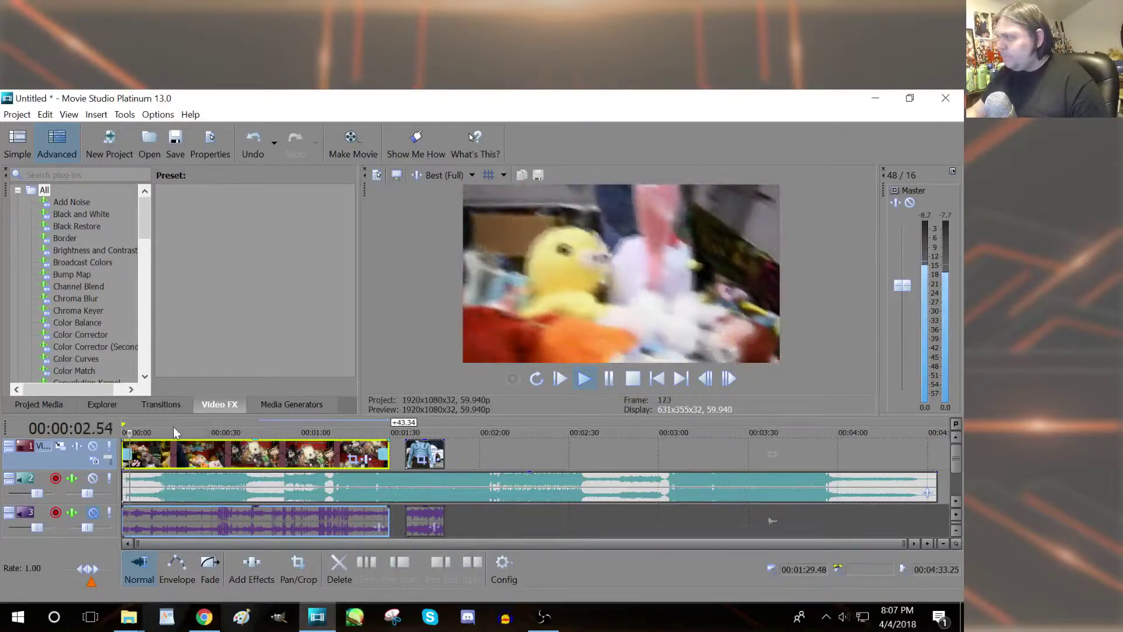
{"action": "key", "text": "space"}
Step: Trim the DSC_0011 clip's start to a length of 00:01:24.15, keep it at the timeline's start, add a fade-in and play it
{"action": "left_click_drag", "start_coordinate": [124, 453], "coordinate": [160, 445]}
{"action": "left_click", "coordinate": [209, 564]}
{"action": "key", "text": "space"}
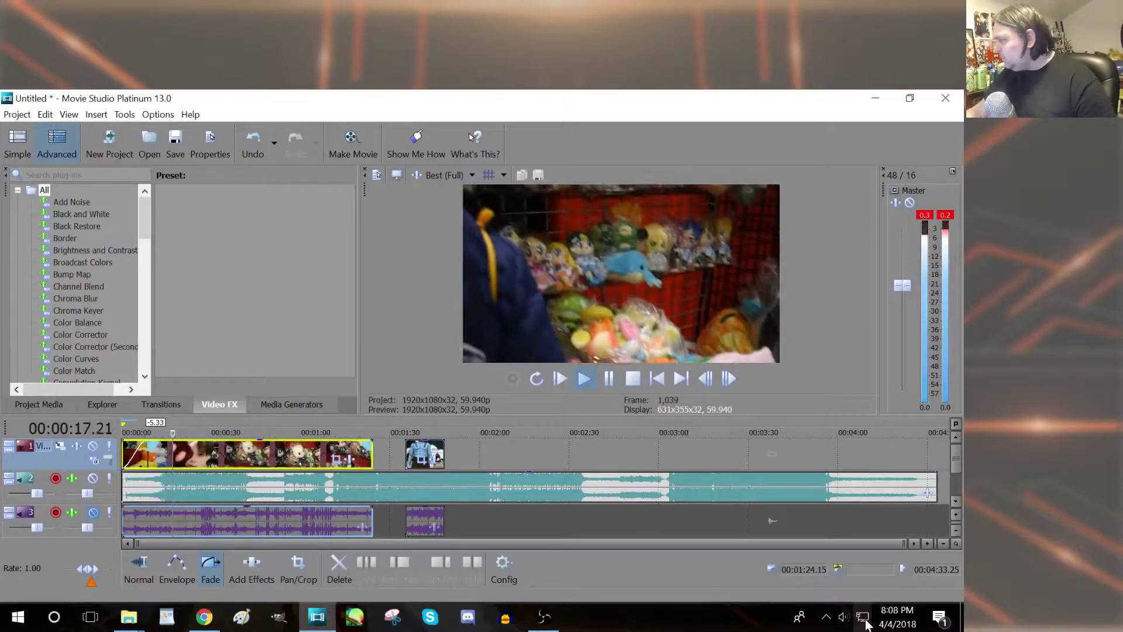
Step: Lower the system volume to 6 during playback and pause the timeline at about 32 seconds
{"action": "left_click", "coordinate": [843, 617]}
{"action": "scroll", "coordinate": [845, 621], "scroll_direction": "down", "scroll_amount": 6}
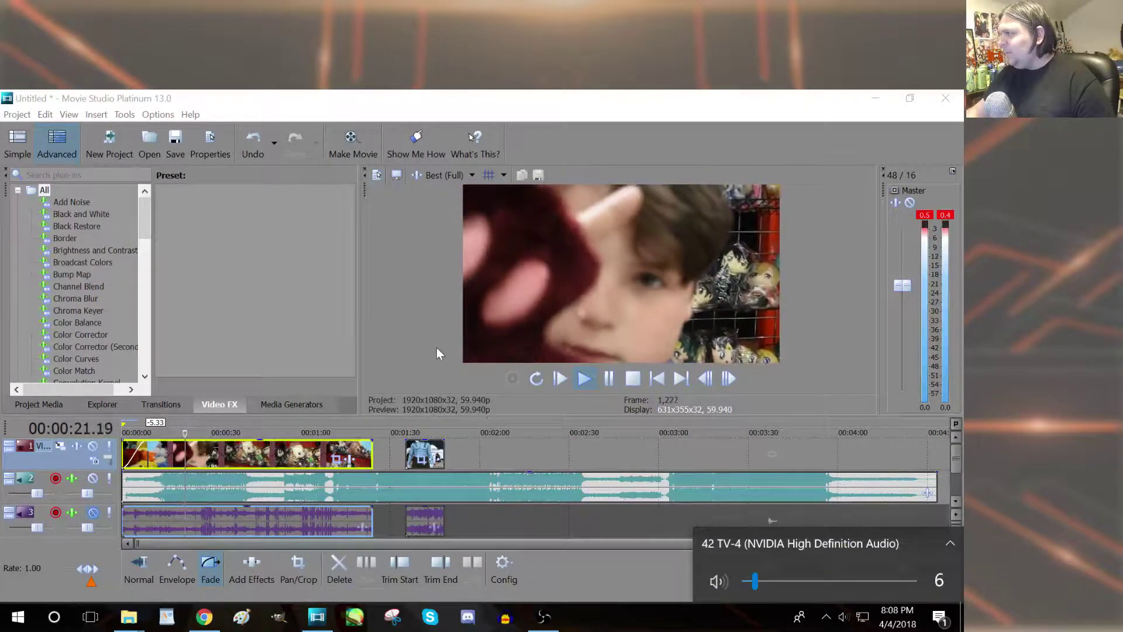
{"action": "left_click", "coordinate": [427, 331]}
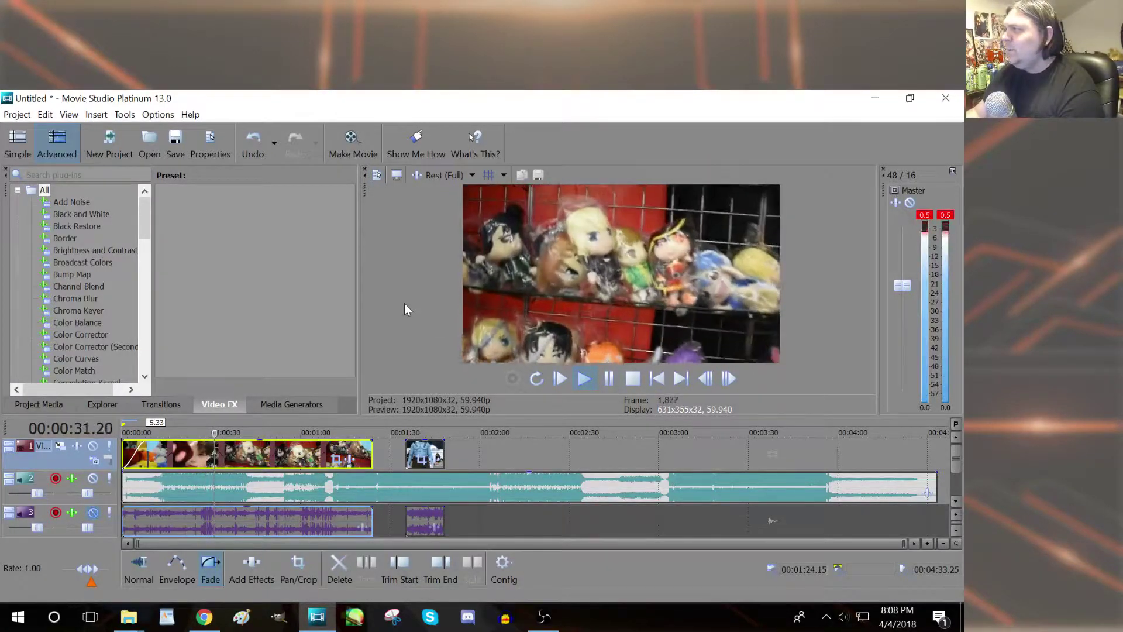
{"action": "key", "text": "Return"}
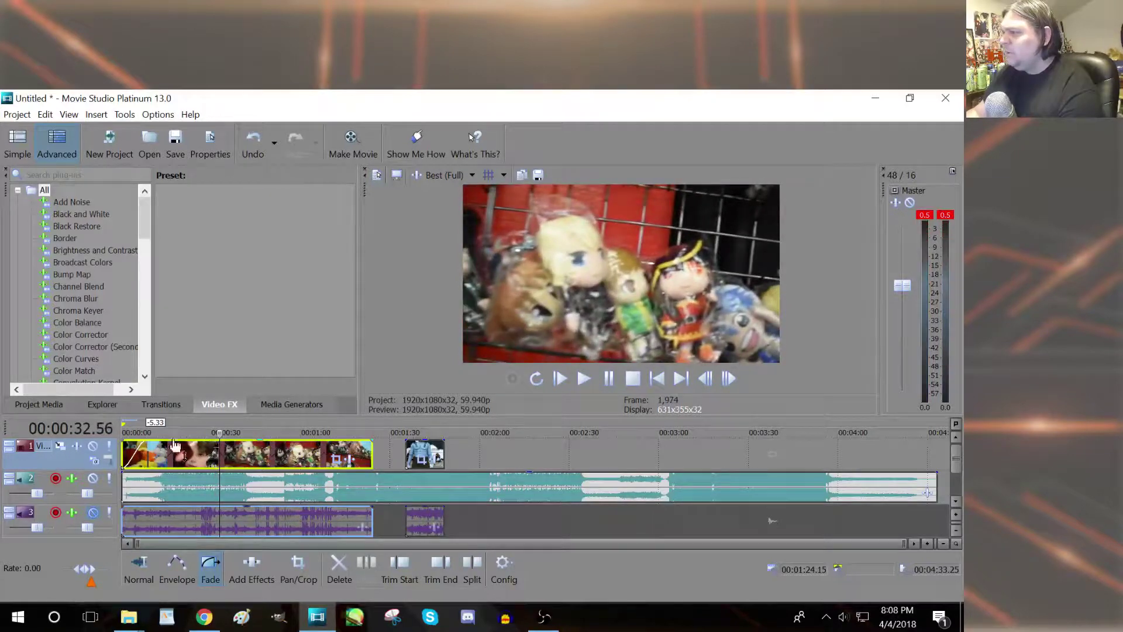
Step: Split the DSC_0011 clip and its audio at 00:00:25.33
{"action": "mouse_move", "coordinate": [216, 432]}
{"action": "left_mouse_down"}
{"action": "mouse_move", "coordinate": [179, 432]}
{"action": "mouse_move", "coordinate": [197, 433]}
{"action": "left_mouse_up"}
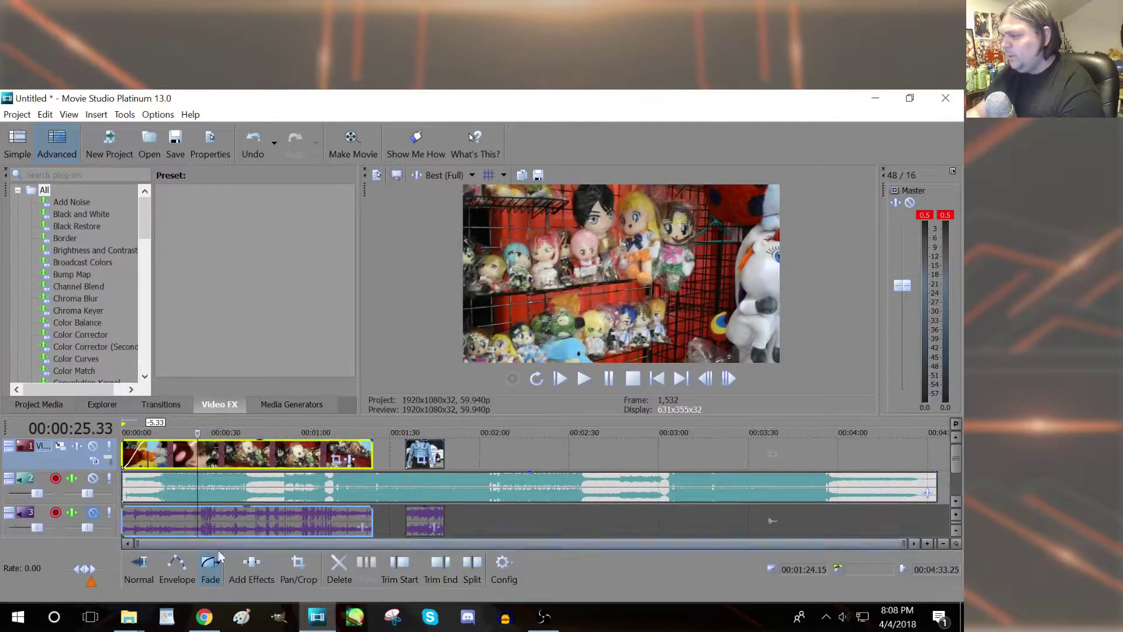
{"action": "left_click", "coordinate": [475, 573]}
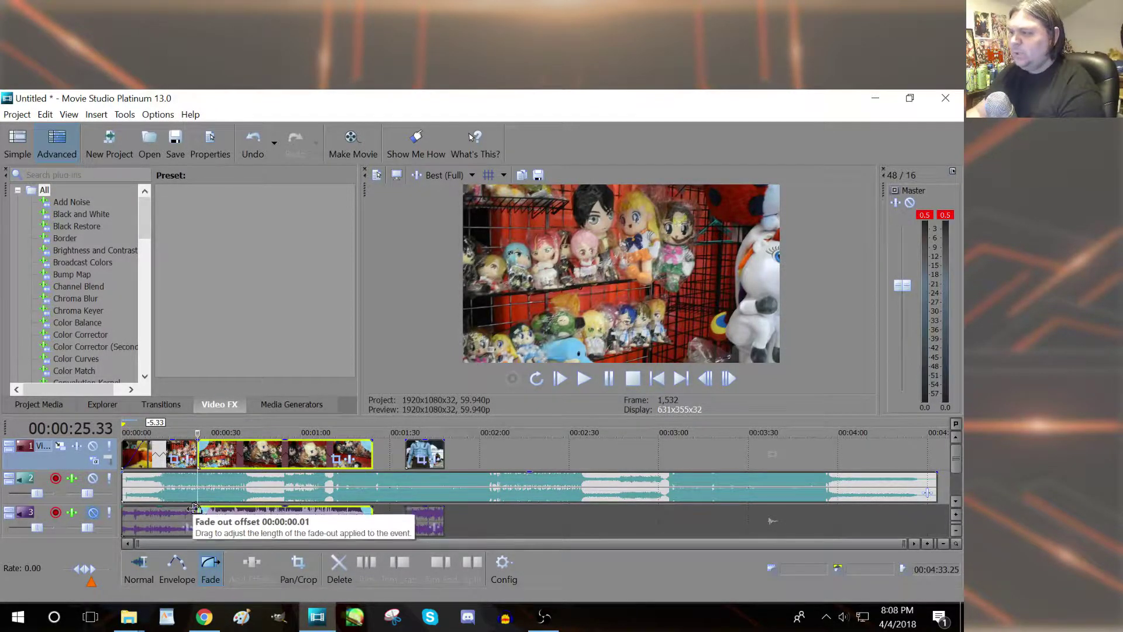
{"action": "left_click", "coordinate": [219, 488]}
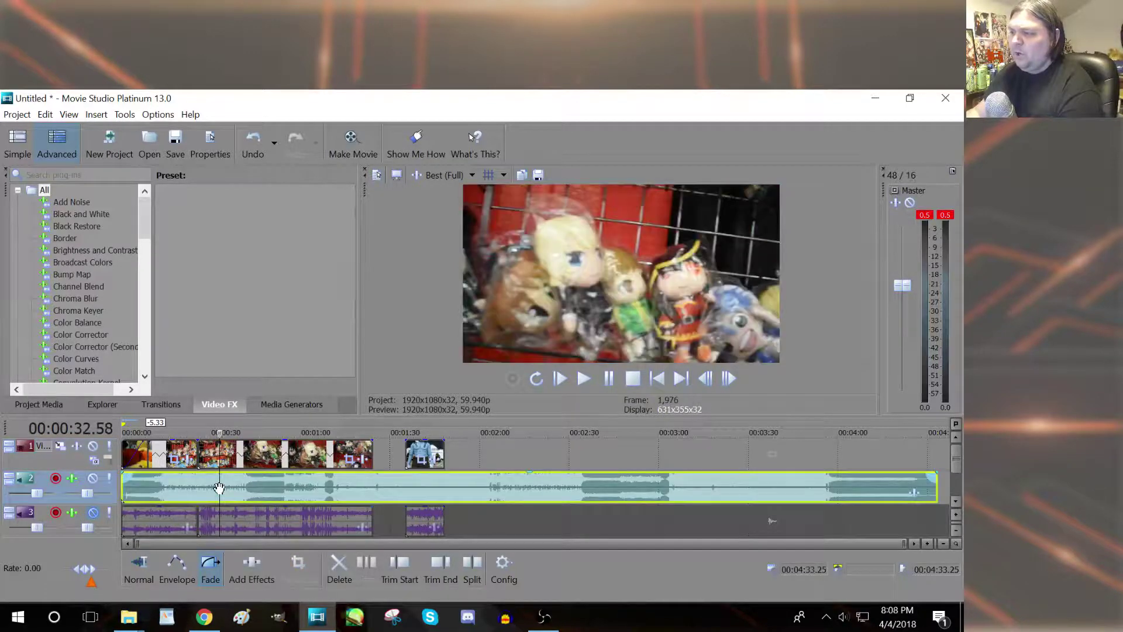
Step: Cut the second DSC_0011 segment's start at about 1:05, place it against the first segment and set its length to 00:00:27.56
{"action": "left_click", "coordinate": [233, 450]}
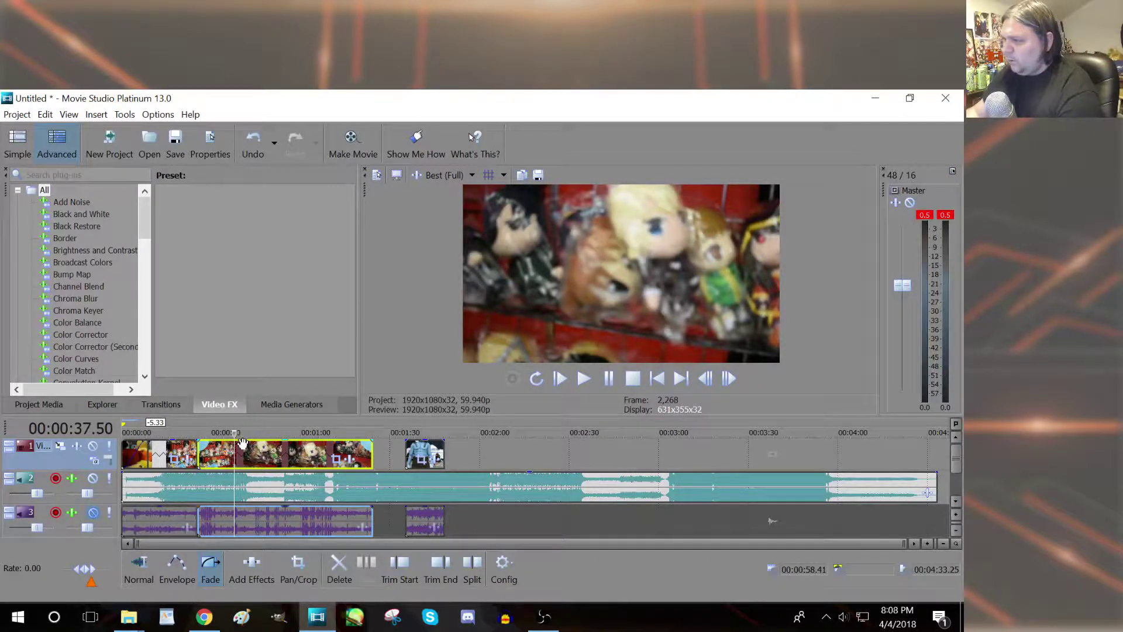
{"action": "left_click_drag", "start_coordinate": [233, 433], "coordinate": [315, 433]}
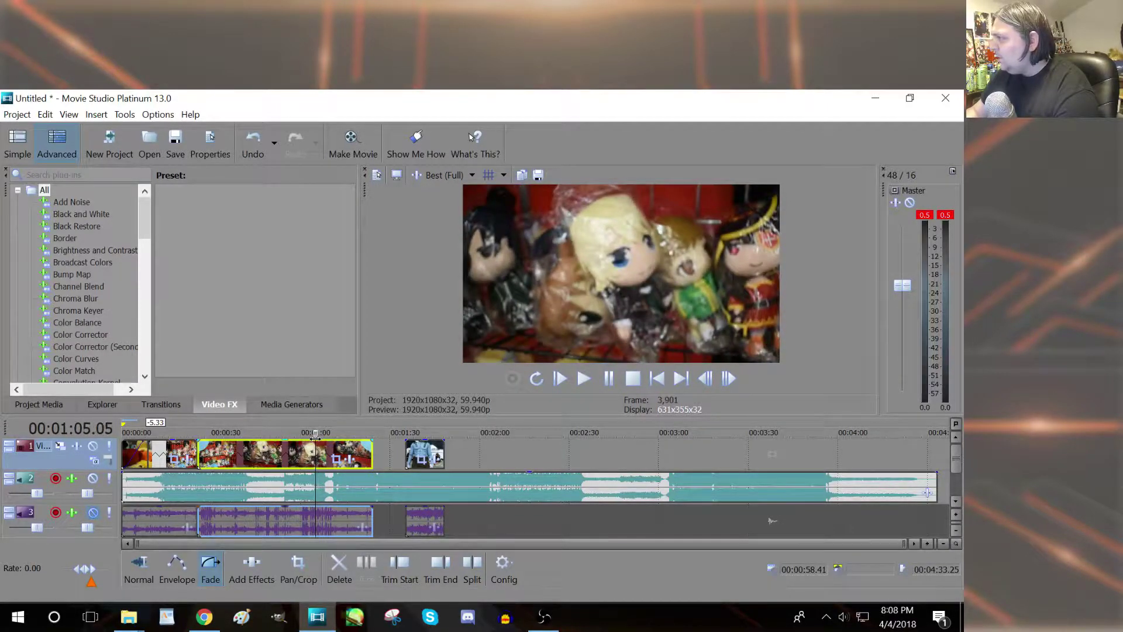
{"action": "left_click", "coordinate": [140, 578]}
{"action": "left_click_drag", "start_coordinate": [208, 453], "coordinate": [276, 456]}
Step: Trim the first DSC_0011 segment's end to about 24 seconds, move the second segment back against it, and play the result
{"action": "left_click", "coordinate": [188, 432]}
{"action": "key", "text": "space"}
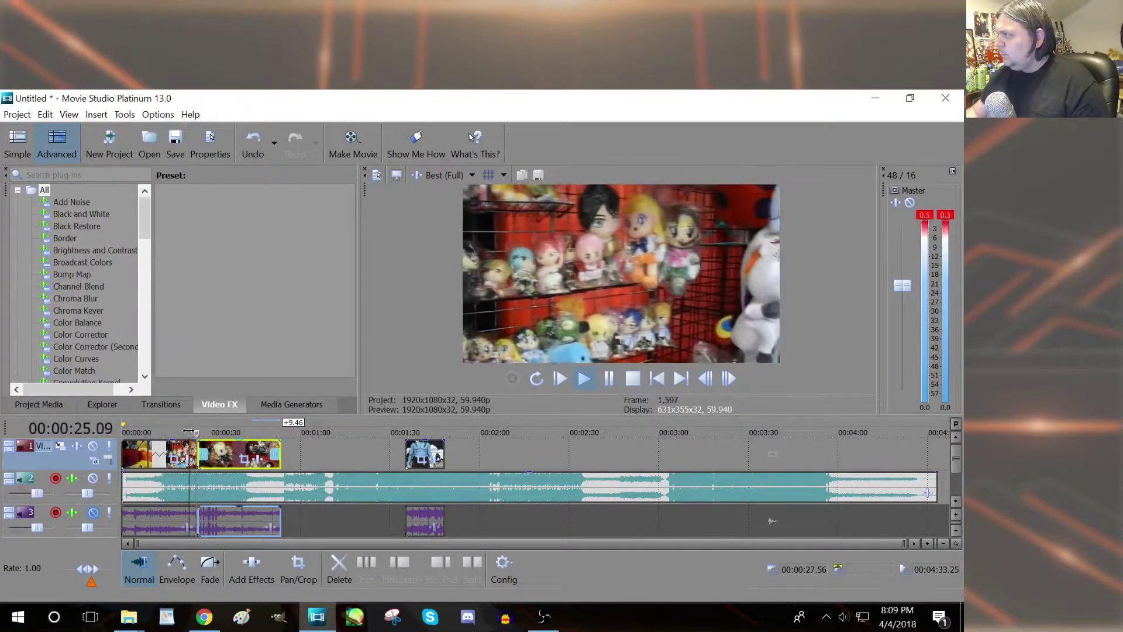
{"action": "key", "text": "space"}
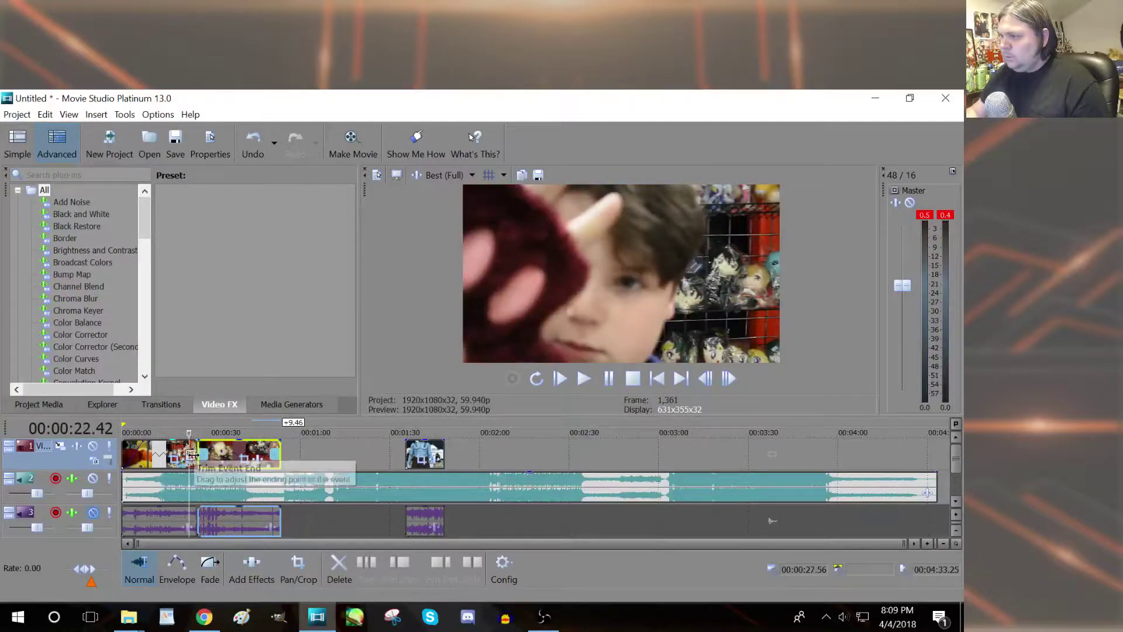
{"action": "left_click", "coordinate": [191, 455]}
{"action": "left_click_drag", "start_coordinate": [191, 455], "coordinate": [187, 455]}
{"action": "left_click", "coordinate": [230, 456]}
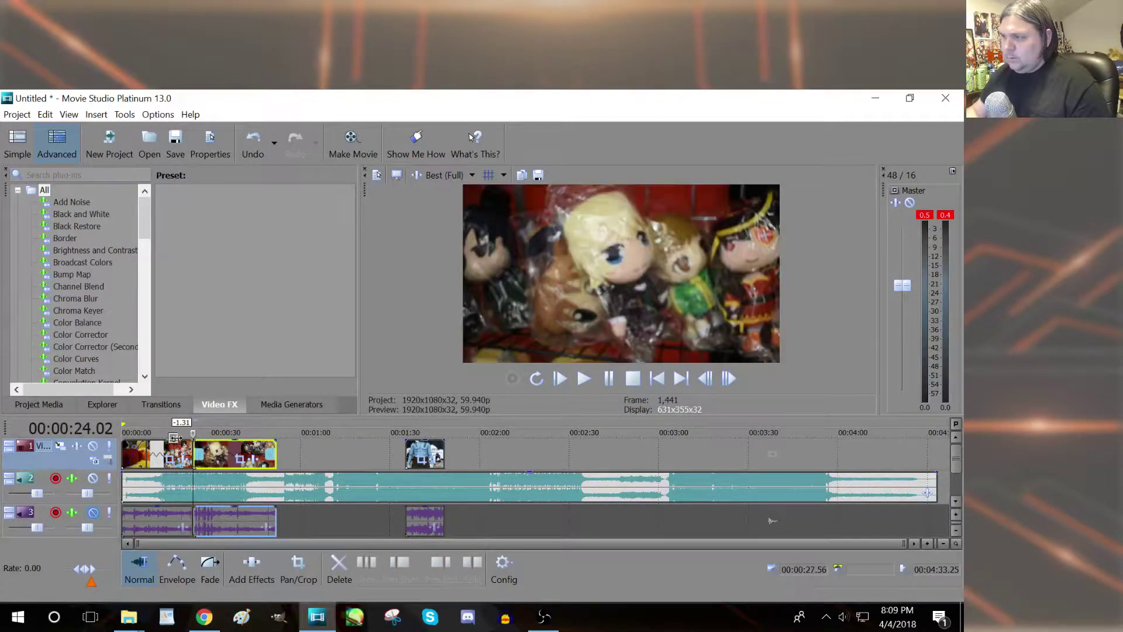
{"action": "key", "text": "space"}
{"action": "scroll", "coordinate": [164, 444], "scroll_direction": "up", "scroll_amount": 3}
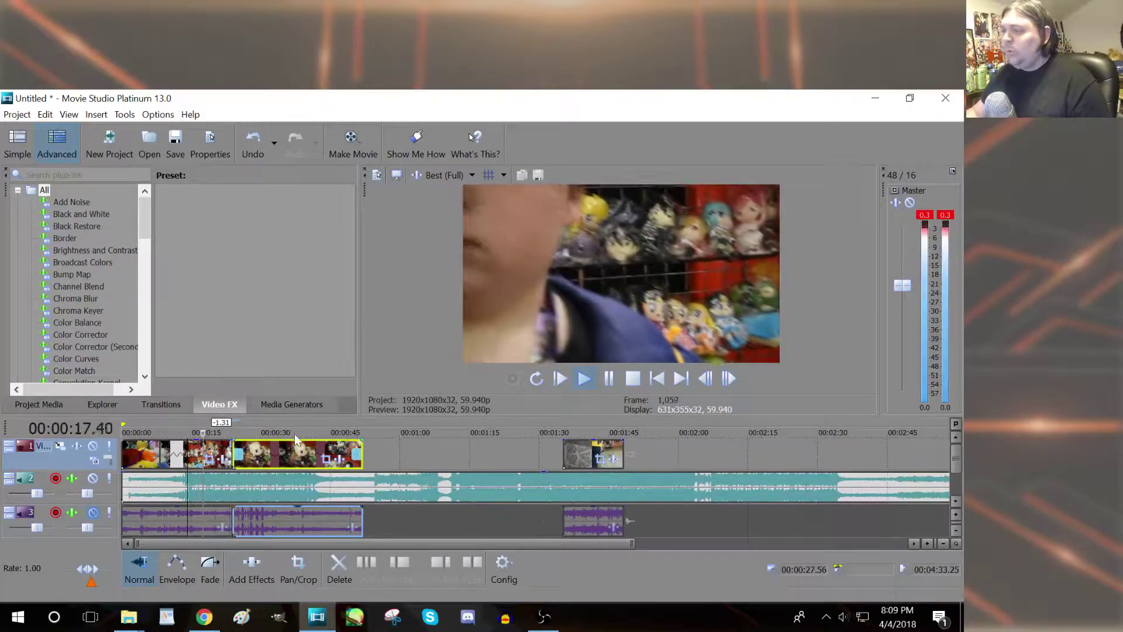
Step: Trim the second DSC_0011 segment's start, move it back against the first segment at a length of 00:00:25.11, and play it
{"action": "scroll", "coordinate": [328, 462], "scroll_direction": "up", "scroll_amount": 3}
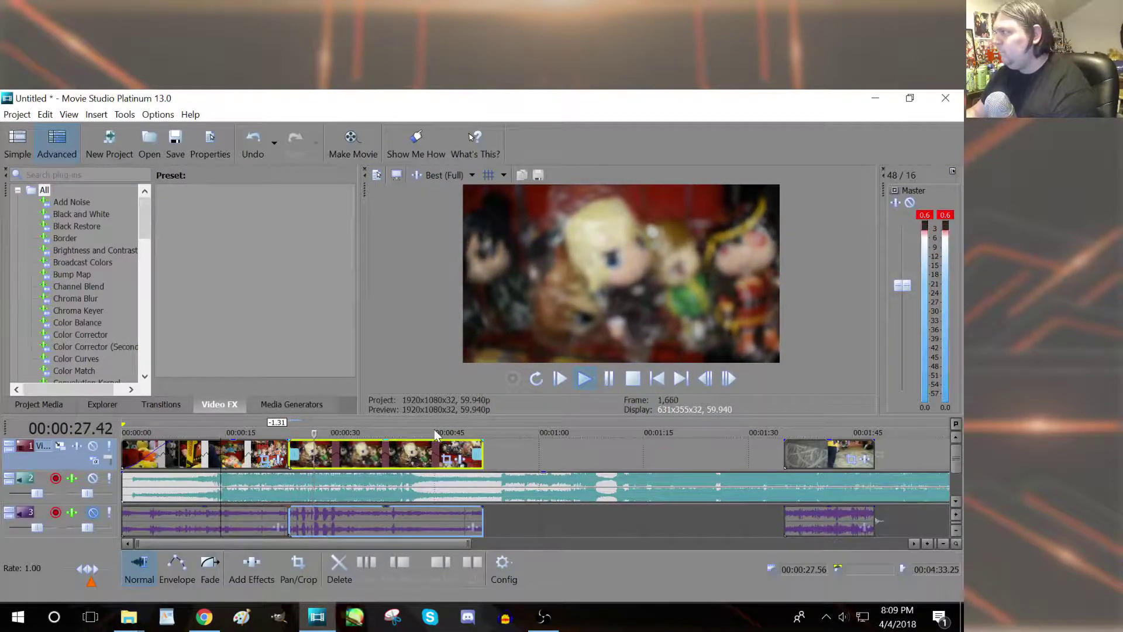
{"action": "left_click_drag", "start_coordinate": [289, 453], "coordinate": [323, 454]}
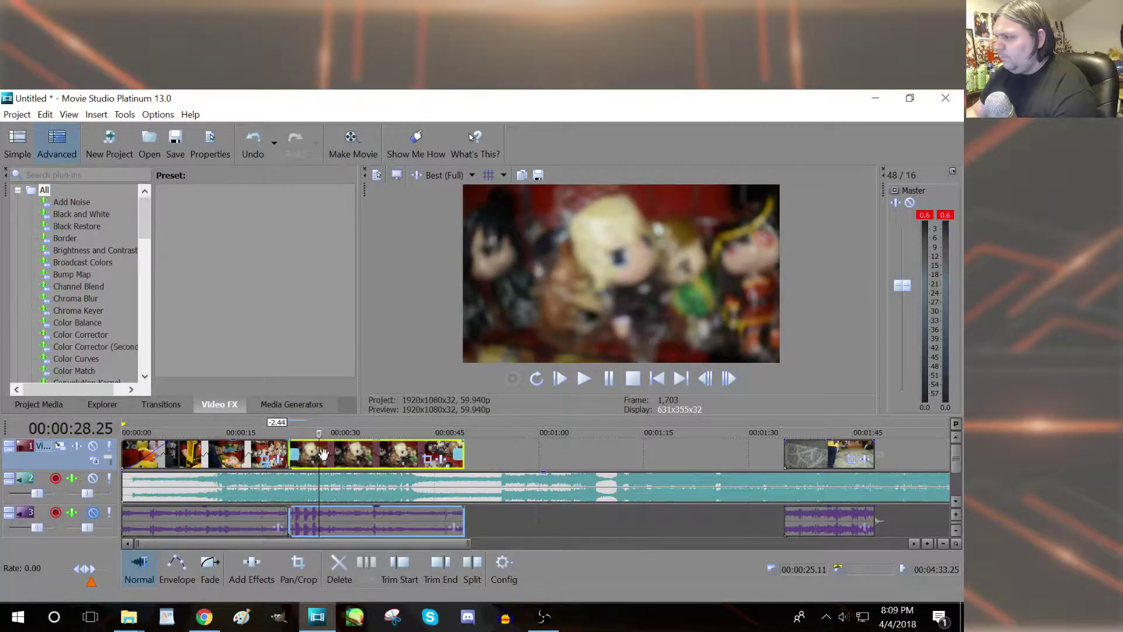
{"action": "left_click", "coordinate": [277, 440]}
{"action": "key", "text": "space"}
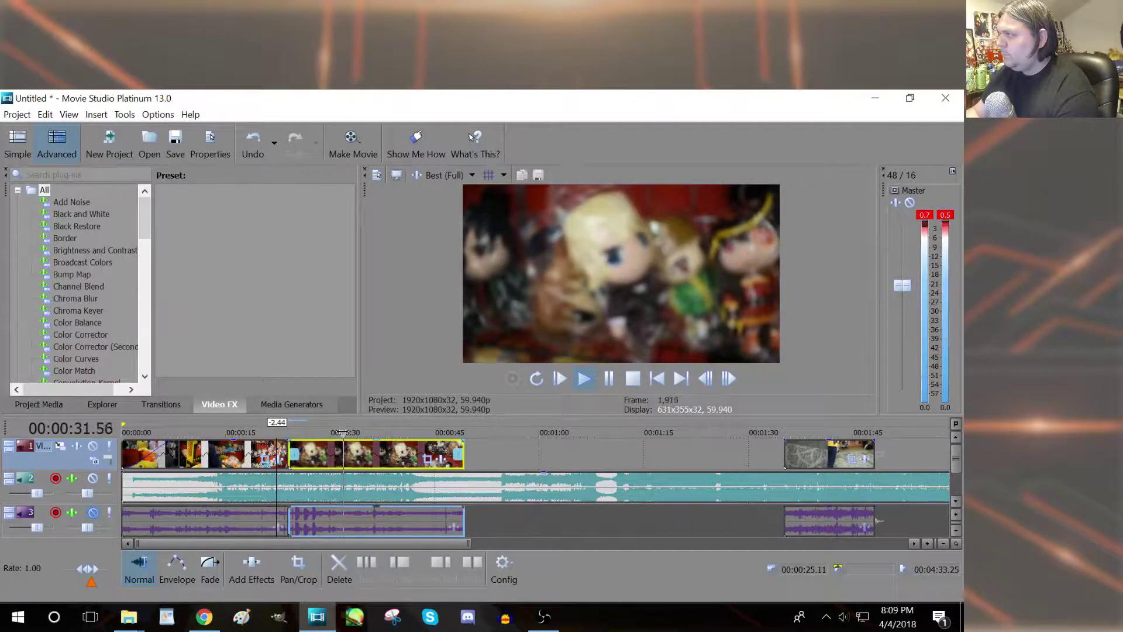
Step: Shorten the second DSC_0011 segment to 00:00:10.25, extend its end to a length of 00:00:13.57, and play the result
{"action": "left_click_drag", "start_coordinate": [299, 454], "coordinate": [347, 444]}
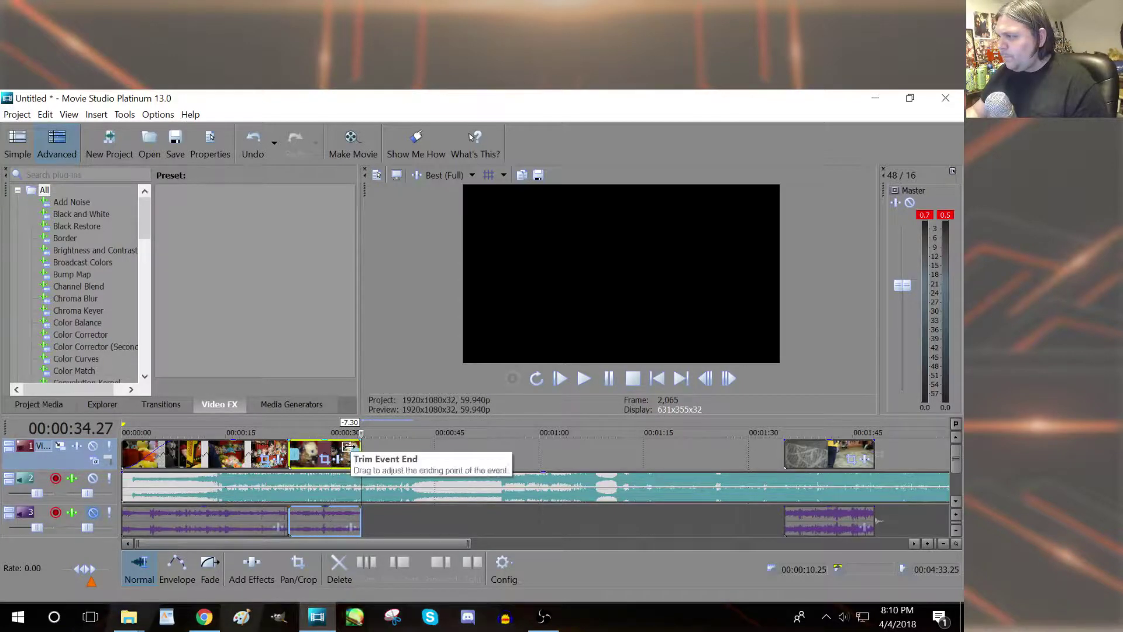
{"action": "left_click_drag", "start_coordinate": [354, 450], "coordinate": [376, 452]}
{"action": "left_click", "coordinate": [271, 432]}
{"action": "key", "text": "space"}
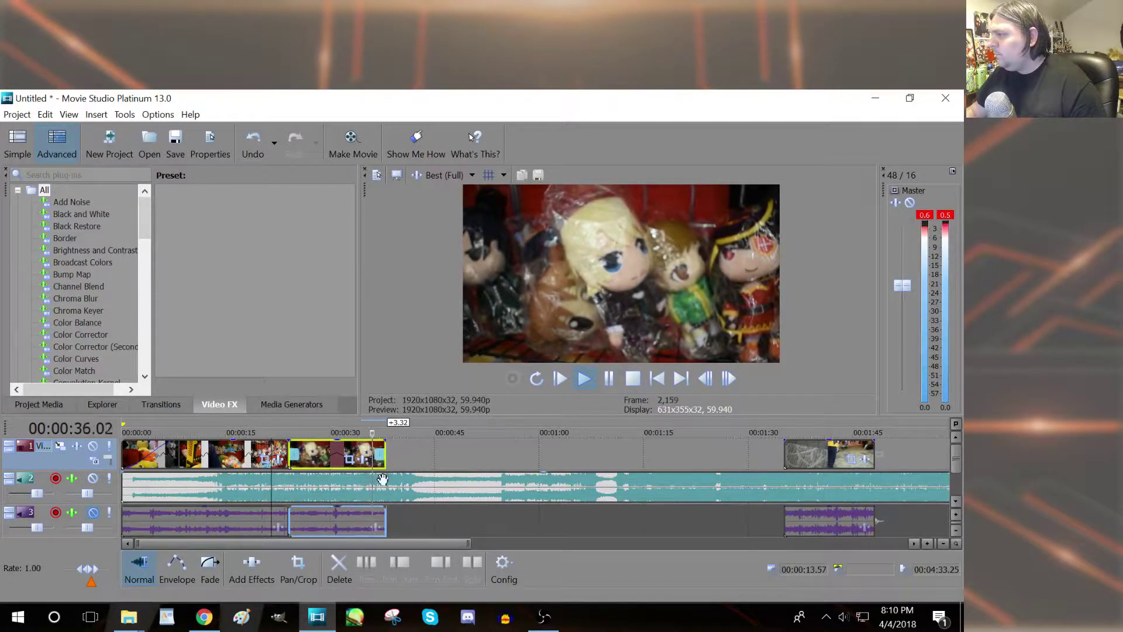
{"action": "key", "text": "space"}
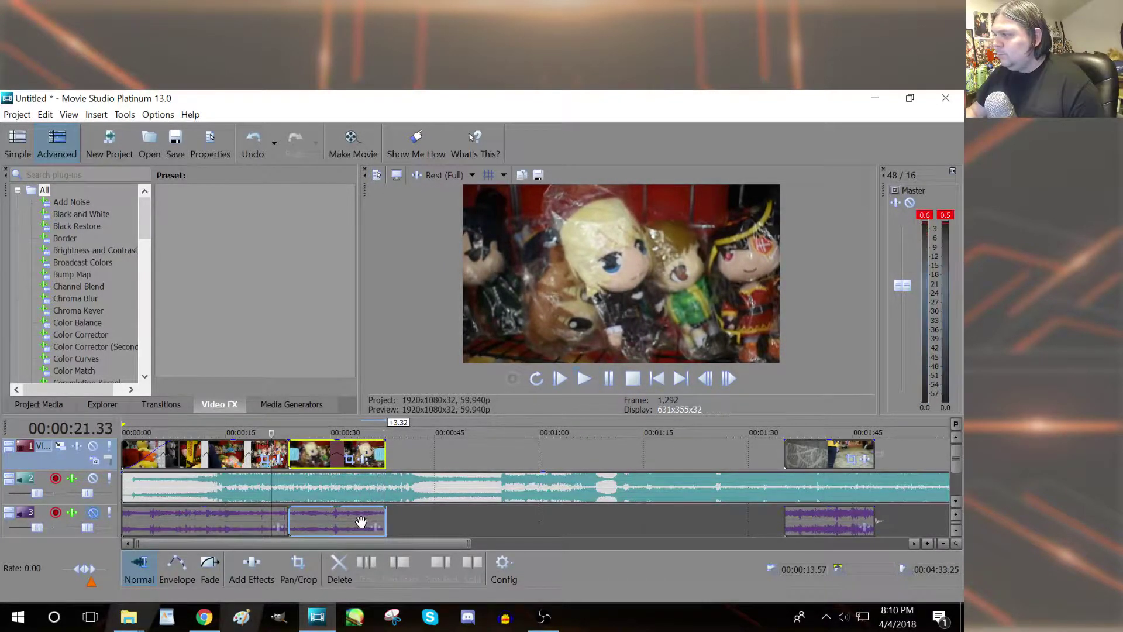
Step: Add DSC_0012 from the cmv folder directly after the second DSC_0011 segment and move the leftover clip along the timeline to about 2:34
{"action": "mouse_move", "coordinate": [126, 620]}
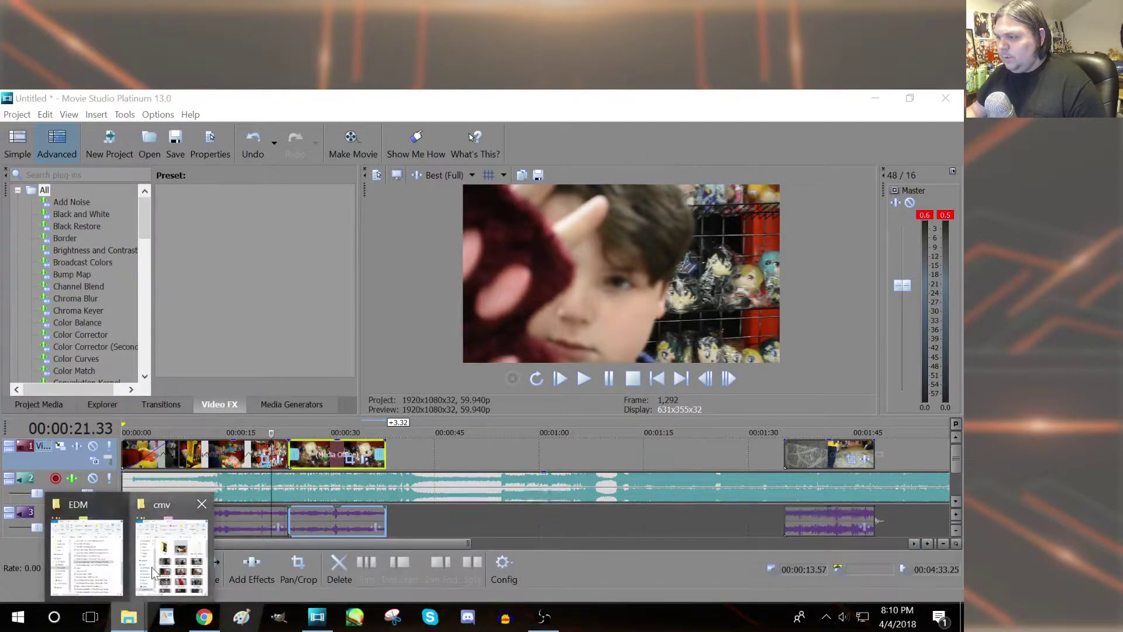
{"action": "left_click", "coordinate": [155, 567]}
{"action": "left_click_drag", "start_coordinate": [624, 366], "coordinate": [394, 458]}
{"action": "left_click", "coordinate": [403, 348]}
{"action": "scroll", "coordinate": [375, 458], "scroll_direction": "down", "scroll_amount": 3}
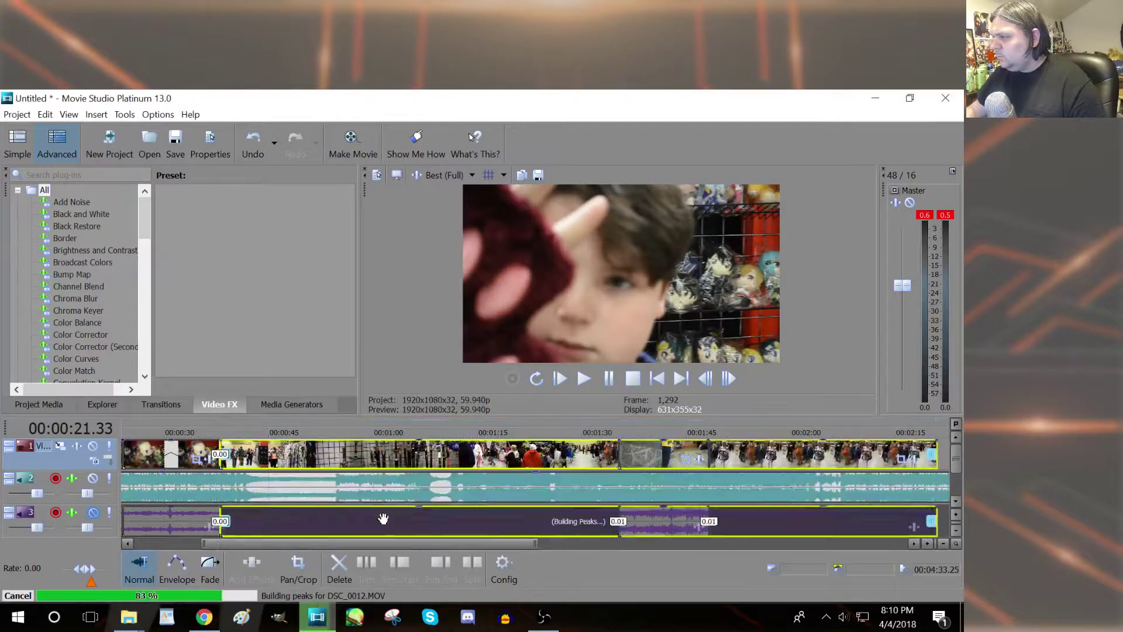
{"action": "left_click_drag", "start_coordinate": [669, 454], "coordinate": [257, 453]}
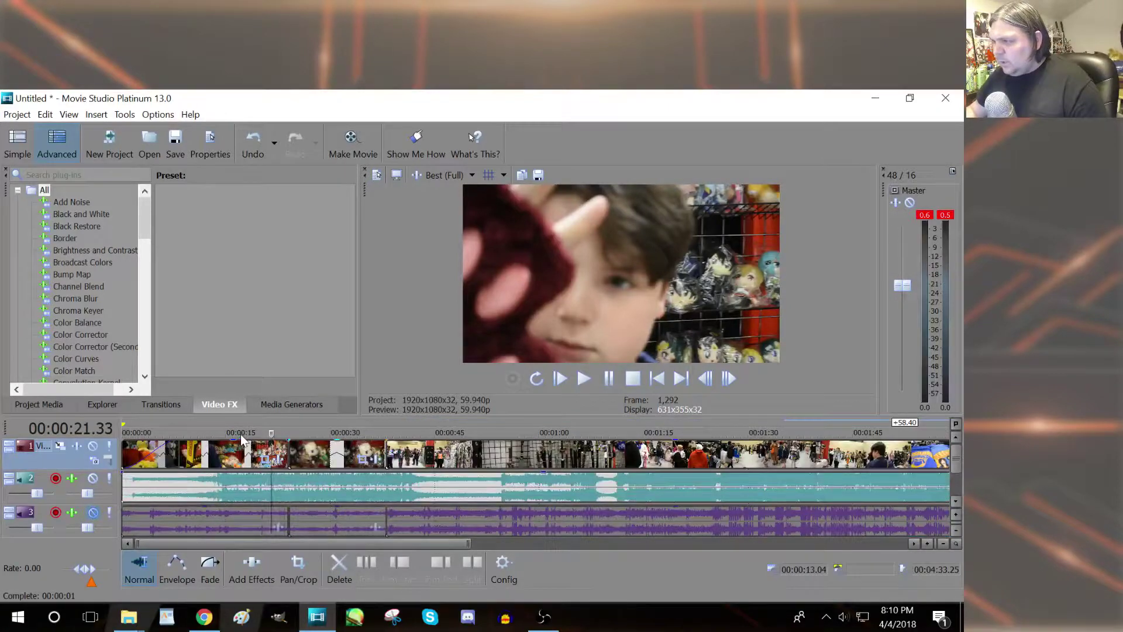
Step: Trim DSC_0012's start to 00:00:43.57 and move the clip back against the second DSC_0011 segment
{"action": "scroll", "coordinate": [241, 435], "scroll_direction": "down", "scroll_amount": 2}
{"action": "left_click", "coordinate": [245, 427]}
{"action": "scroll", "coordinate": [246, 428], "scroll_direction": "up", "scroll_amount": 4}
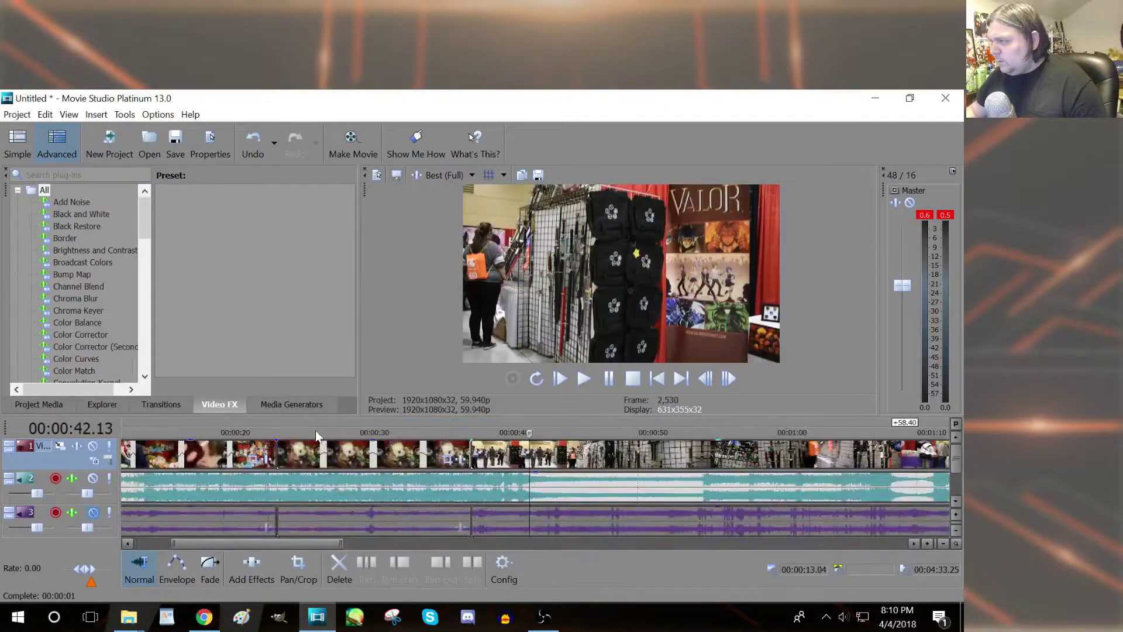
{"action": "left_click_drag", "start_coordinate": [529, 433], "coordinate": [553, 433]}
{"action": "left_click_drag", "start_coordinate": [485, 460], "coordinate": [516, 449]}
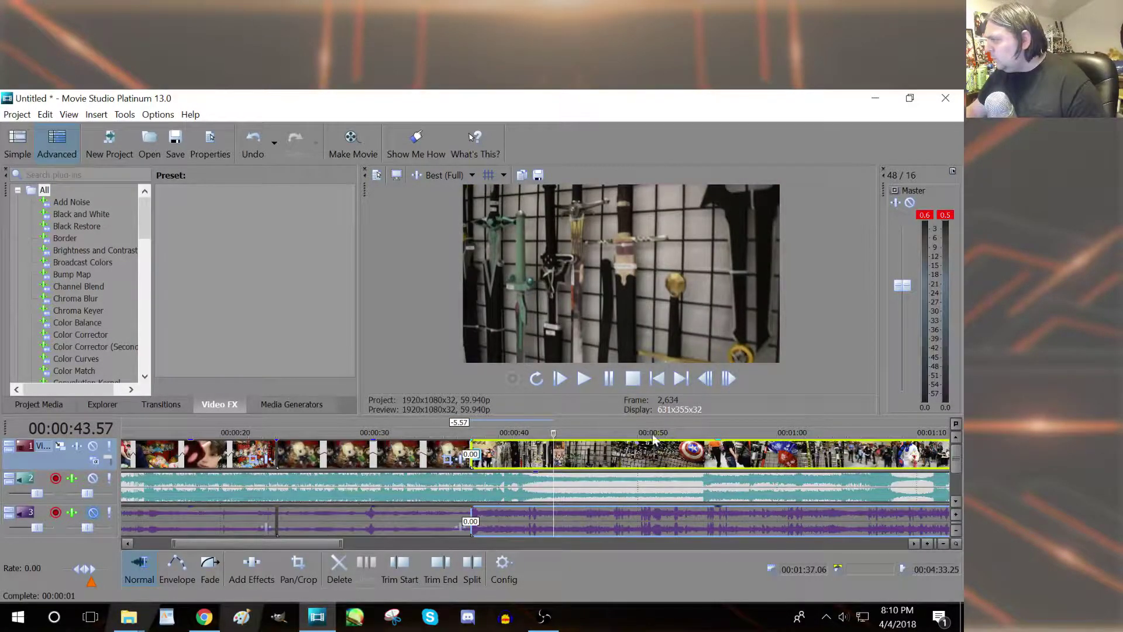
Step: Split DSC_0012 at 00:00:54.38 and cut the second DSC_0011 segment from the timeline
{"action": "left_click_drag", "start_coordinate": [593, 431], "coordinate": [703, 436]}
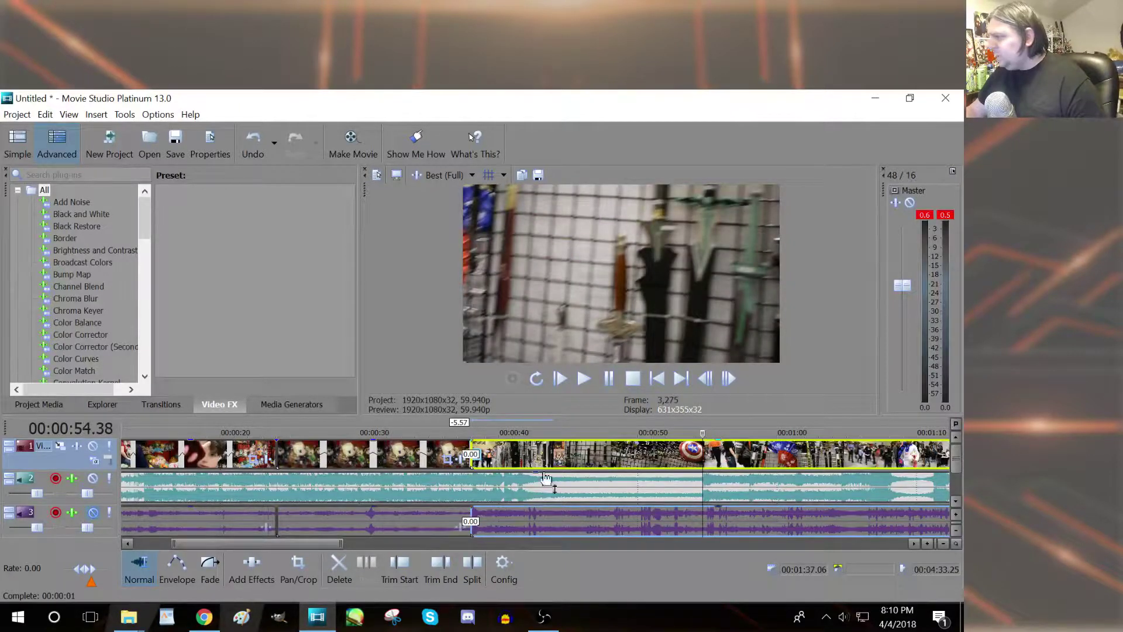
{"action": "left_click", "coordinate": [472, 566]}
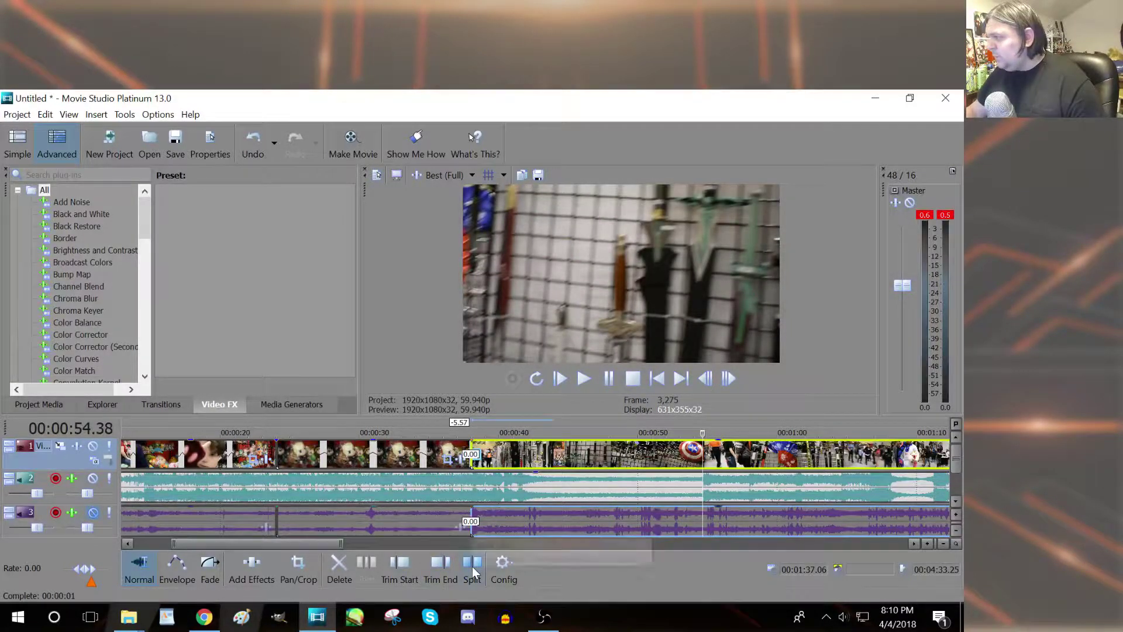
{"action": "right_click", "coordinate": [425, 454]}
{"action": "left_click", "coordinate": [458, 359]}
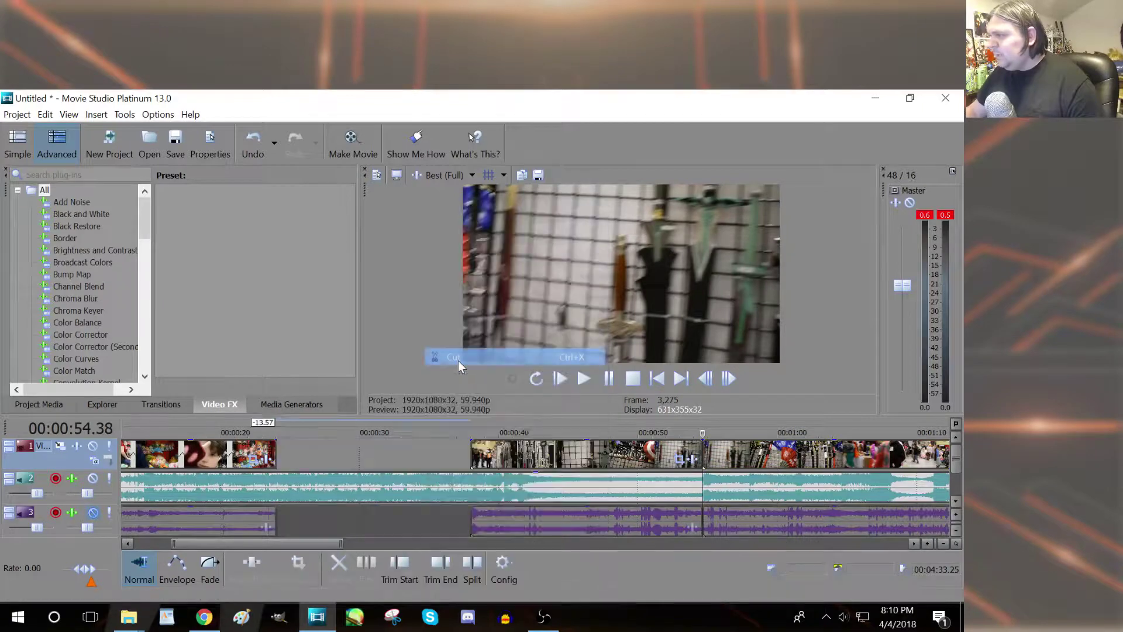
Step: Move the first DSC_0012 segment back against the remaining DSC_0011 segment and extend its end to a length of 00:00:30.06 while checking playback
{"action": "left_click_drag", "start_coordinate": [635, 469], "coordinate": [663, 458]}
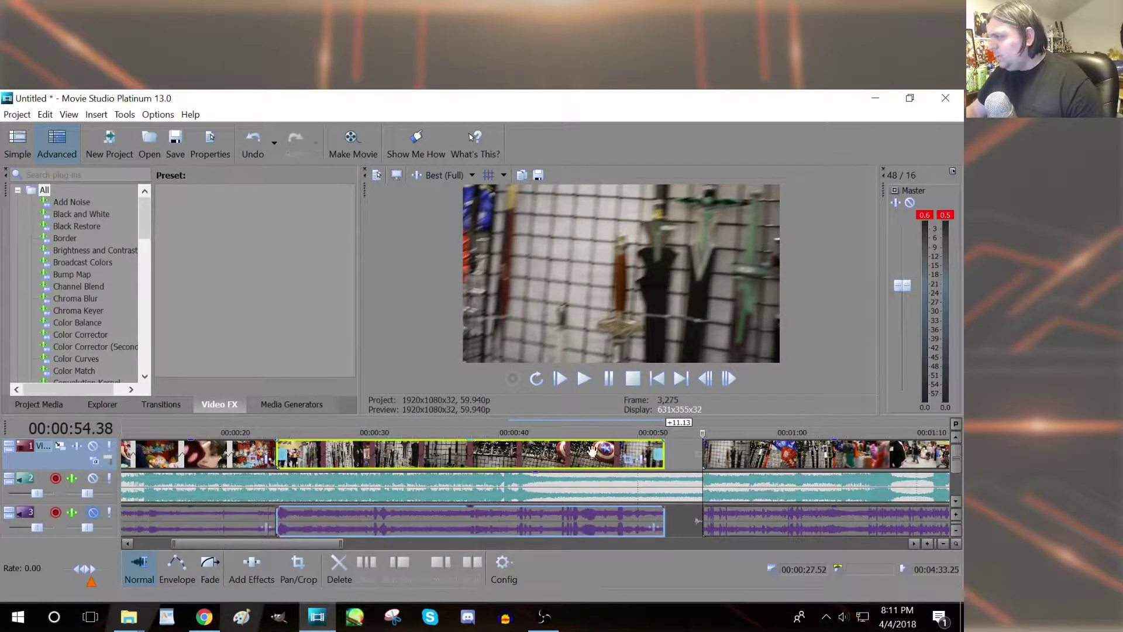
{"action": "left_click", "coordinate": [301, 436]}
{"action": "key", "text": "space"}
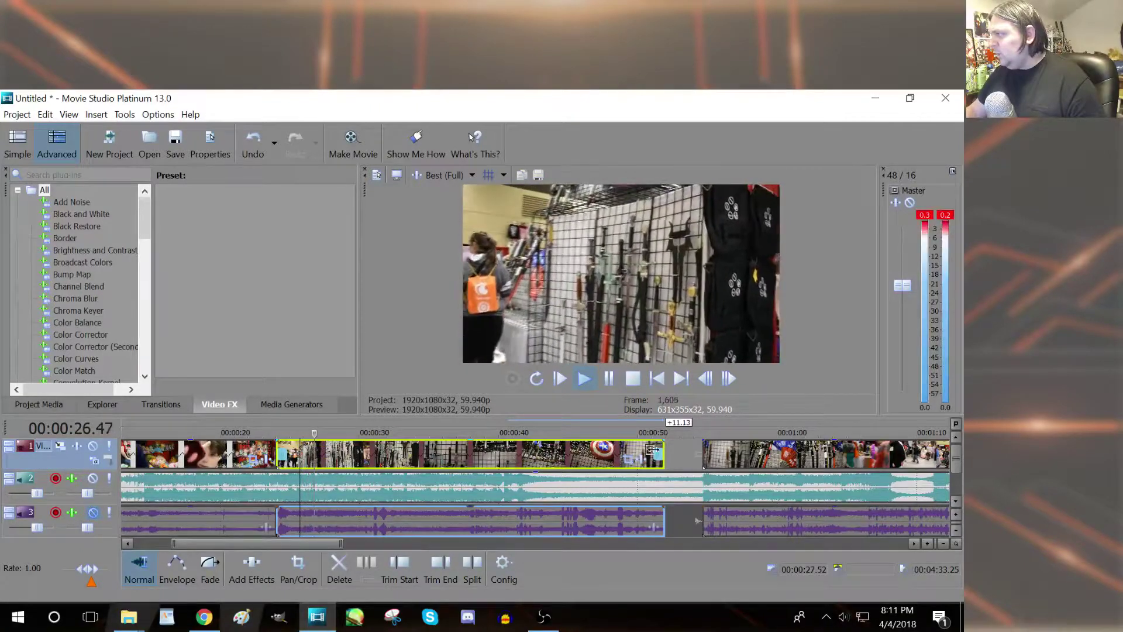
{"action": "left_click_drag", "start_coordinate": [664, 453], "coordinate": [694, 453]}
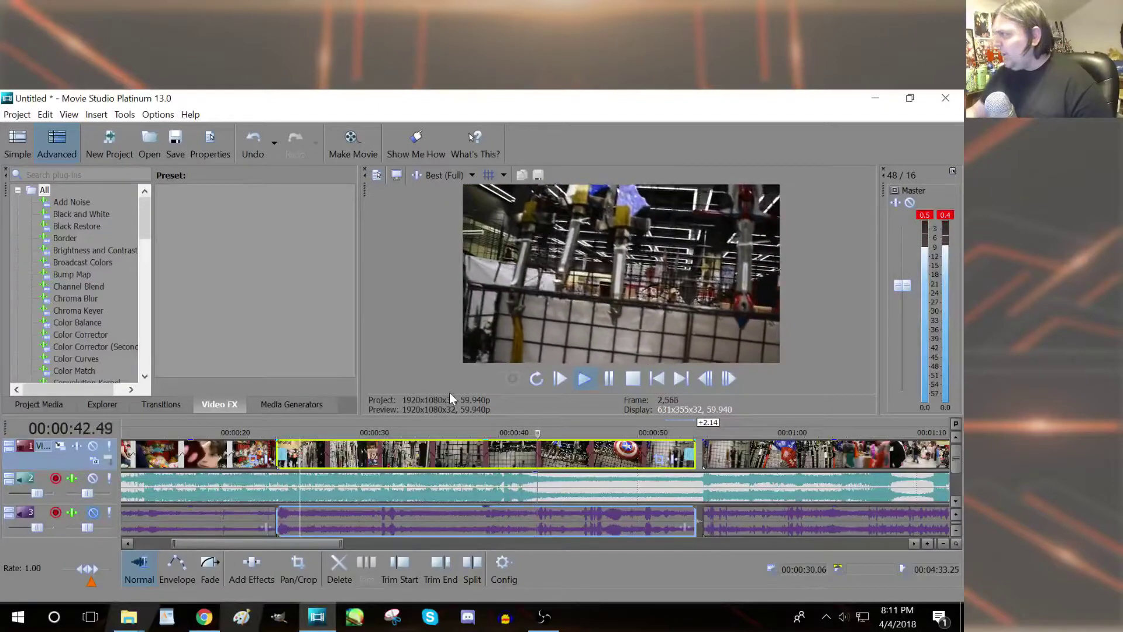
Step: Cut the second DSC_0012 segment from the timeline and place the playhead at 00:00:54.08
{"action": "right_click", "coordinate": [754, 455]}
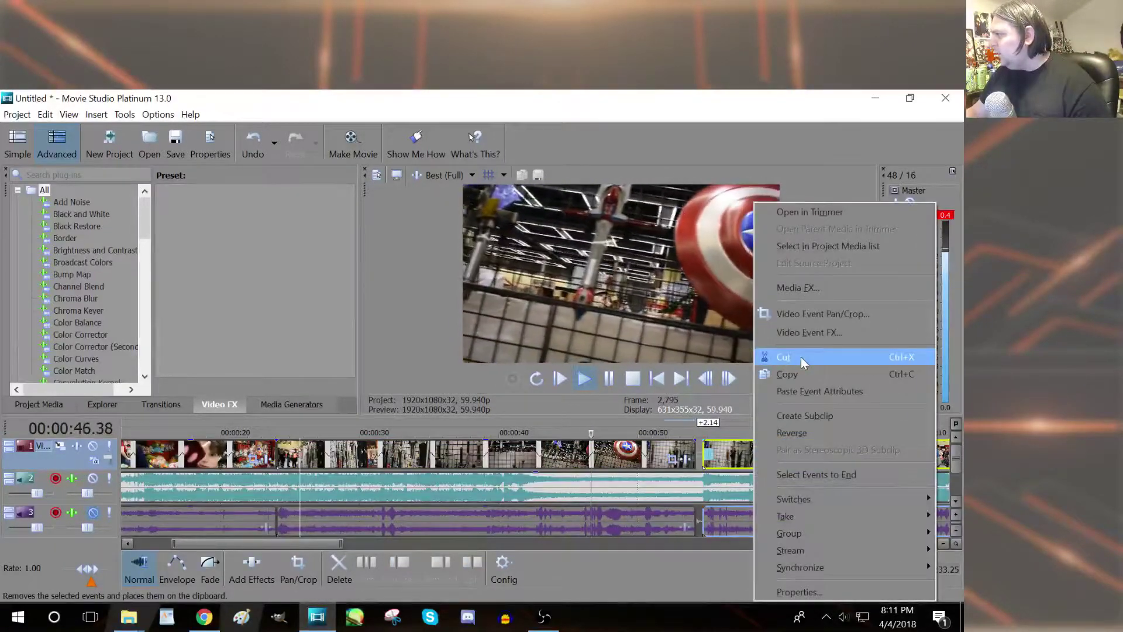
{"action": "left_click", "coordinate": [801, 356]}
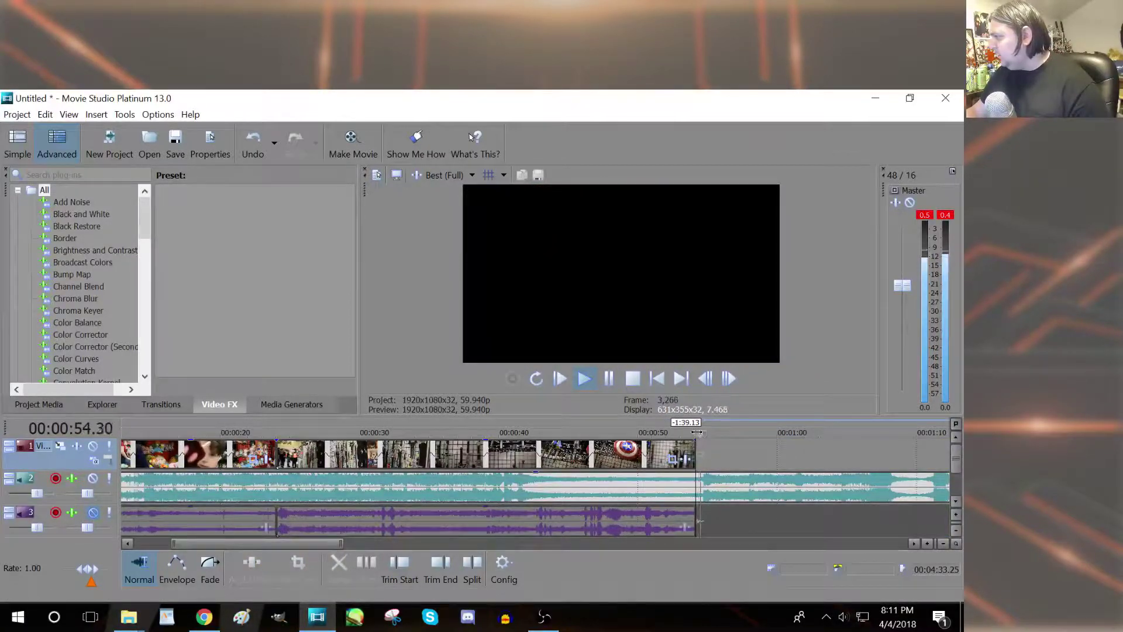
{"action": "scroll", "coordinate": [729, 500], "scroll_direction": "down", "scroll_amount": 5}
{"action": "scroll", "coordinate": [645, 515], "scroll_direction": "down", "scroll_amount": 1}
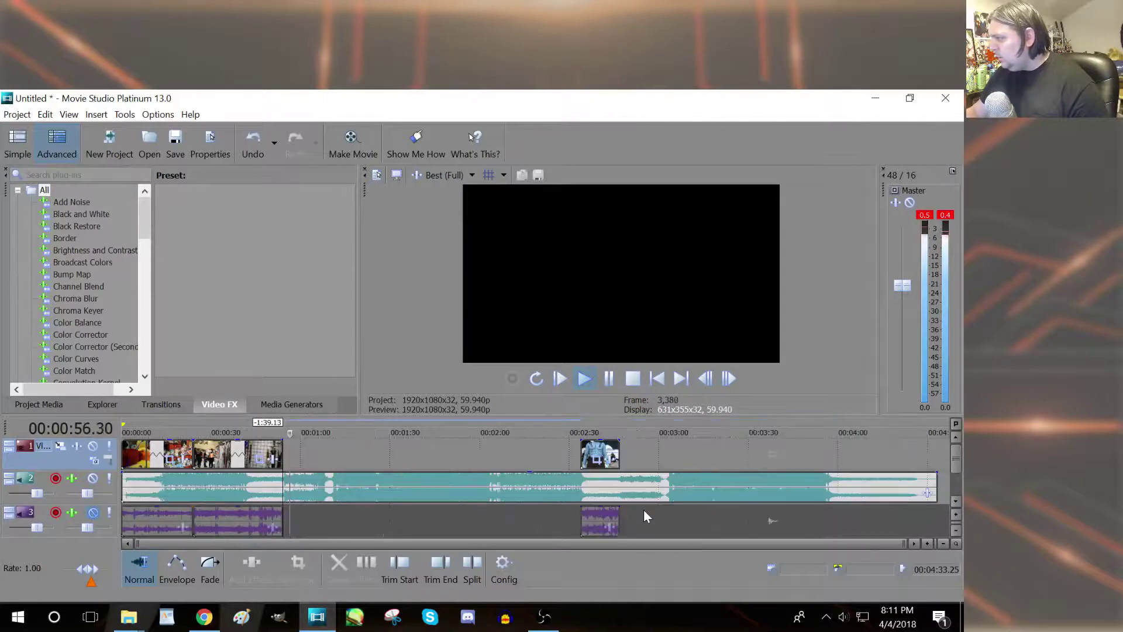
{"action": "scroll", "coordinate": [379, 492], "scroll_direction": "up", "scroll_amount": 2}
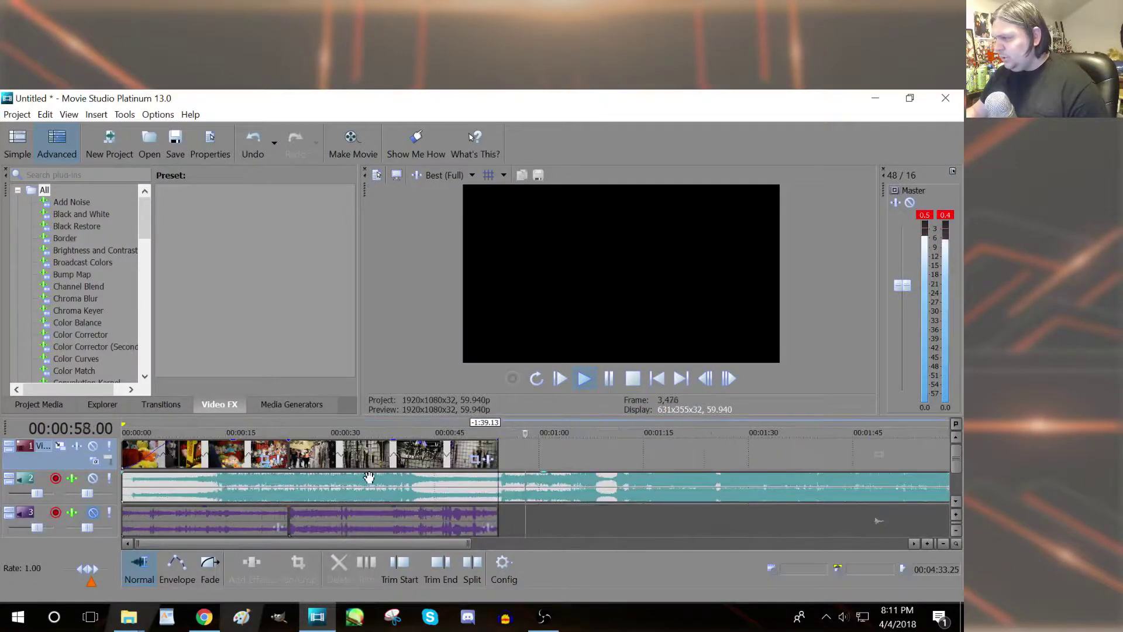
{"action": "left_click", "coordinate": [500, 433]}
Step: Add DSC_0096 from the cmv folder directly after the DSC_0012 segment, with its audio on track 3
{"action": "mouse_move", "coordinate": [140, 618]}
{"action": "left_click", "coordinate": [177, 560]}
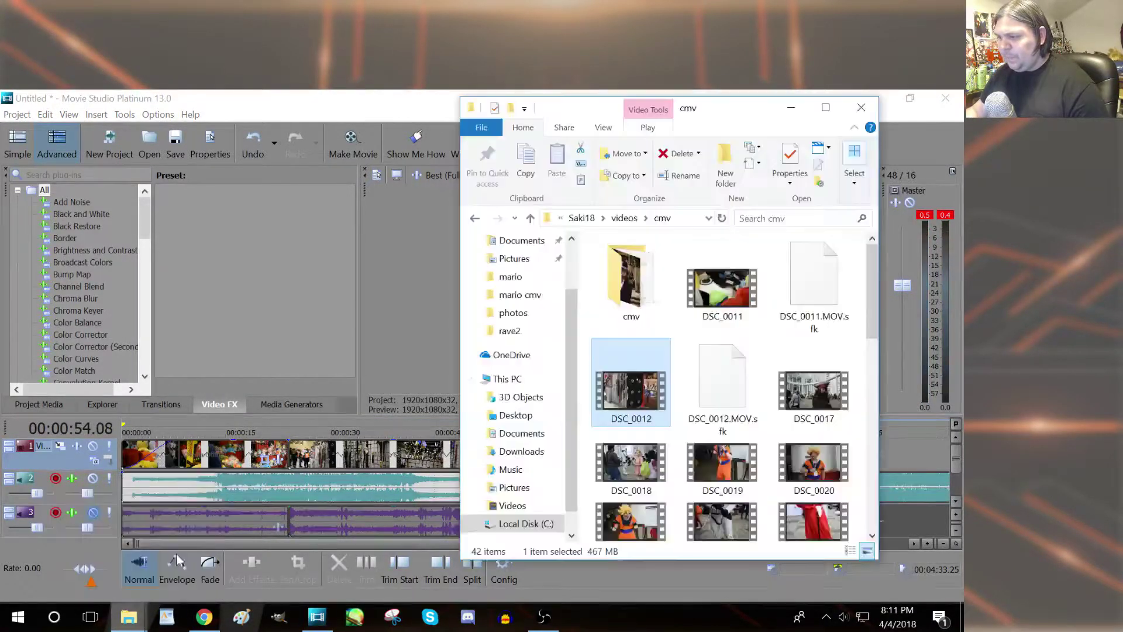
{"action": "left_click_drag", "start_coordinate": [610, 113], "coordinate": [165, 120]}
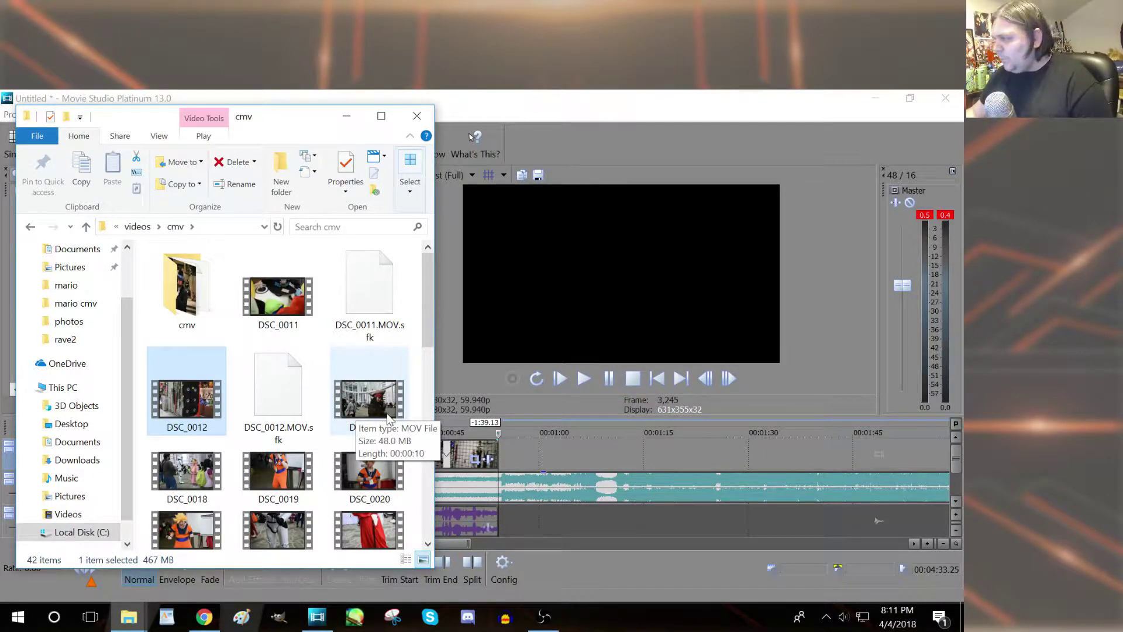
{"action": "scroll", "coordinate": [370, 421], "scroll_direction": "down", "scroll_amount": 2}
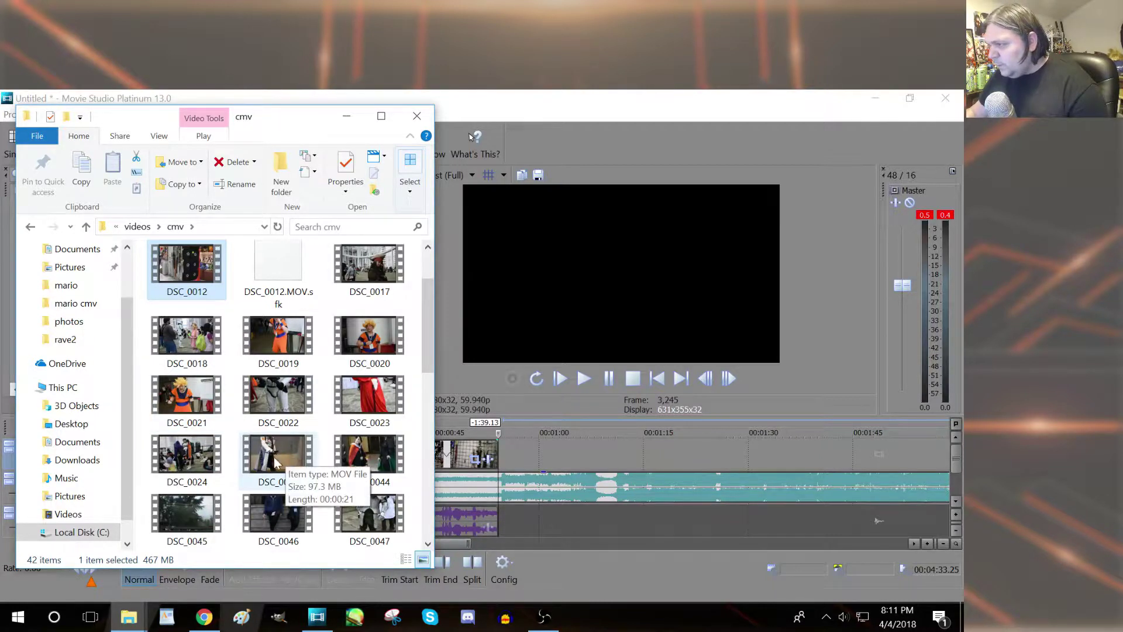
{"action": "scroll", "coordinate": [246, 458], "scroll_direction": "down", "scroll_amount": 5}
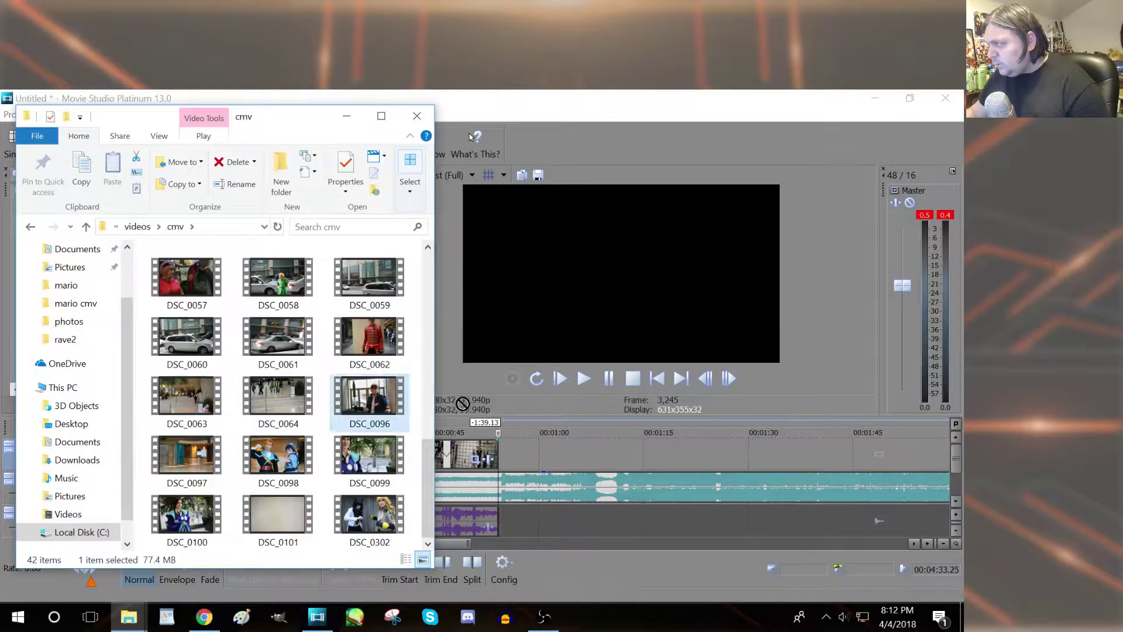
{"action": "left_click_drag", "start_coordinate": [516, 444], "coordinate": [516, 444]}
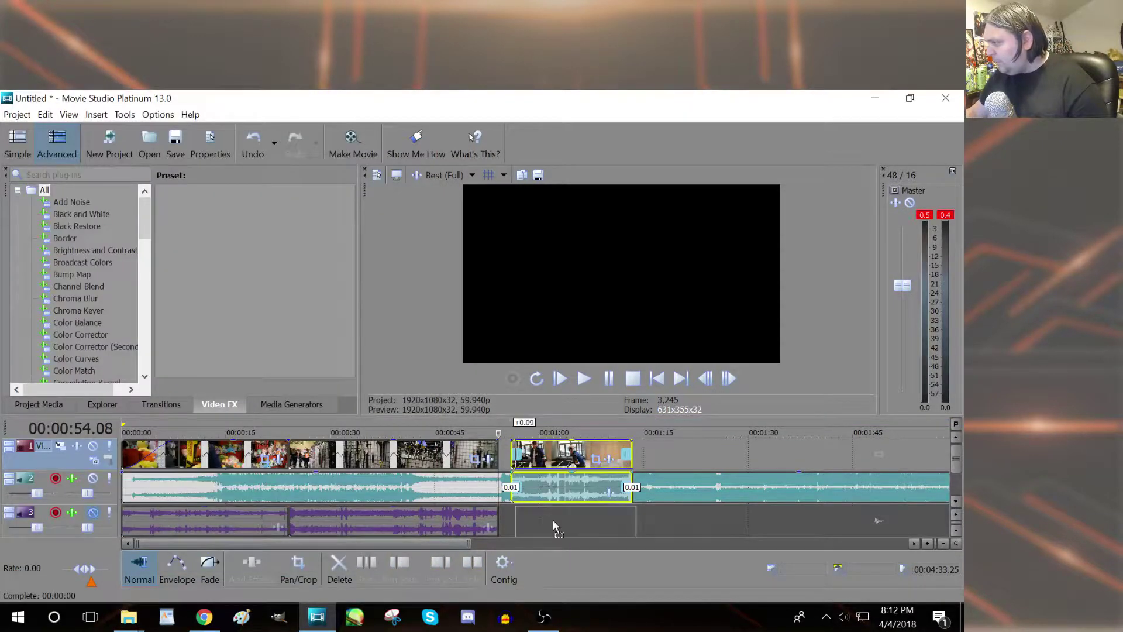
{"action": "left_click_drag", "start_coordinate": [553, 524], "coordinate": [553, 524]}
{"action": "left_click", "coordinate": [546, 454]}
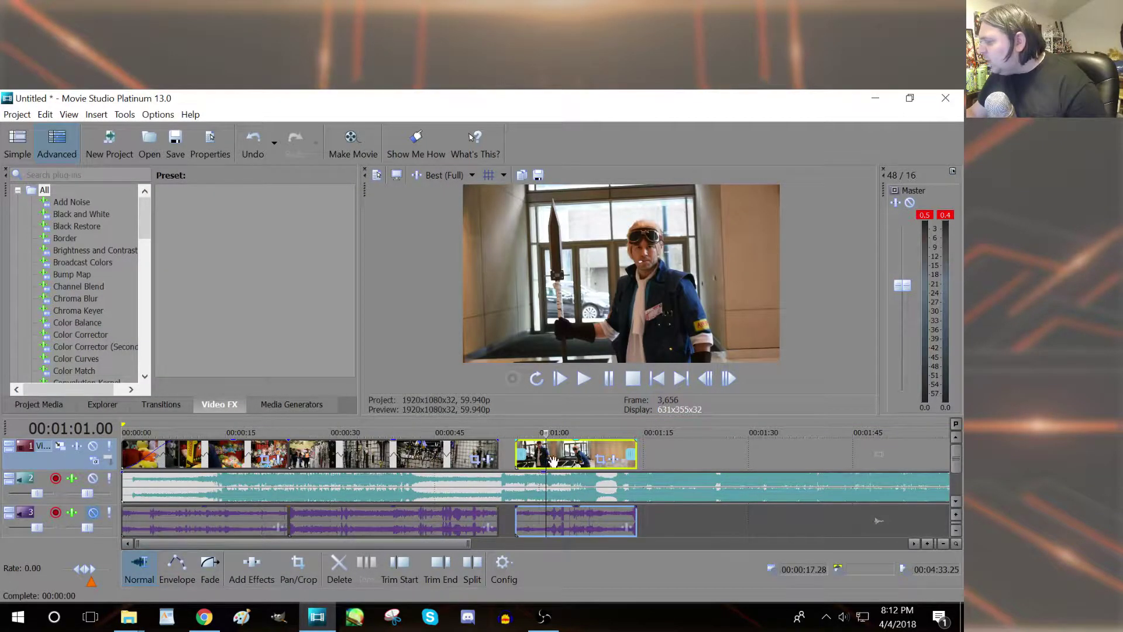
{"action": "left_click_drag", "start_coordinate": [559, 459], "coordinate": [541, 459]}
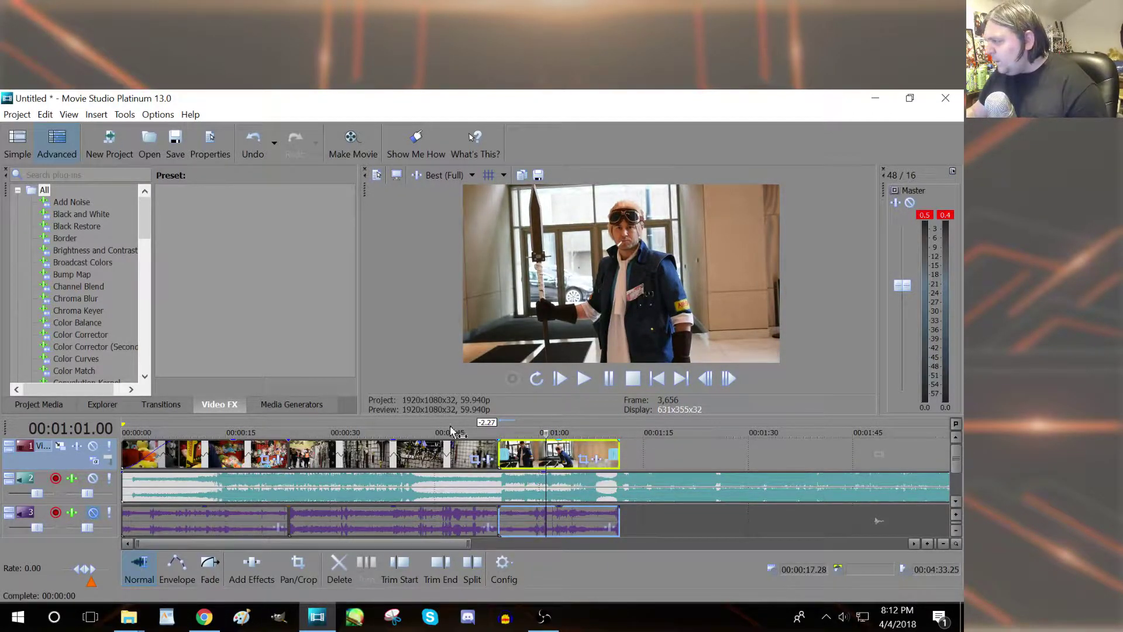
Step: Trim DSC_0096's start to a clip length of 00:00:10.33, move it back against the DSC_0012 segment, and play it
{"action": "left_click_drag", "start_coordinate": [481, 431], "coordinate": [539, 431]}
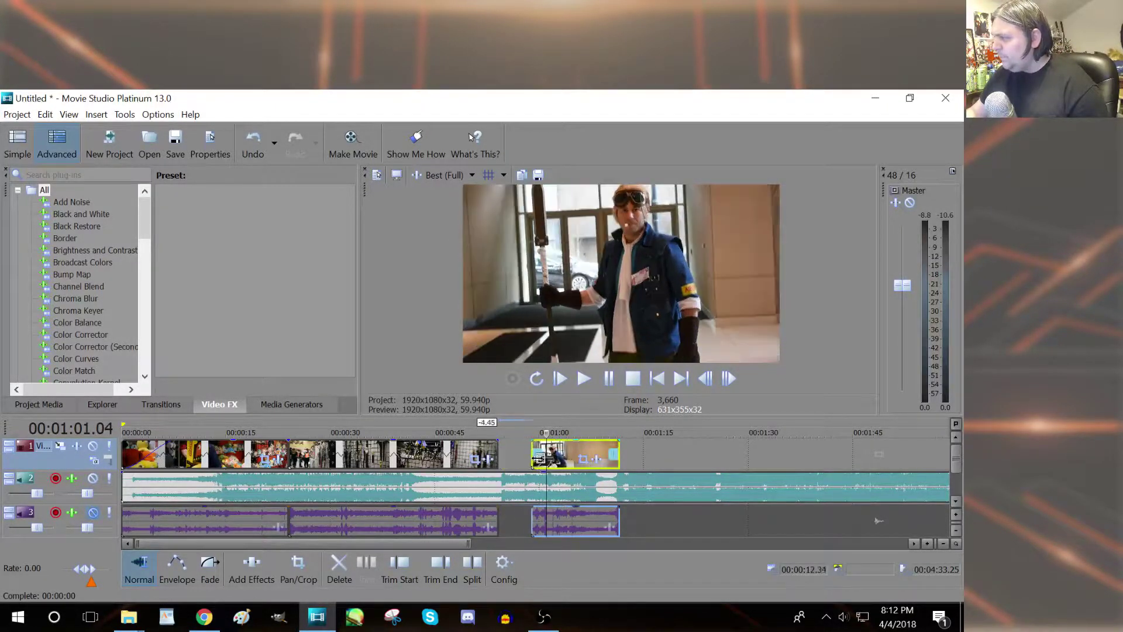
{"action": "left_click_drag", "start_coordinate": [570, 454], "coordinate": [529, 459]}
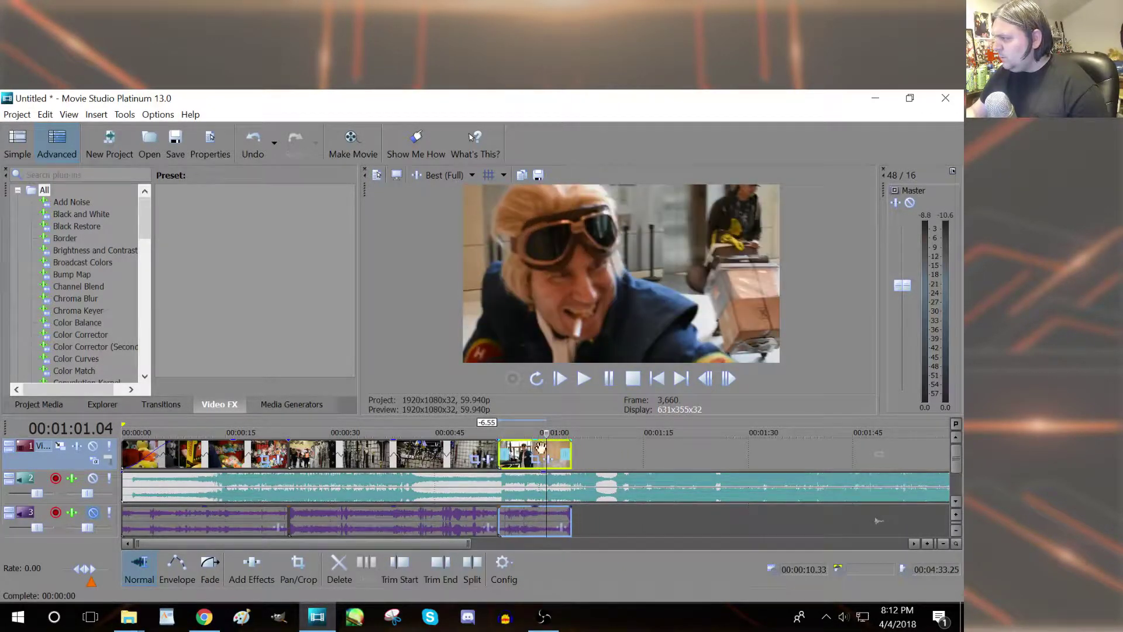
{"action": "left_click", "coordinate": [499, 432]}
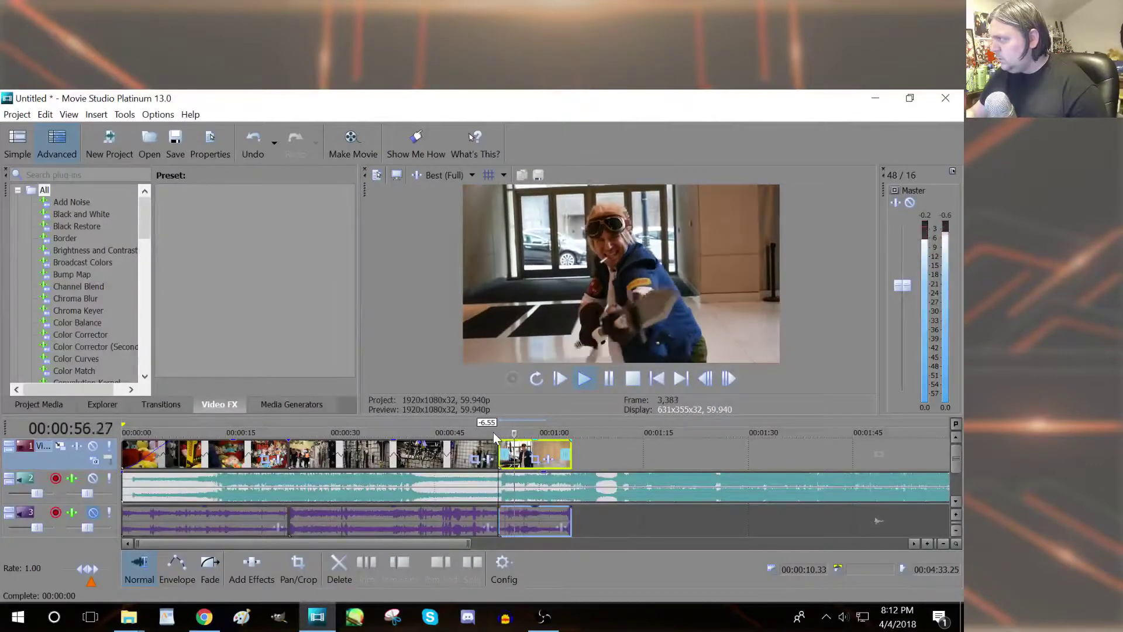
{"action": "key", "text": "space"}
Step: Split DSC_0096 at 00:00:56.05 and trim the first piece's end to a length of 00:00:01.06
{"action": "left_click_drag", "start_coordinate": [498, 432], "coordinate": [510, 432]}
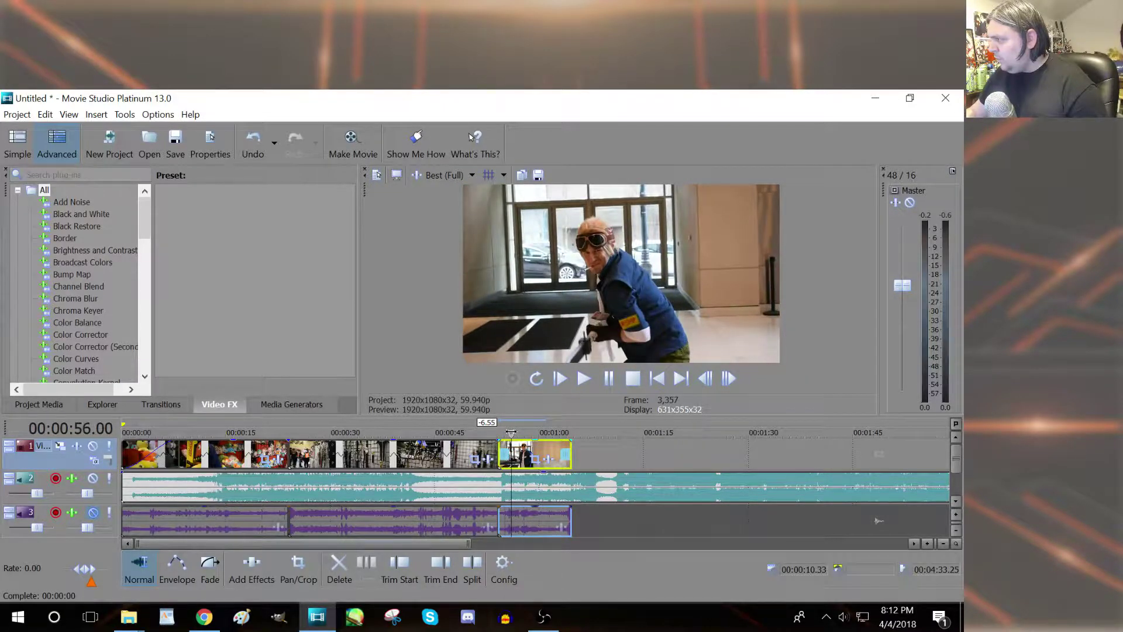
{"action": "left_click", "coordinate": [473, 571]}
{"action": "scroll", "coordinate": [522, 456], "scroll_direction": "up", "scroll_amount": 5}
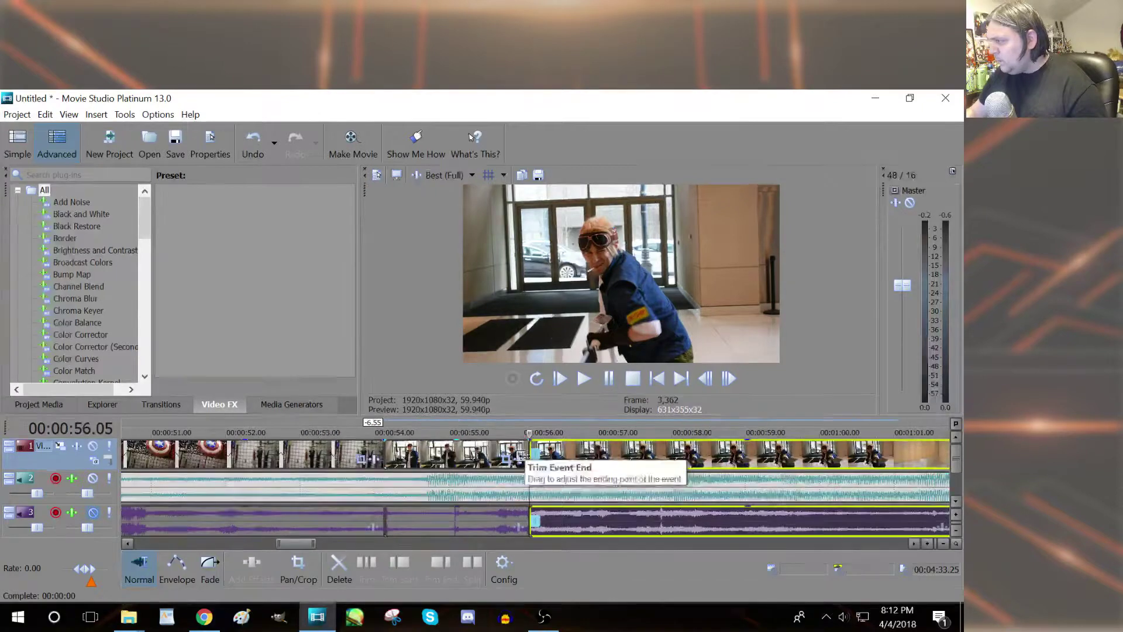
{"action": "left_click_drag", "start_coordinate": [522, 456], "coordinate": [463, 453]}
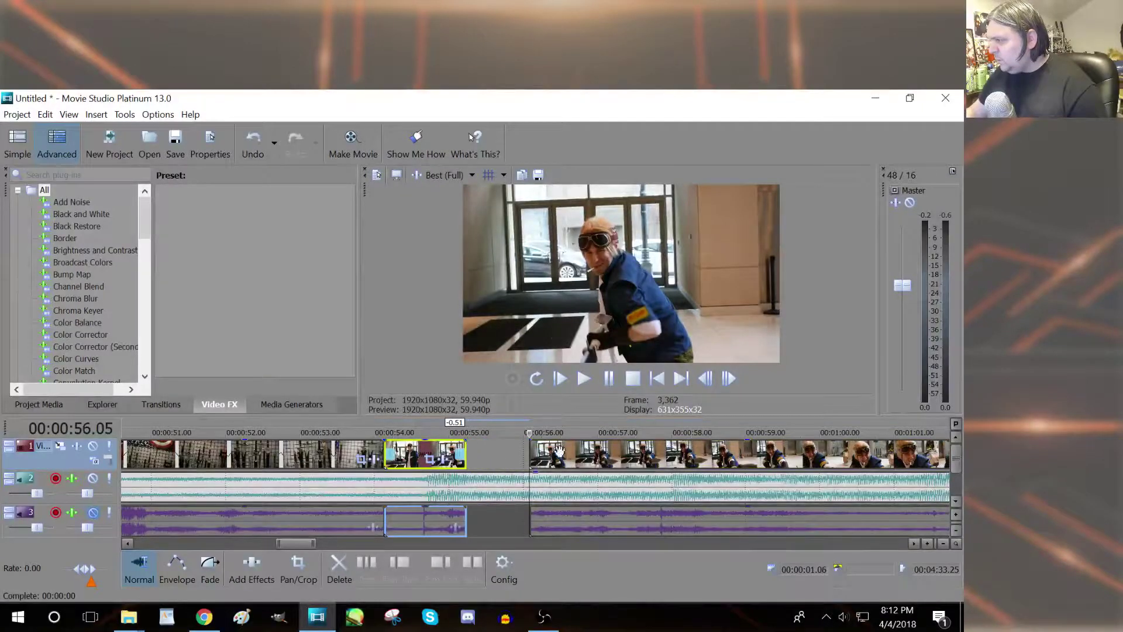
Step: Move the remaining DSC_0096 piece against the first, split it about 1.3 seconds in, and shift the rest 00:00:01.15 along the timeline
{"action": "left_click_drag", "start_coordinate": [558, 450], "coordinate": [538, 462]}
{"action": "left_click_drag", "start_coordinate": [475, 437], "coordinate": [658, 464]}
{"action": "left_click", "coordinate": [474, 569]}
{"action": "left_click", "coordinate": [594, 464]}
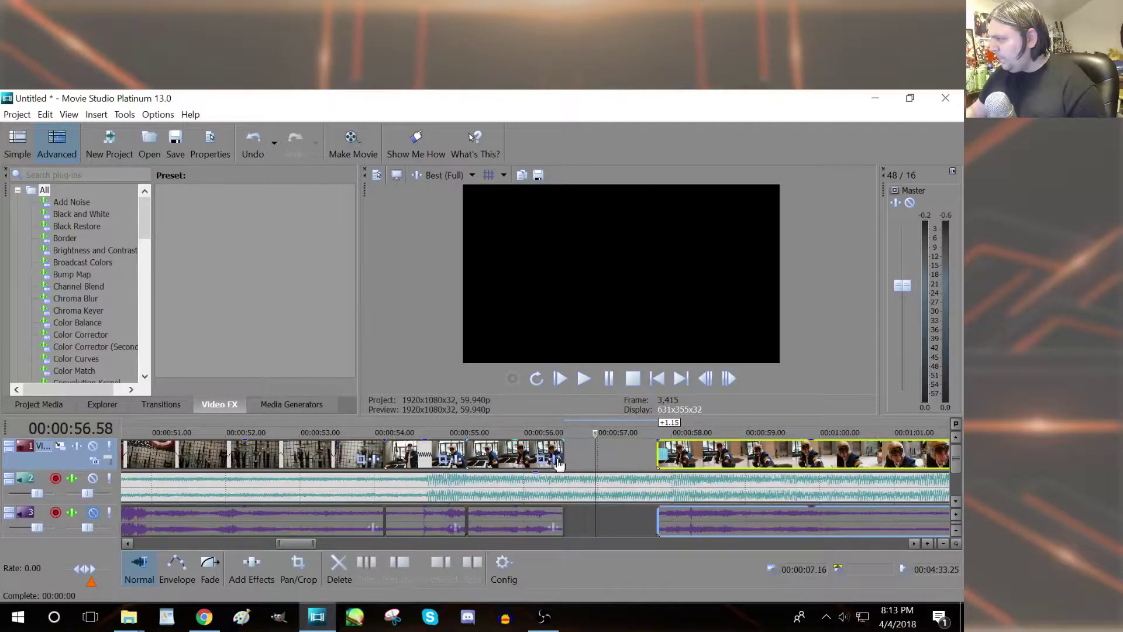
Step: Slow the second DSC_0096 piece by stretching its end to a length of 00:00:03.04, and play it against the song
{"action": "left_click_drag", "start_coordinate": [558, 463], "coordinate": [648, 457]}
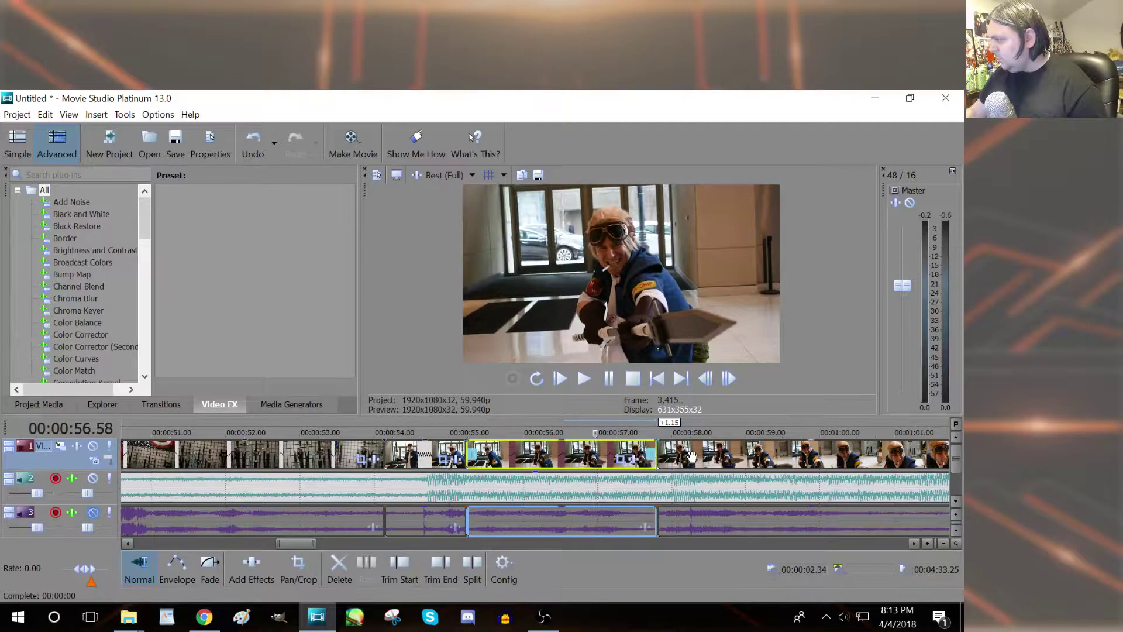
{"action": "left_click", "coordinate": [501, 439]}
{"action": "key", "text": "space"}
{"action": "key", "text": "space"}
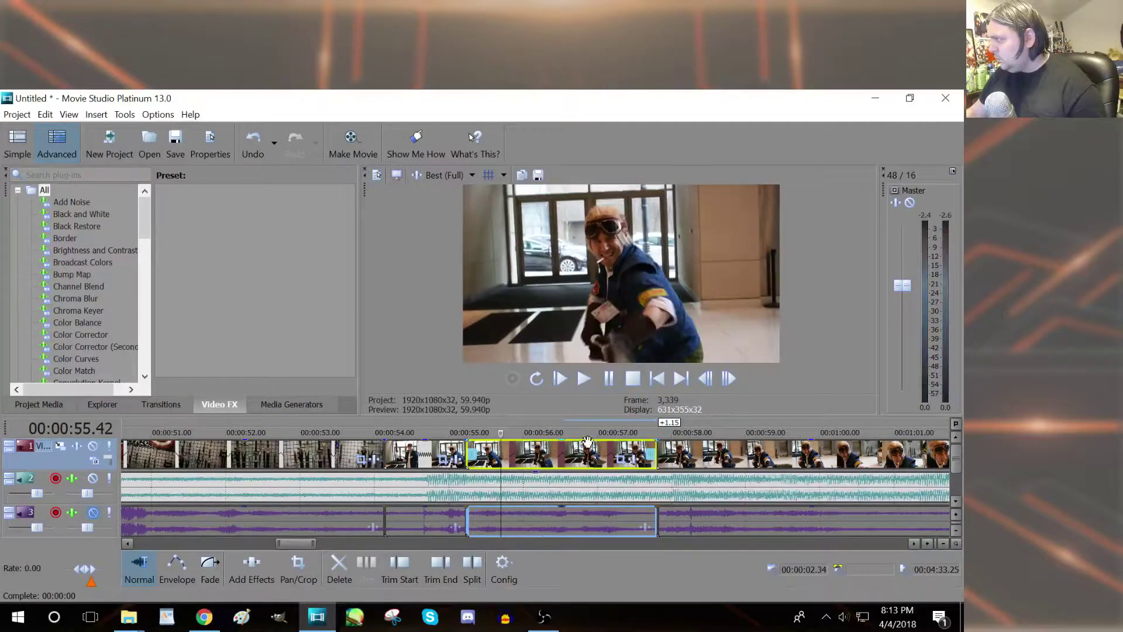
{"action": "left_click_drag", "start_coordinate": [658, 462], "coordinate": [692, 453]}
{"action": "key", "text": "space"}
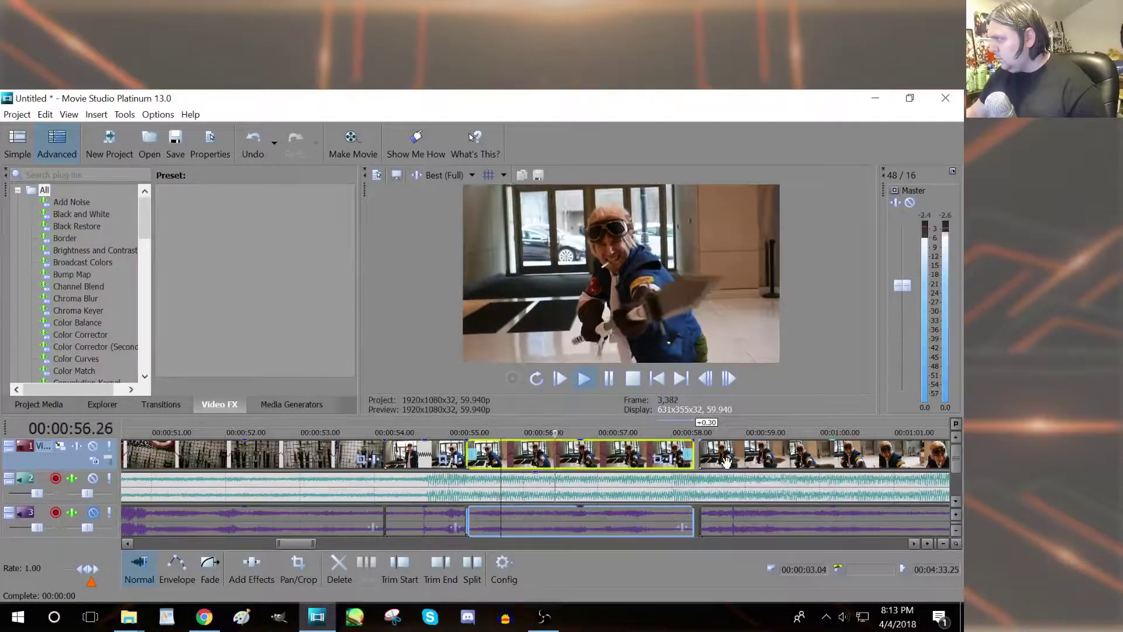
{"action": "key", "text": "space"}
Step: Move the third DSC_0096 piece back against the second and split it at 00:01:01.35 and 00:01:02.42
{"action": "left_click", "coordinate": [760, 459]}
{"action": "scroll", "coordinate": [760, 459], "scroll_direction": "down", "scroll_amount": 2}
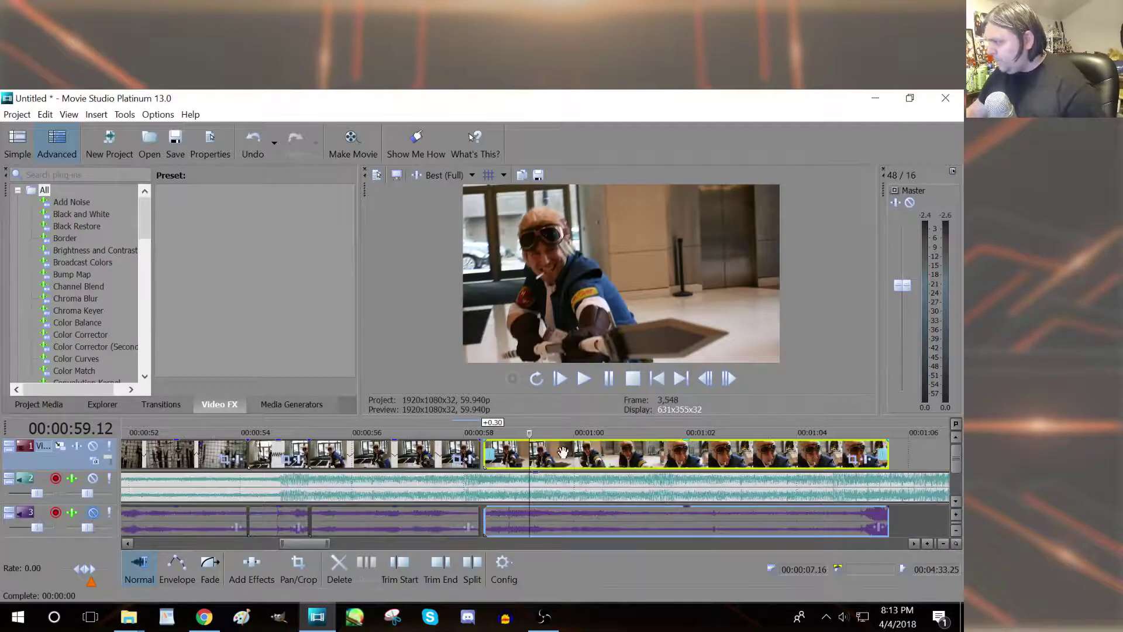
{"action": "left_click_drag", "start_coordinate": [563, 452], "coordinate": [662, 431]}
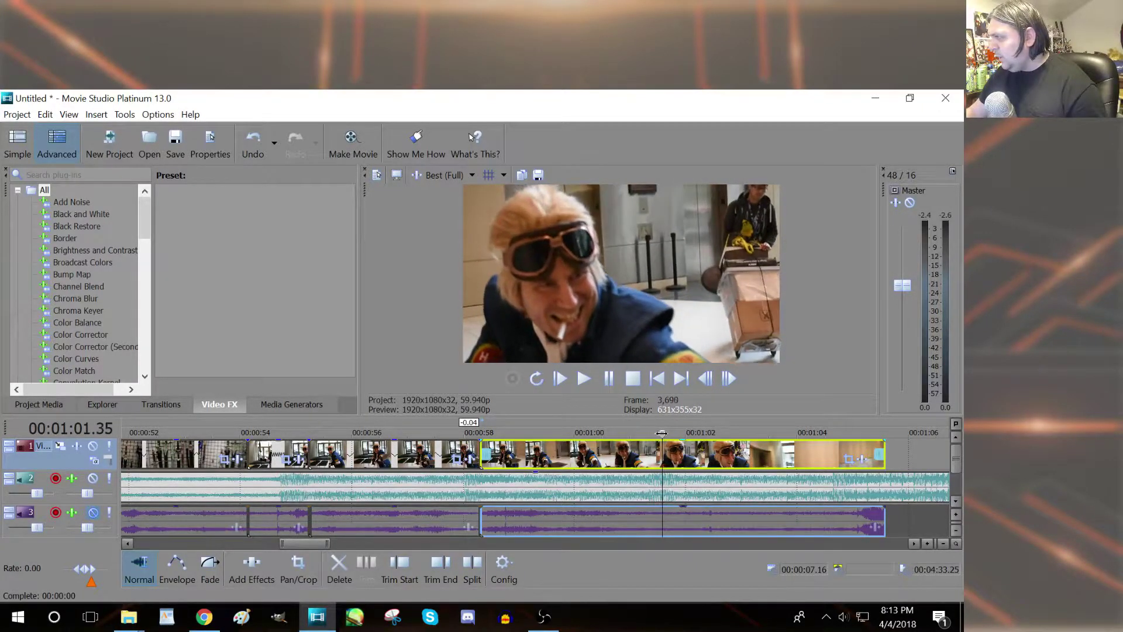
{"action": "left_click", "coordinate": [474, 570]}
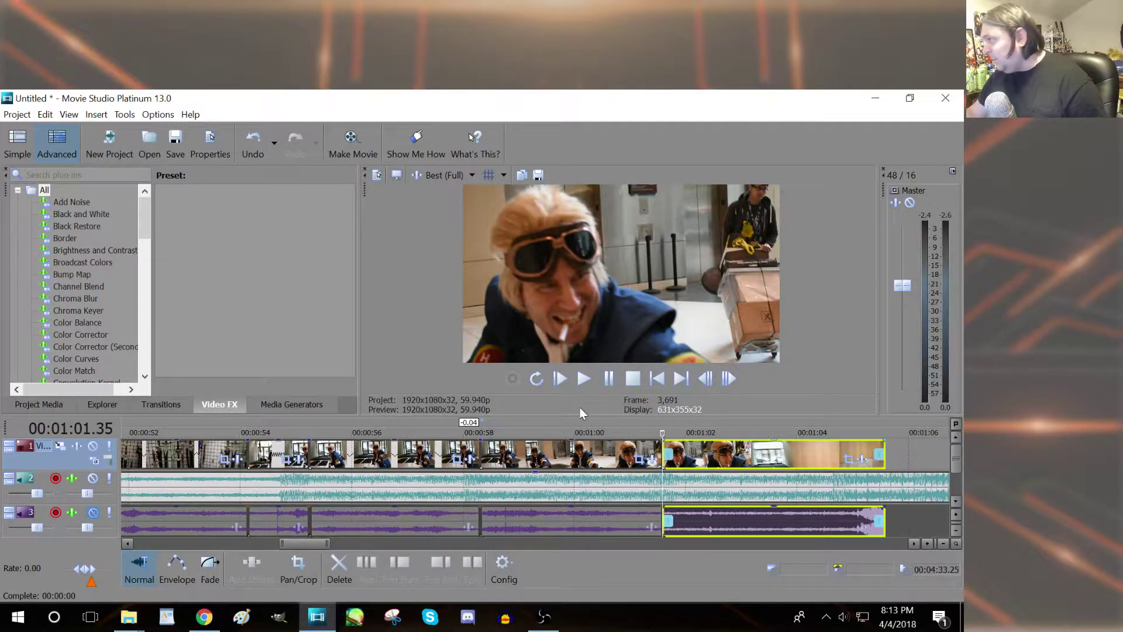
{"action": "left_click_drag", "start_coordinate": [662, 432], "coordinate": [731, 431]}
{"action": "left_click_drag", "start_coordinate": [729, 432], "coordinate": [856, 458]}
{"action": "left_click", "coordinate": [473, 573]}
Step: Slow the fourth DSC_0096 piece by stretching it to a length of 00:00:02.22, with the last piece moved directly against its end
{"action": "left_click_drag", "start_coordinate": [720, 453], "coordinate": [770, 456]}
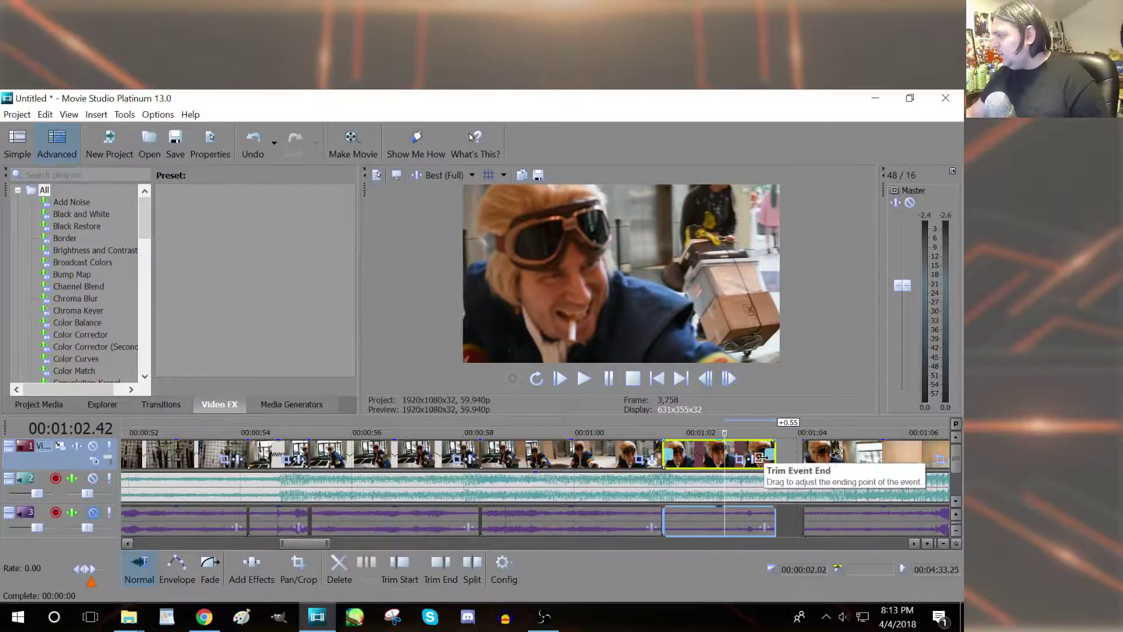
{"action": "left_click_drag", "start_coordinate": [859, 456], "coordinate": [835, 455]}
{"action": "scroll", "coordinate": [620, 462], "scroll_direction": "right", "scroll_amount": 4}
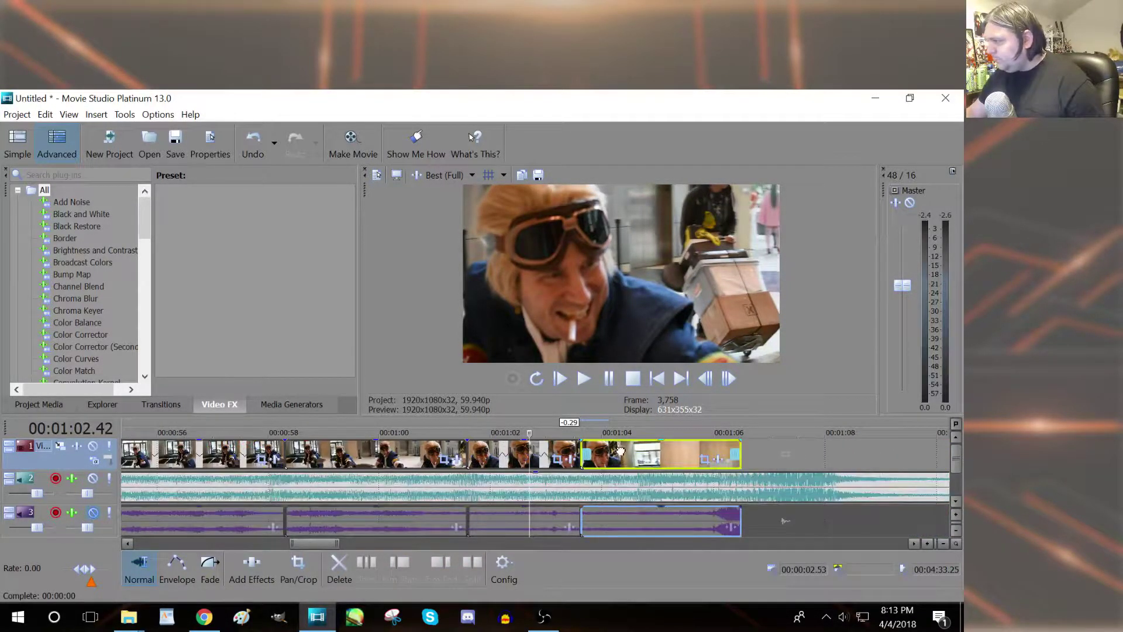
{"action": "left_click_drag", "start_coordinate": [620, 450], "coordinate": [650, 453]}
{"action": "left_click_drag", "start_coordinate": [576, 451], "coordinate": [598, 454]}
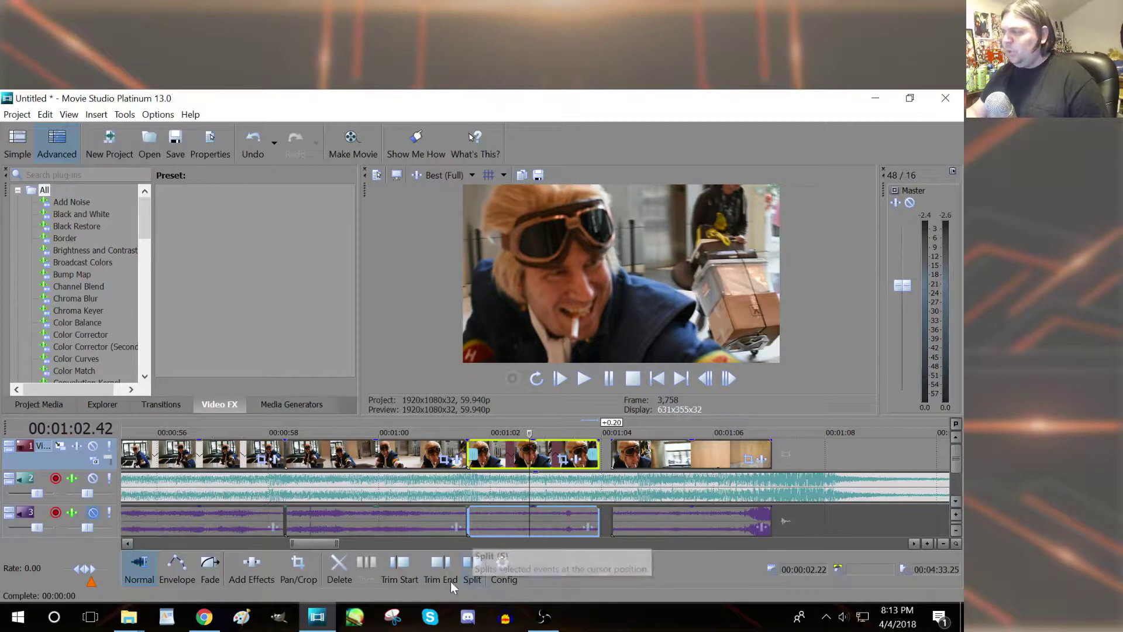
{"action": "left_click", "coordinate": [658, 453]}
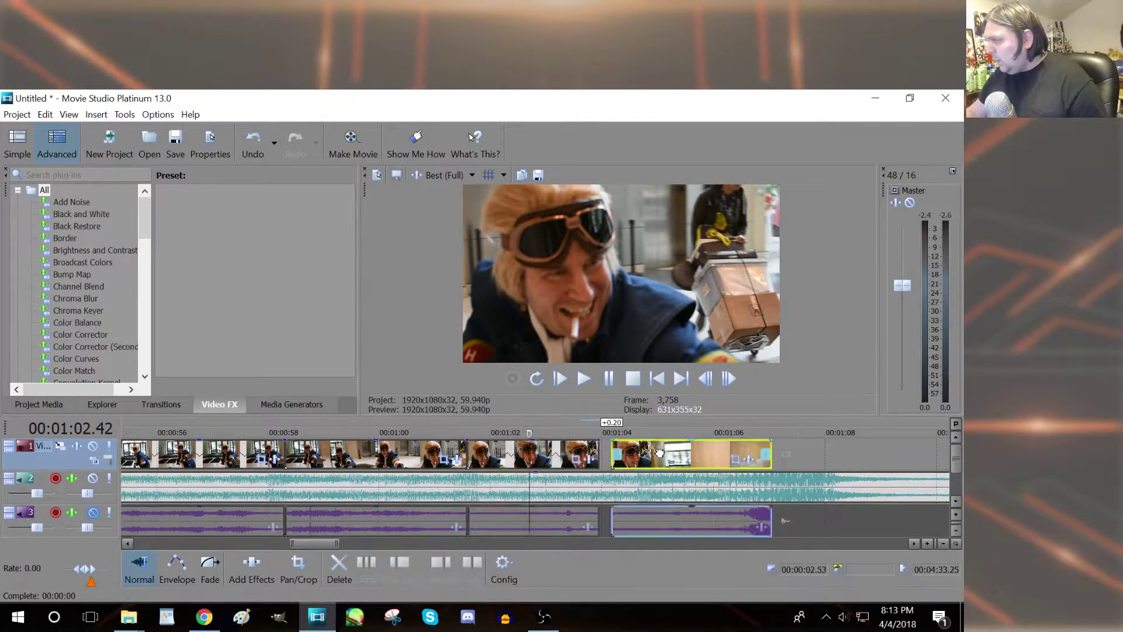
{"action": "mouse_move", "coordinate": [665, 453]}
{"action": "left_mouse_down"}
{"action": "mouse_move", "coordinate": [655, 459]}
{"action": "mouse_move", "coordinate": [678, 434]}
{"action": "mouse_move", "coordinate": [613, 434]}
{"action": "mouse_move", "coordinate": [663, 433]}
{"action": "left_mouse_up"}
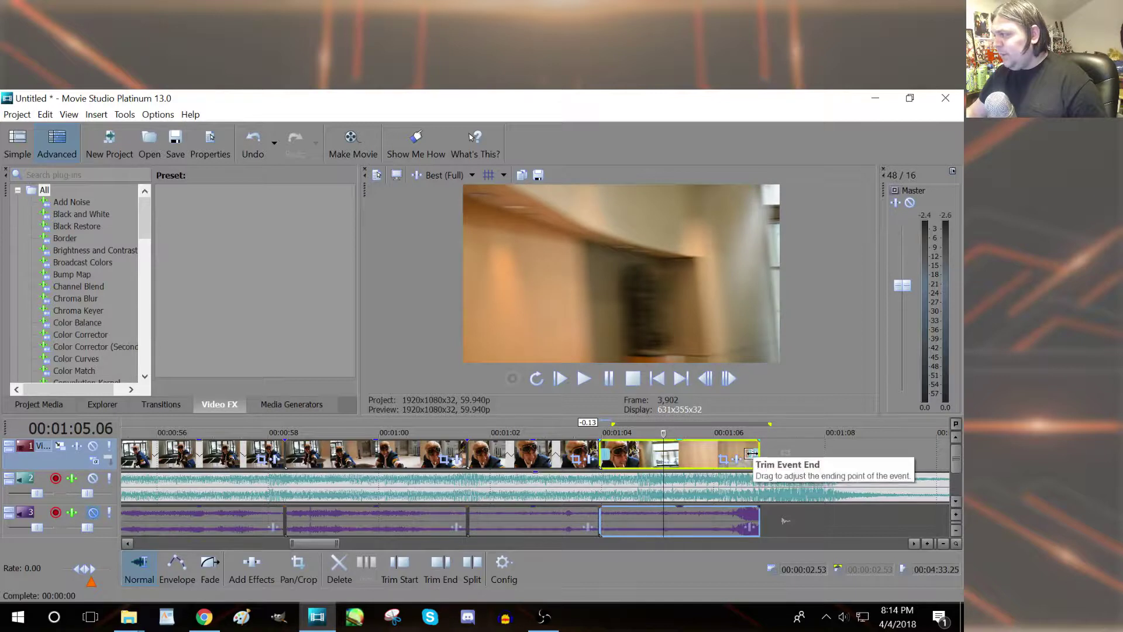
Step: Trim the last DSC_0096 piece's end at 00:01:05.06, and speed it up by compressing it to a length of 00:00:00.17
{"action": "left_click_drag", "start_coordinate": [751, 453], "coordinate": [682, 458]}
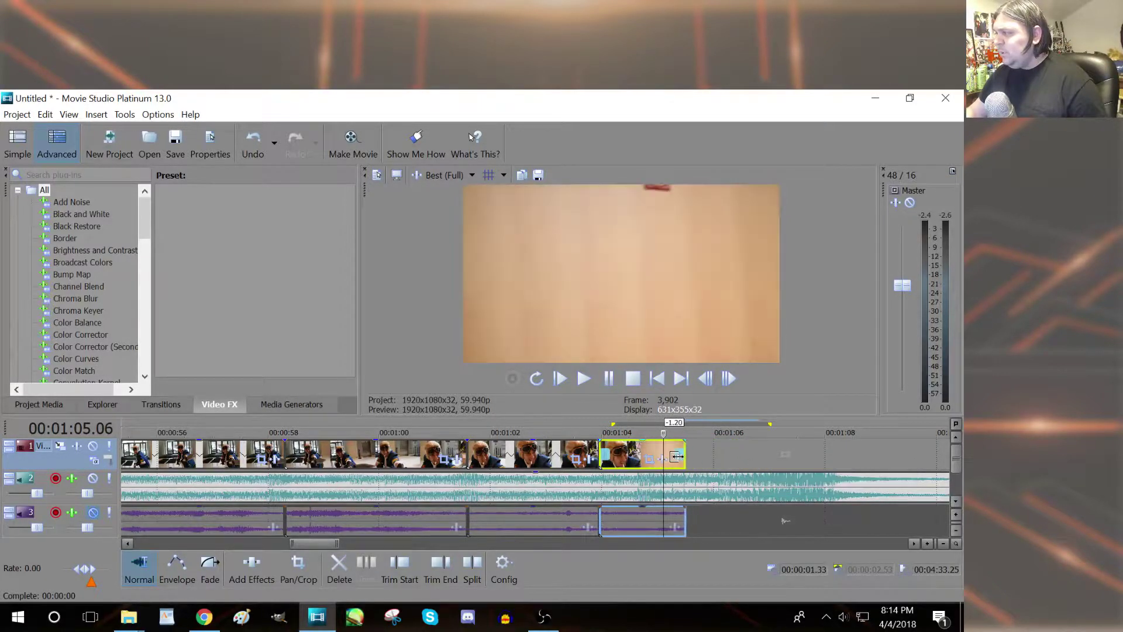
{"action": "key", "text": "ctrl+z"}
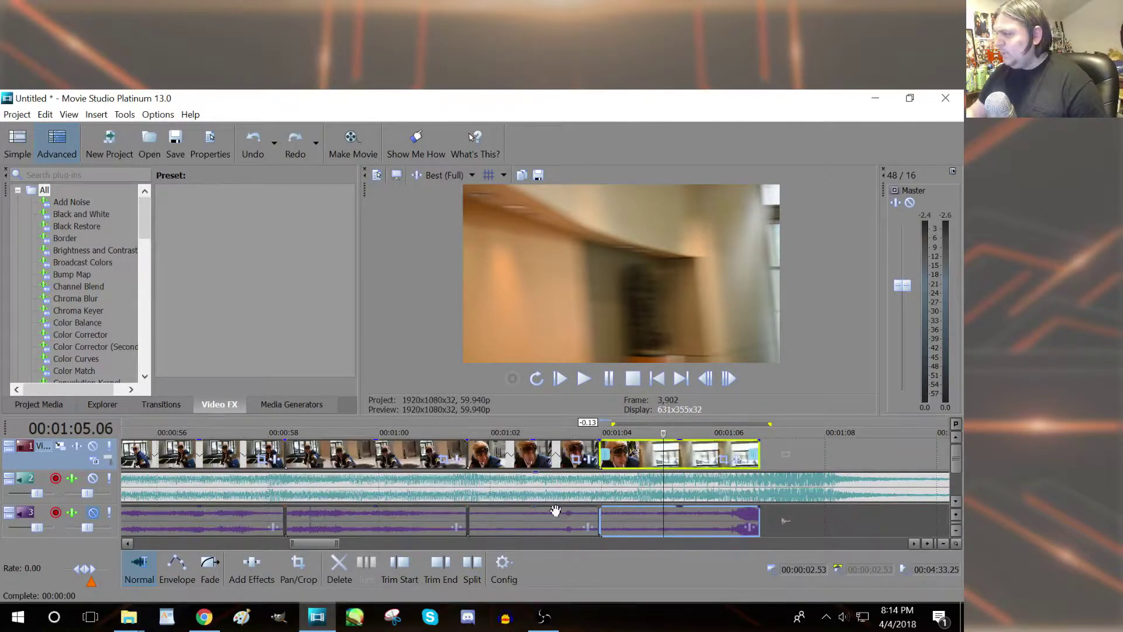
{"action": "left_click", "coordinate": [439, 570]}
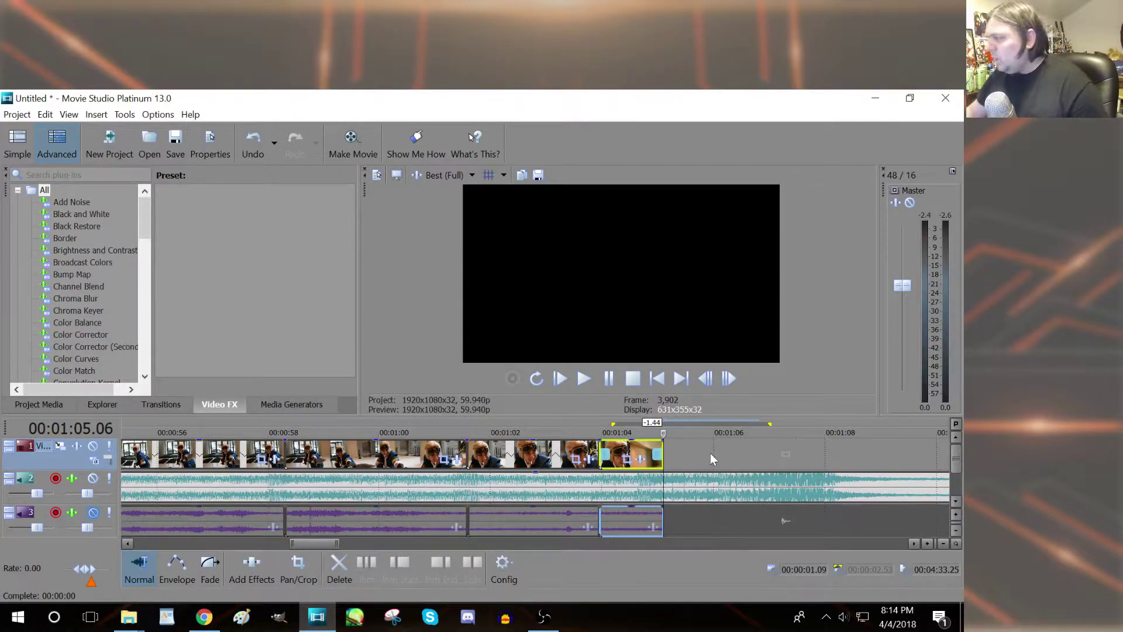
{"action": "left_click", "coordinate": [614, 449]}
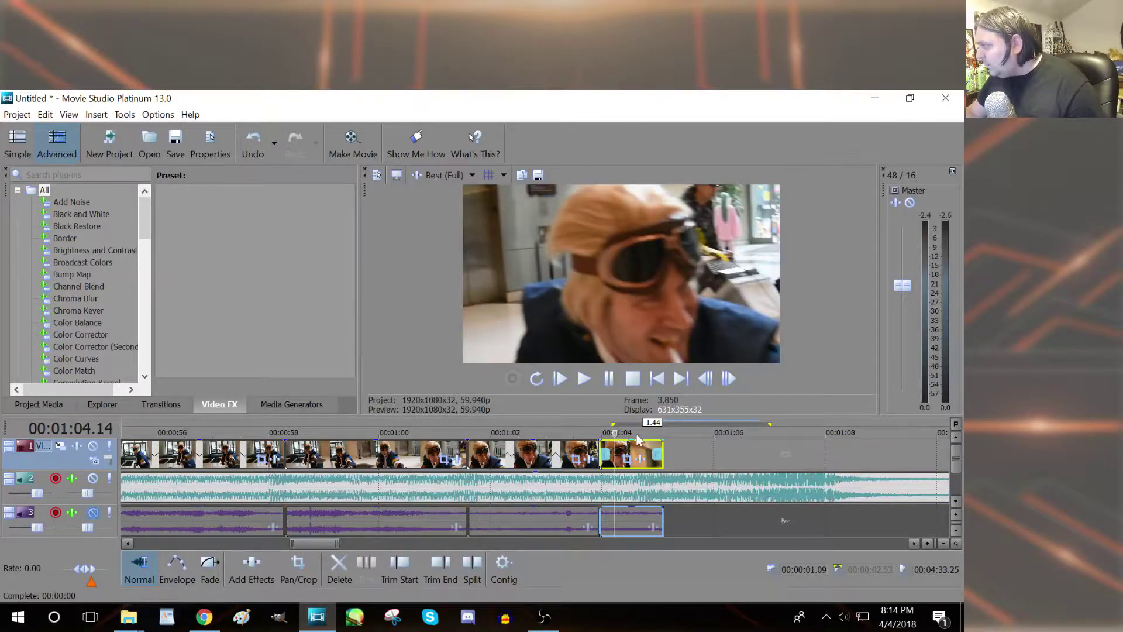
{"action": "scroll", "coordinate": [631, 440], "scroll_direction": "up", "scroll_amount": 4}
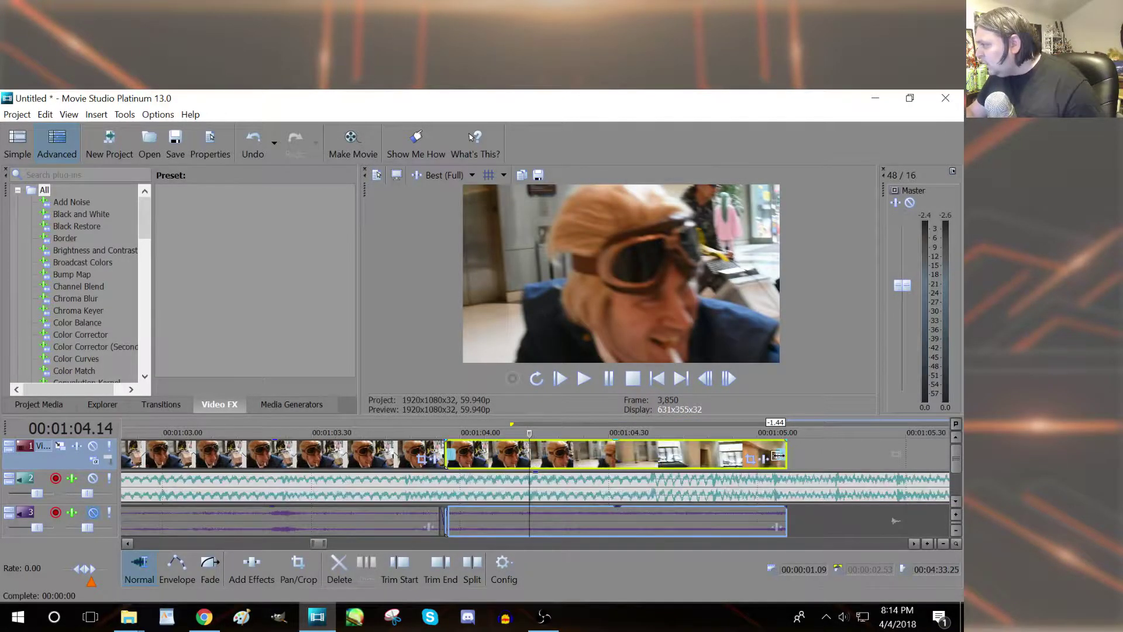
{"action": "left_click_drag", "start_coordinate": [776, 454], "coordinate": [541, 464]}
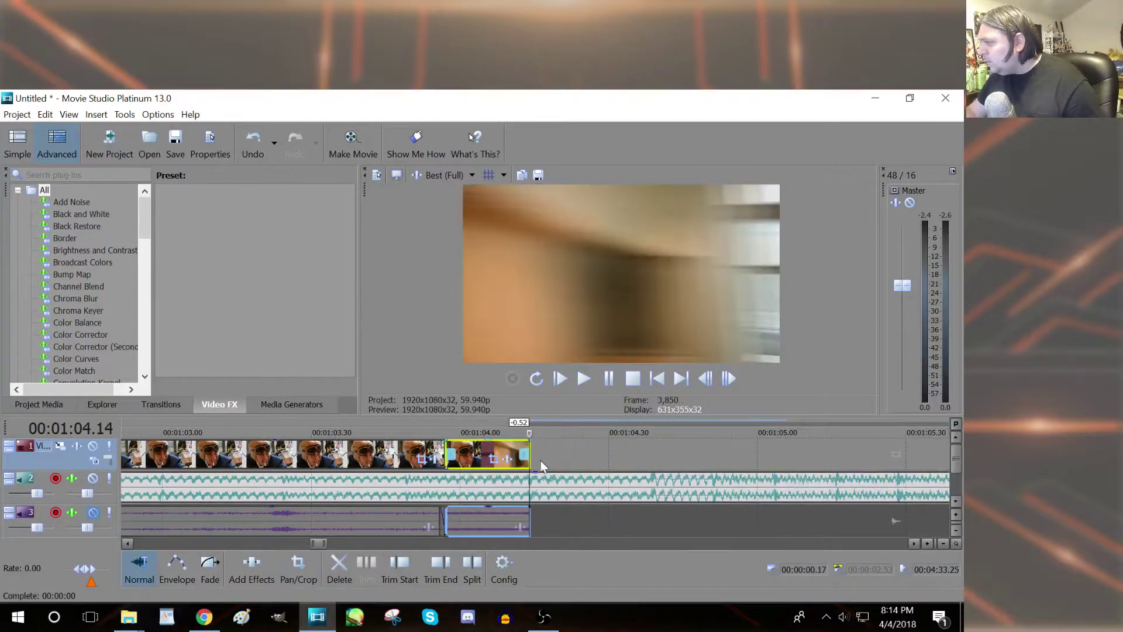
Step: Play the edited sequence from about 00:00:50 to check the clip timing against the song, and check the system volume
{"action": "scroll", "coordinate": [542, 462], "scroll_direction": "down", "scroll_amount": 6}
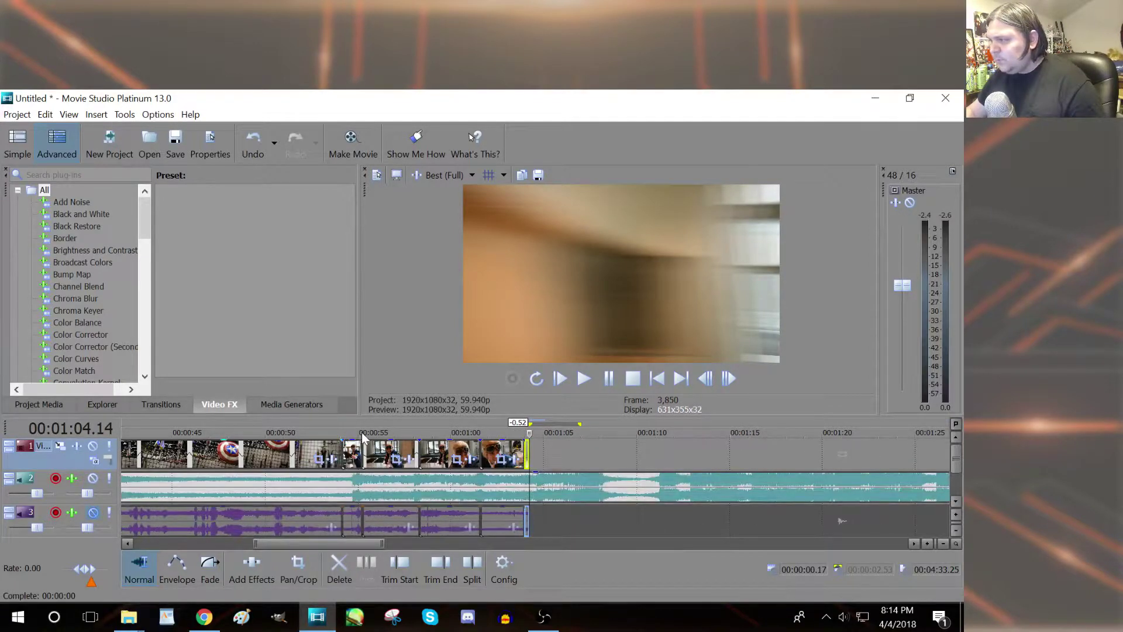
{"action": "left_click", "coordinate": [372, 433]}
{"action": "key", "text": "space"}
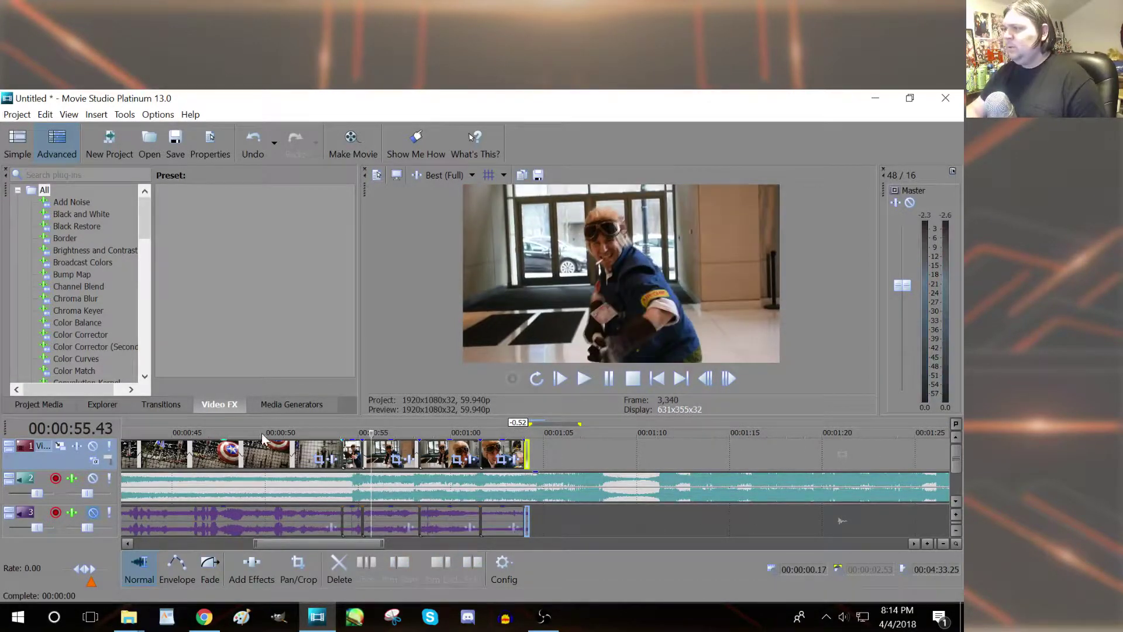
{"action": "left_click", "coordinate": [262, 433]}
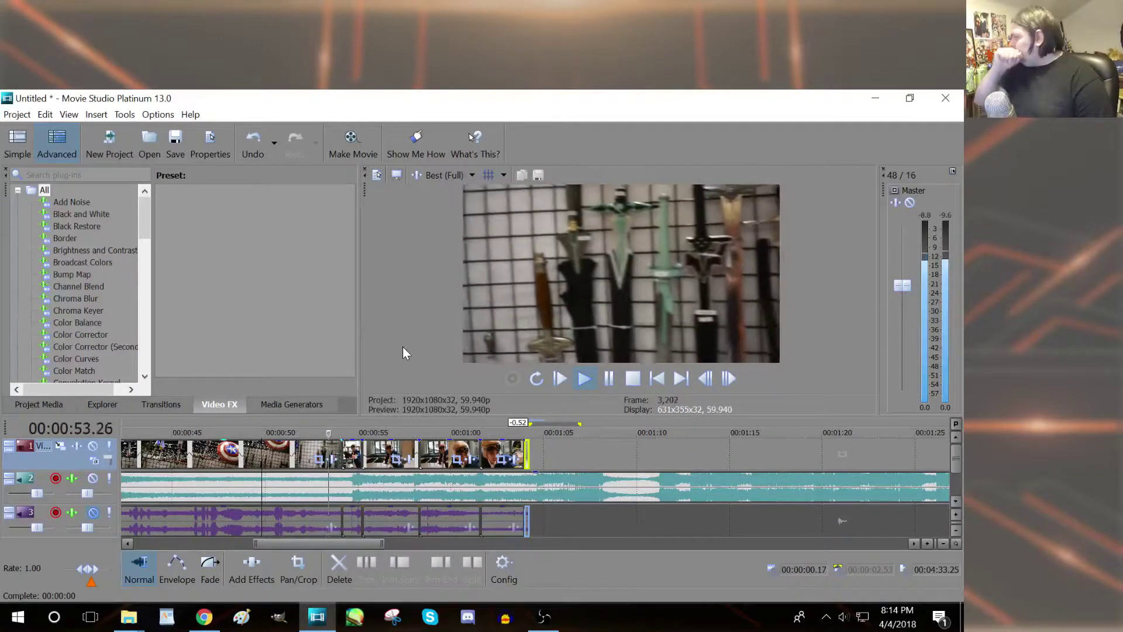
{"action": "key", "text": "space"}
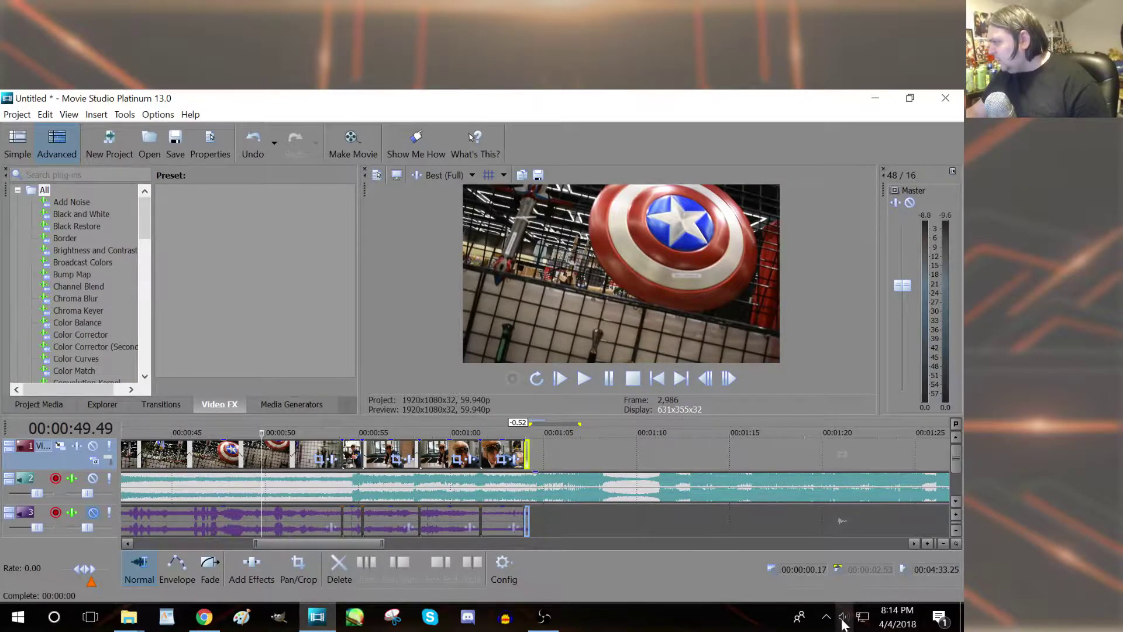
{"action": "left_click", "coordinate": [843, 618]}
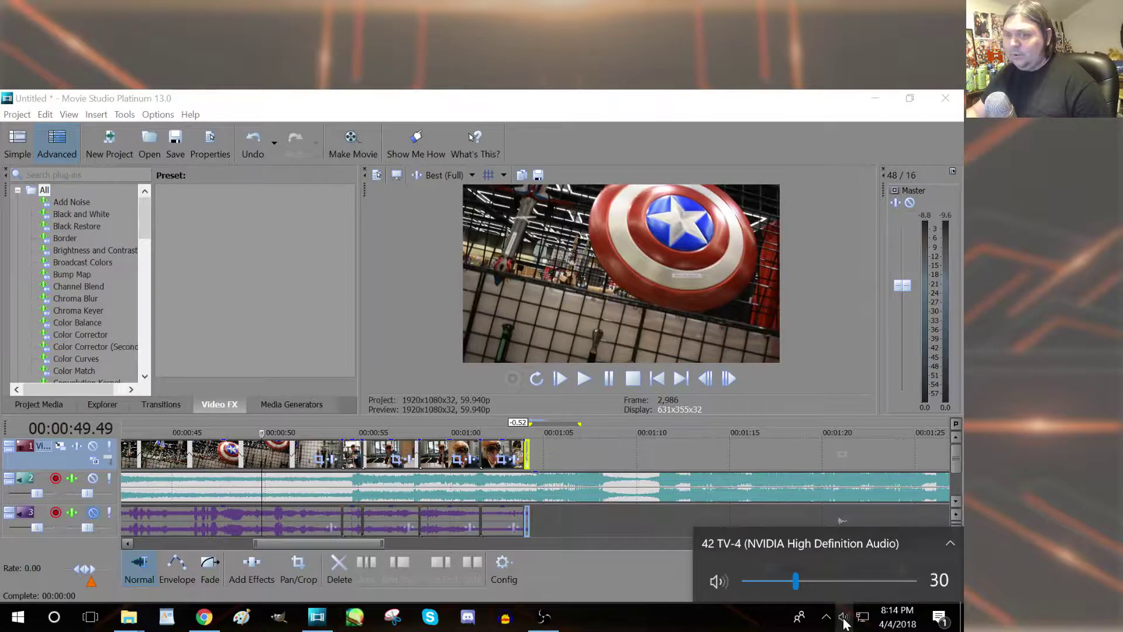
{"action": "left_click", "coordinate": [432, 351]}
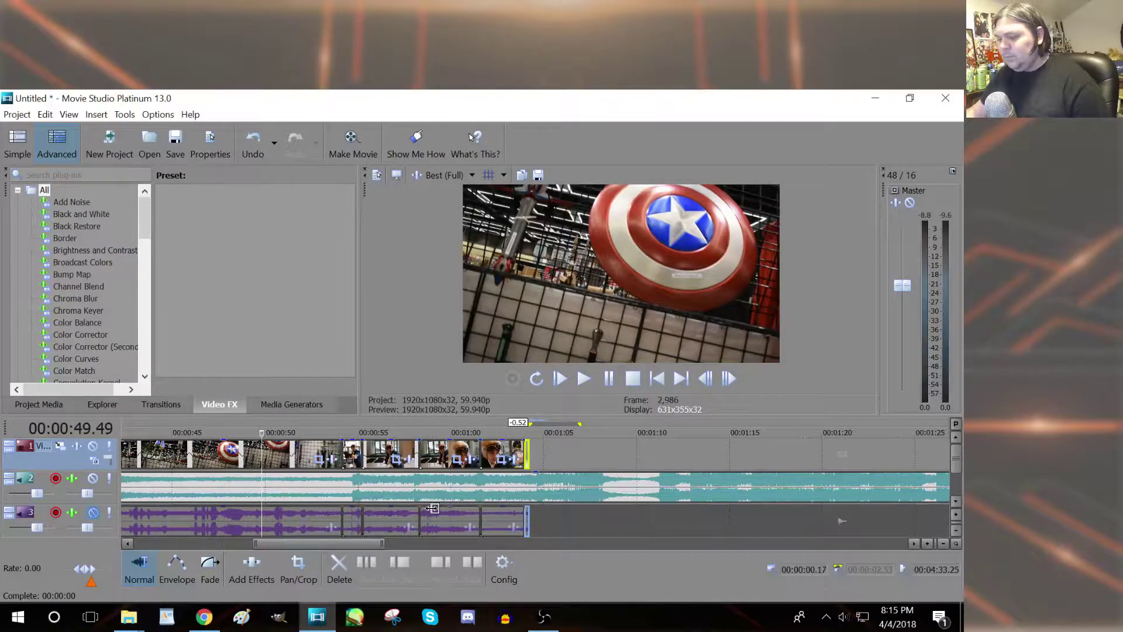
{"action": "key", "text": "space"}
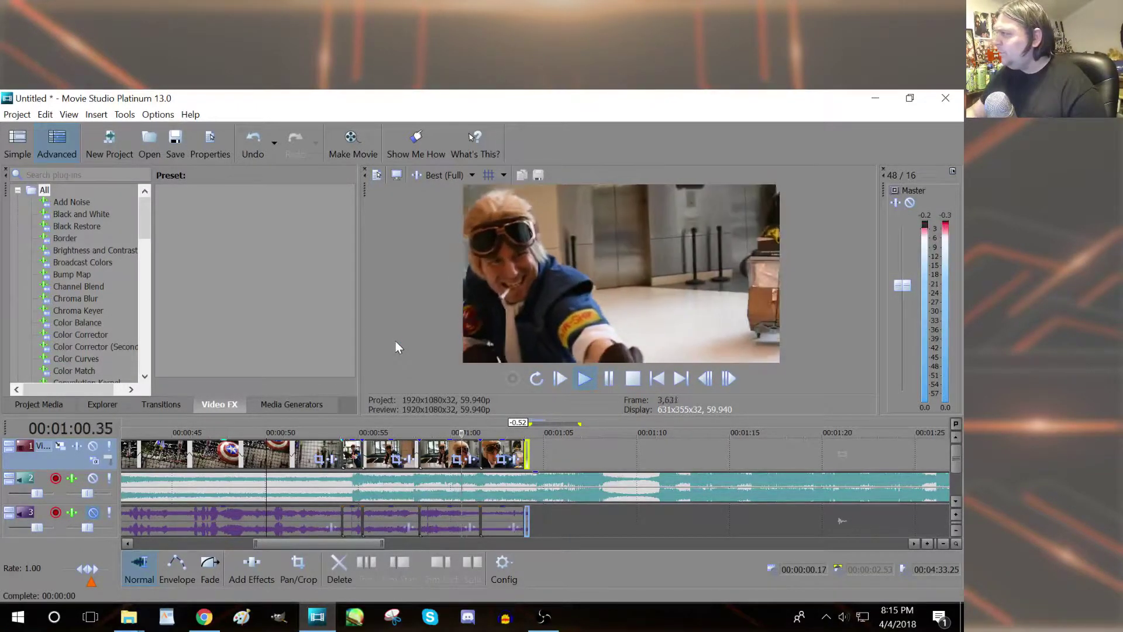
{"action": "key", "text": "space"}
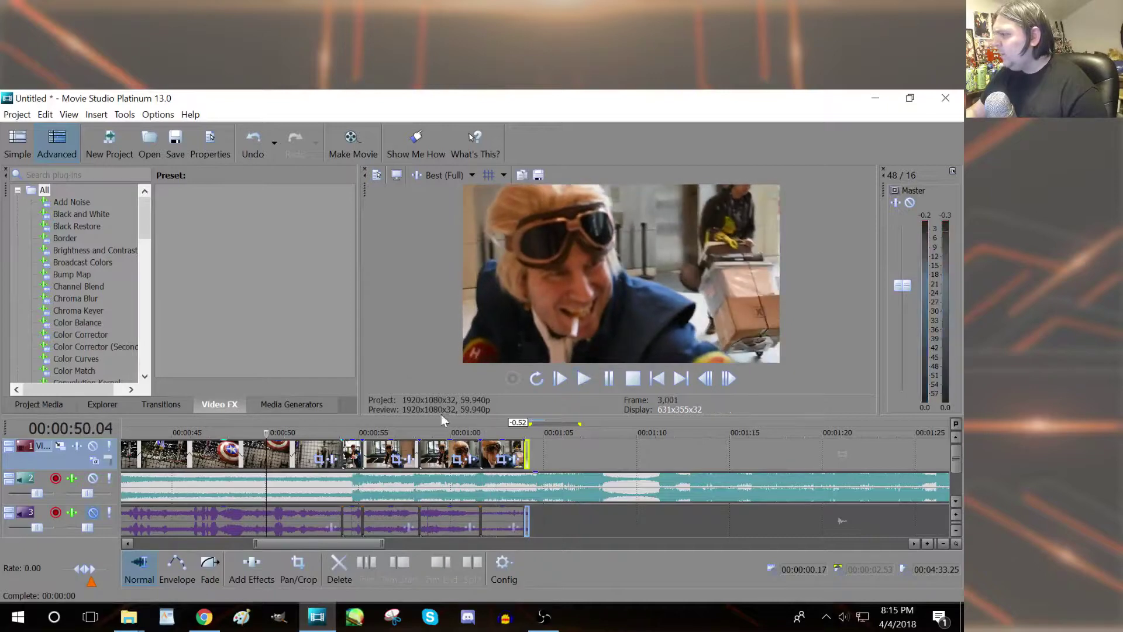
Step: Speed up the third DSC_0096 piece by compressing it about 00:00:01.28, and move the two following pieces back against it
{"action": "left_click", "coordinate": [439, 433]}
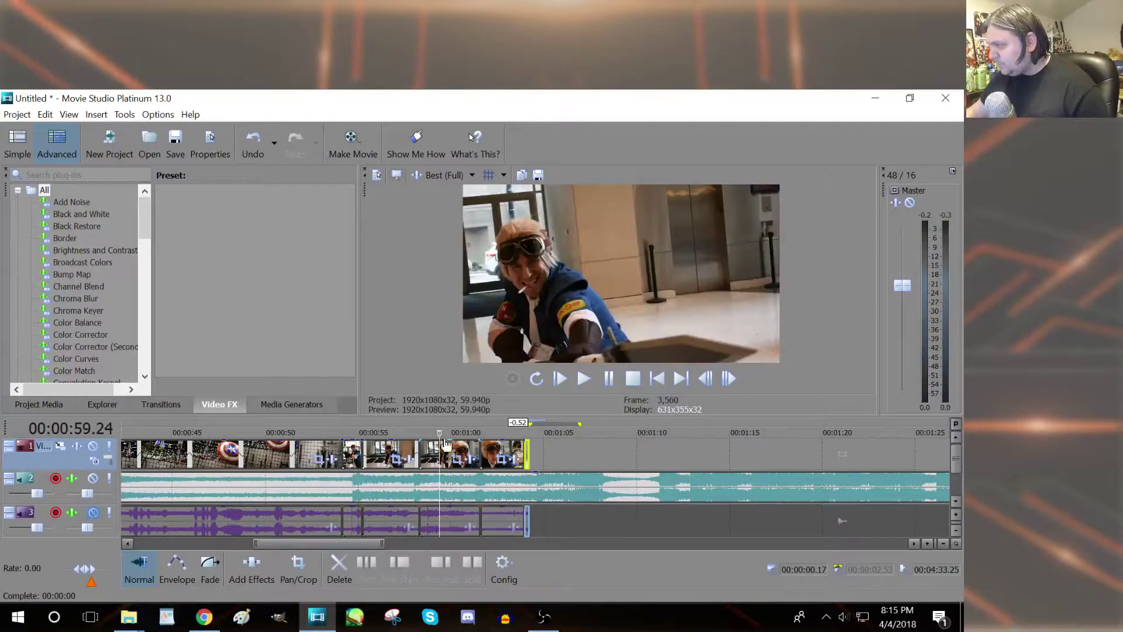
{"action": "mouse_move", "coordinate": [442, 433]}
{"action": "left_mouse_down"}
{"action": "mouse_move", "coordinate": [454, 433]}
{"action": "mouse_move", "coordinate": [444, 433]}
{"action": "left_mouse_up"}
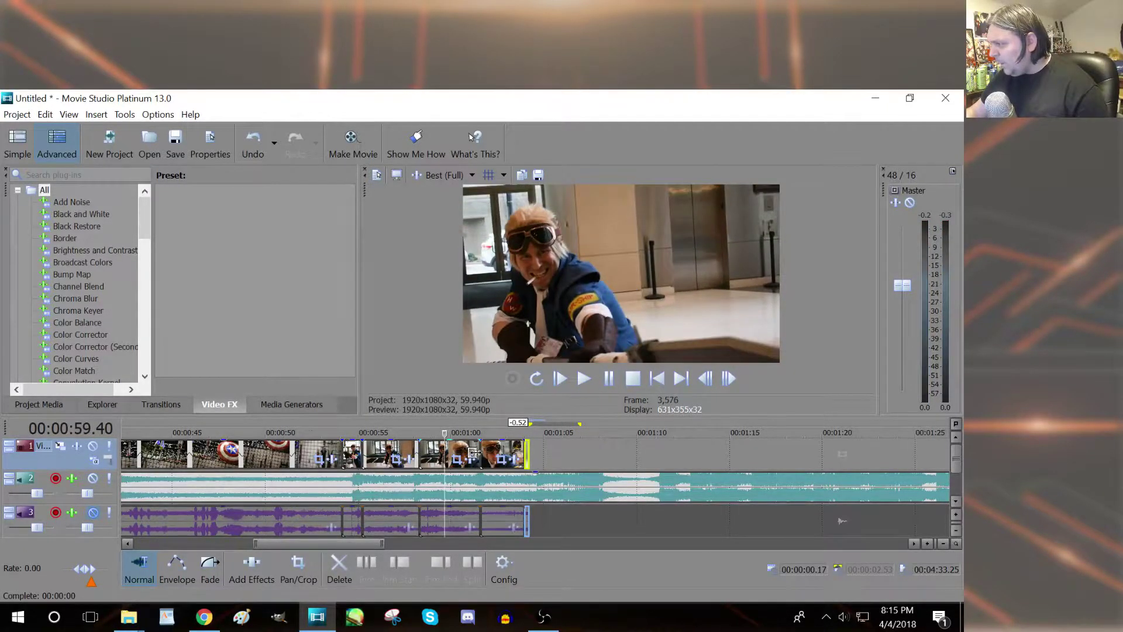
{"action": "scroll", "coordinate": [474, 451], "scroll_direction": "up", "scroll_amount": 2}
{"action": "left_click_drag", "start_coordinate": [670, 457], "coordinate": [562, 450]}
{"action": "left_click_drag", "start_coordinate": [713, 453], "coordinate": [627, 455]}
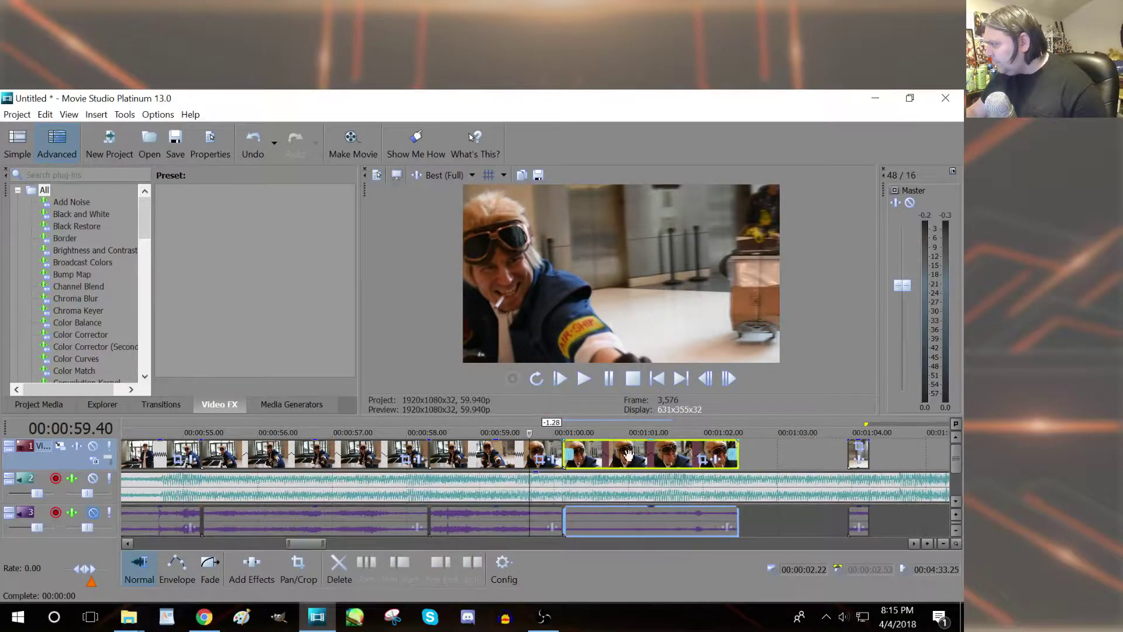
{"action": "left_click_drag", "start_coordinate": [856, 452], "coordinate": [755, 453]}
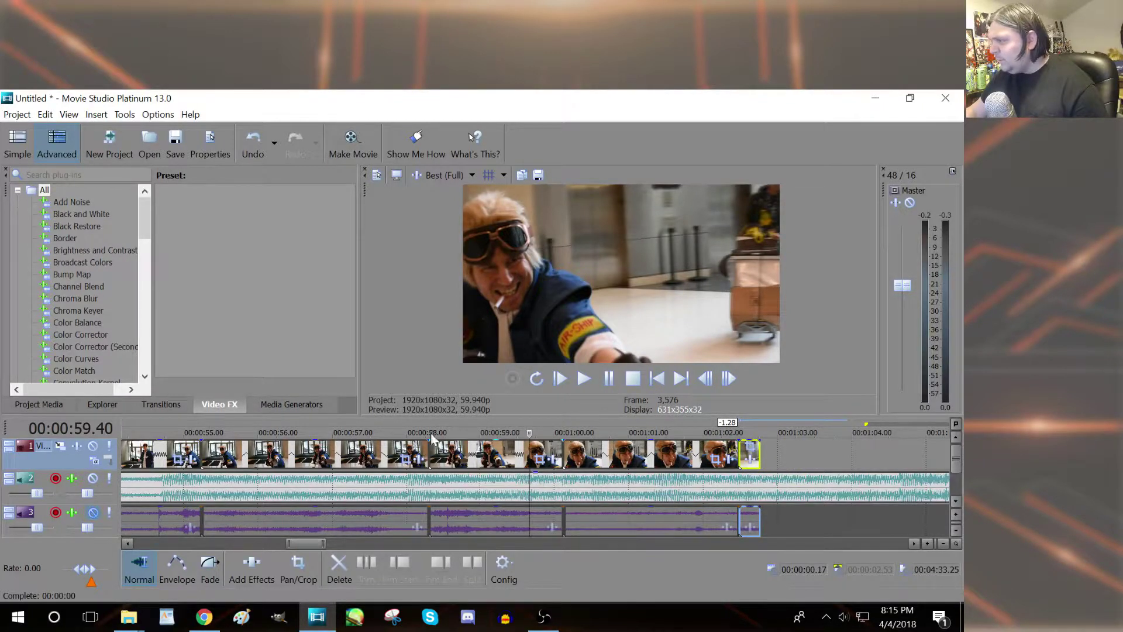
Step: Play the retimed section, then compress the third DSC_0096 piece by another 00:00:00.19 and move the following pieces back
{"action": "left_click", "coordinate": [403, 436]}
{"action": "key", "text": "space"}
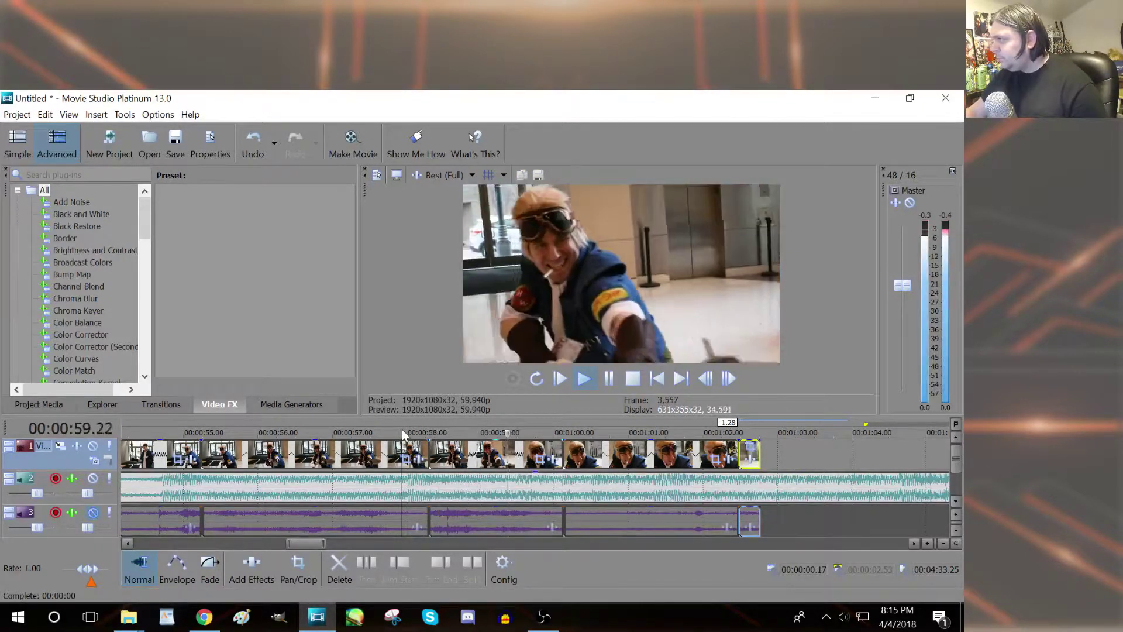
{"action": "key", "text": "space"}
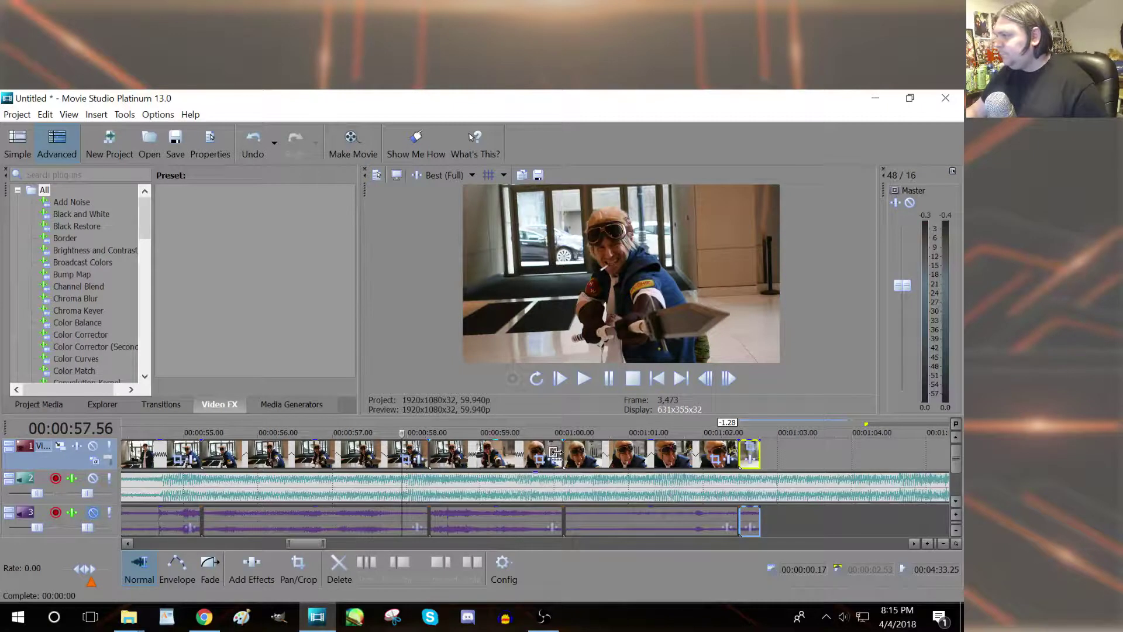
{"action": "left_click_drag", "start_coordinate": [558, 454], "coordinate": [533, 454]}
{"action": "left_click_drag", "start_coordinate": [612, 457], "coordinate": [588, 458]}
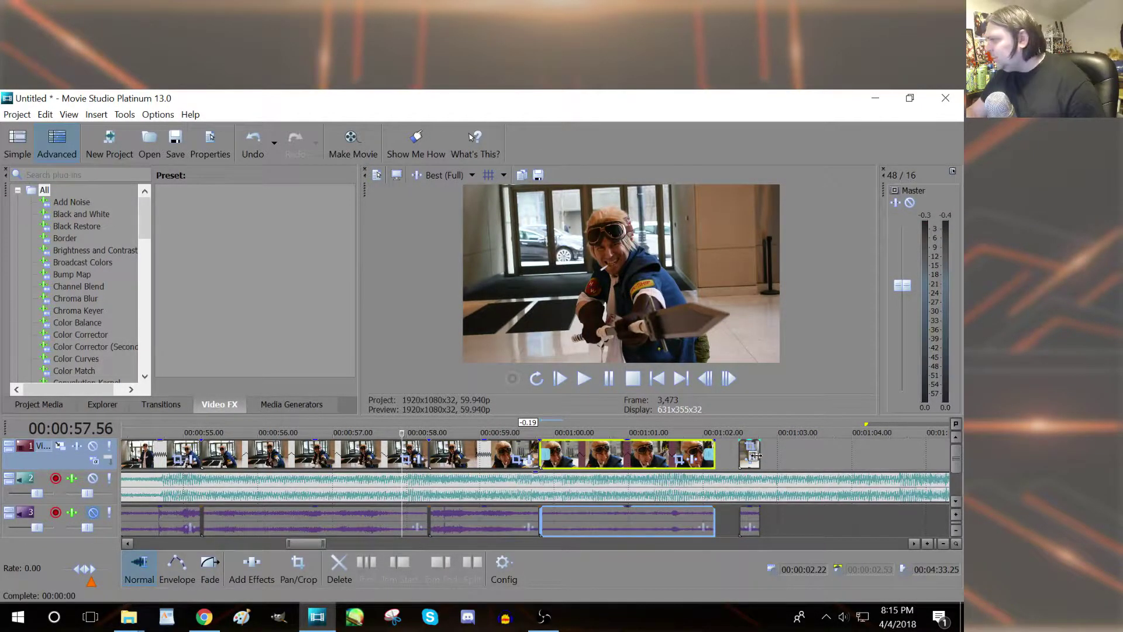
{"action": "left_click_drag", "start_coordinate": [753, 461], "coordinate": [735, 457]}
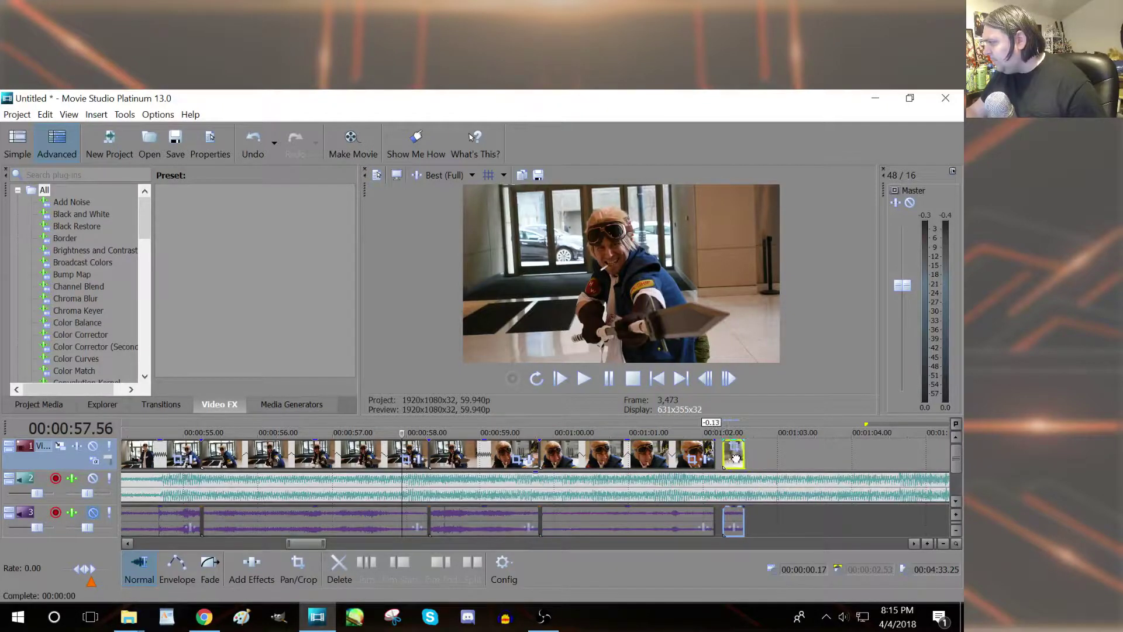
Step: Play the edited sequence from about 00:00:51 to check the retimed DSC_0096 pieces against the song
{"action": "scroll", "coordinate": [183, 436], "scroll_direction": "down", "scroll_amount": 3}
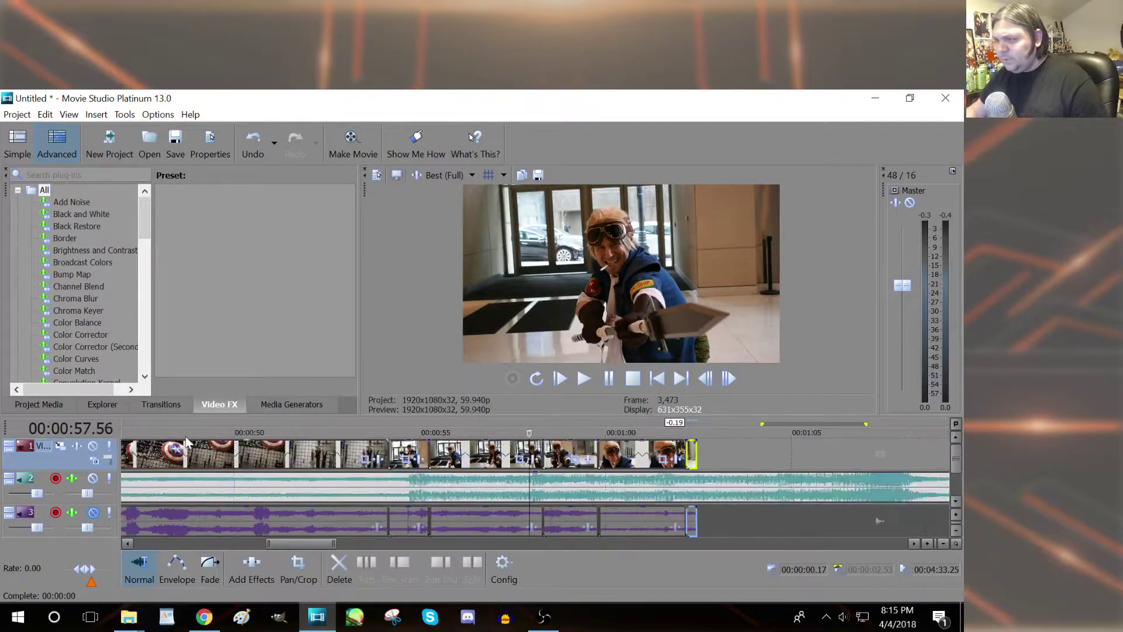
{"action": "left_click", "coordinate": [272, 431]}
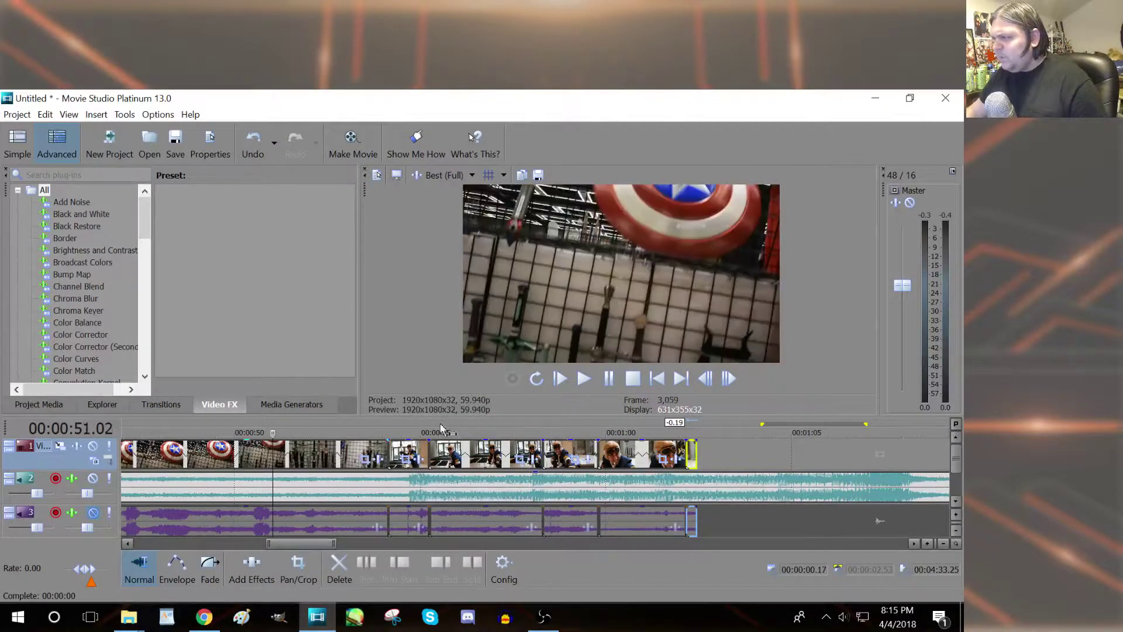
{"action": "scroll", "coordinate": [293, 453], "scroll_direction": "up", "scroll_amount": 3}
{"action": "key", "text": "space"}
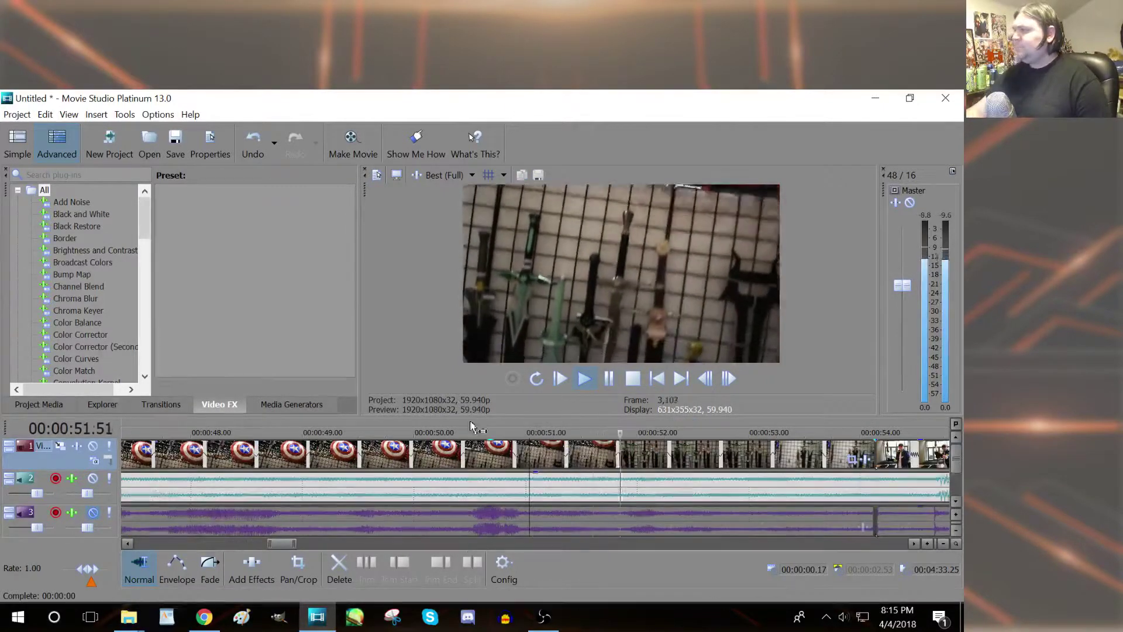
{"action": "key", "text": "Down"}
{"action": "key", "text": "Down"}
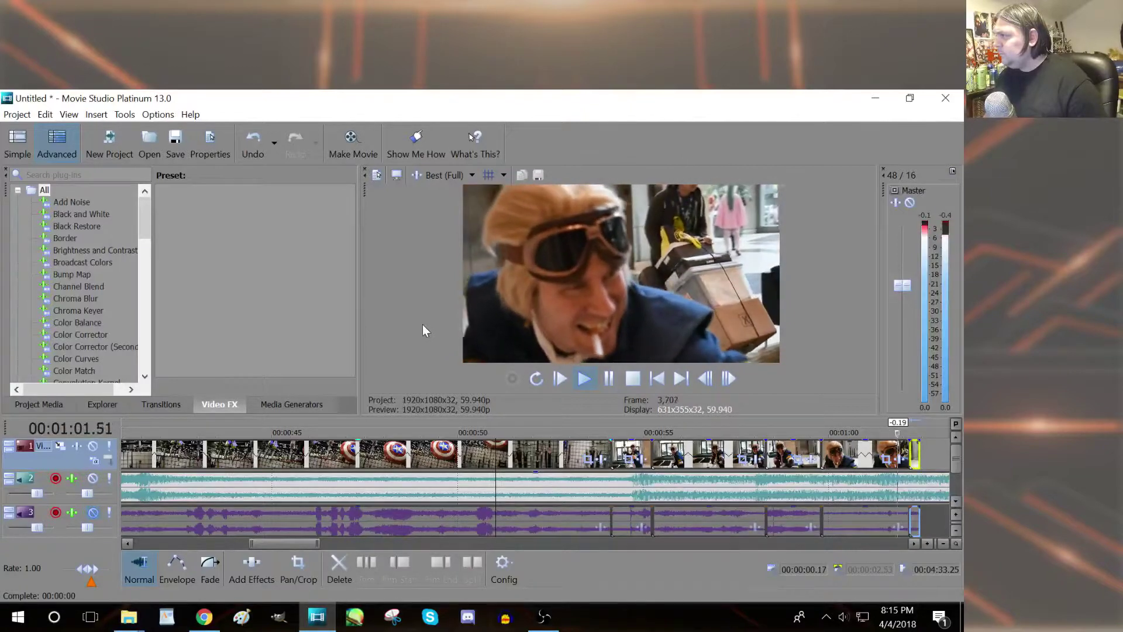
{"action": "key", "text": "space"}
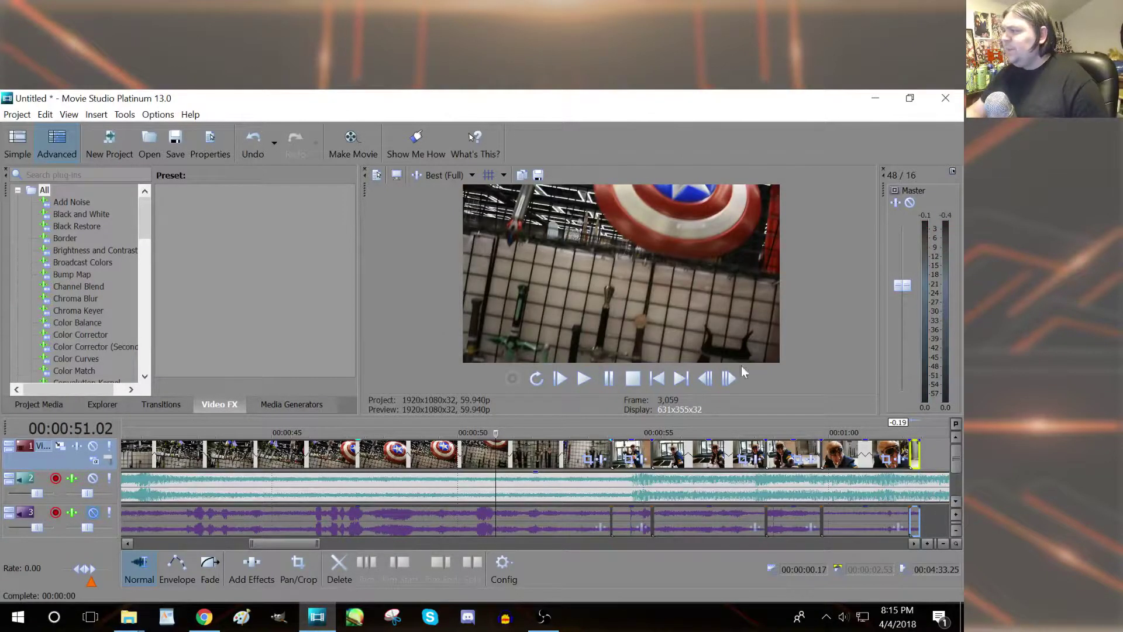
Step: Delete the stray clip at about 00:02:30 on the timeline, together with its audio
{"action": "left_click", "coordinate": [129, 616]}
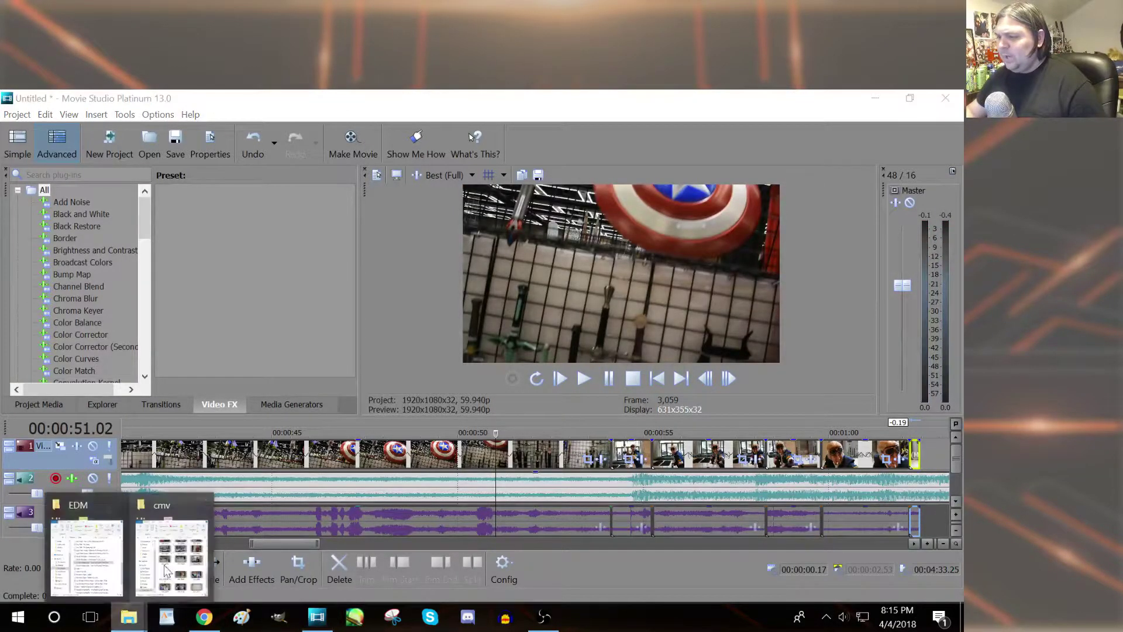
{"action": "left_click", "coordinate": [419, 311]}
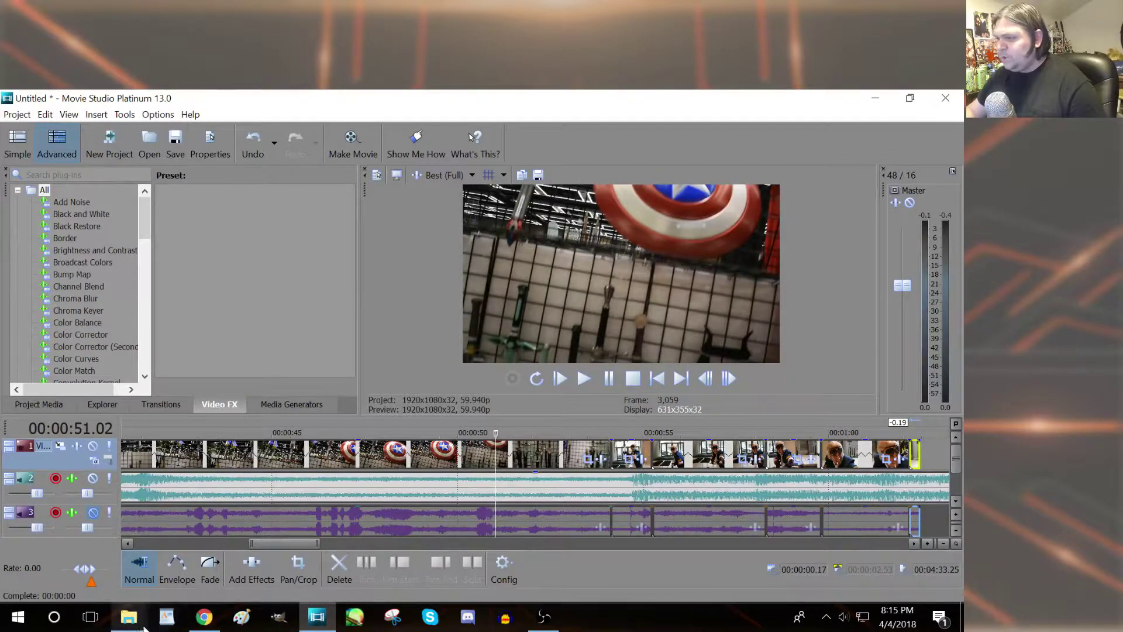
{"action": "left_click", "coordinate": [129, 616]}
{"action": "scroll", "coordinate": [734, 465], "scroll_direction": "down", "scroll_amount": 10}
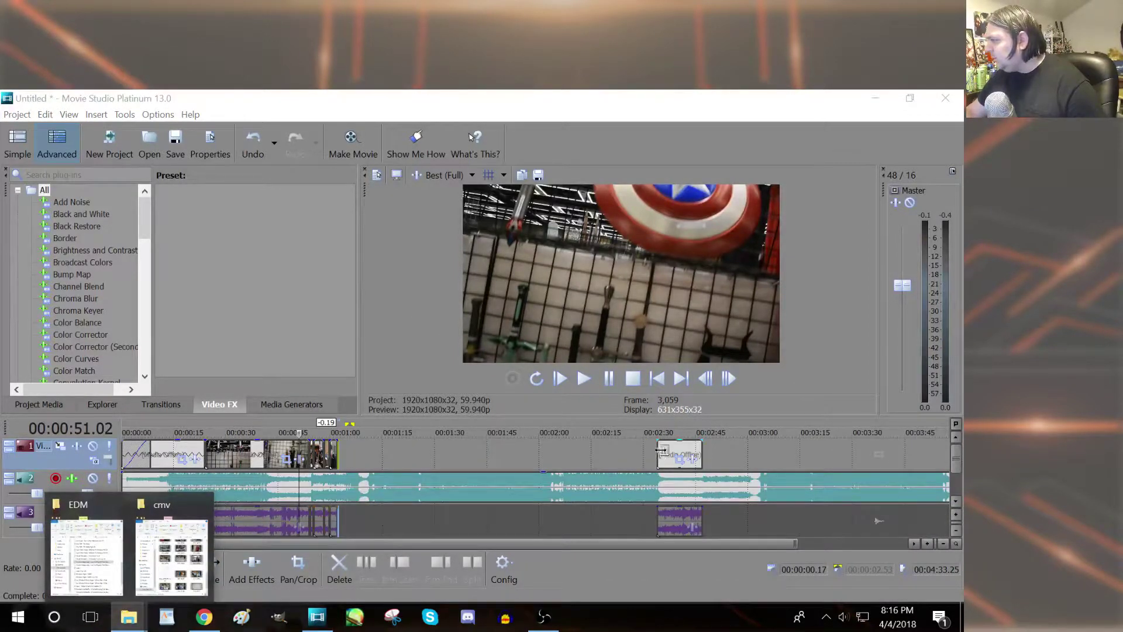
{"action": "right_click", "coordinate": [669, 448]}
{"action": "left_click", "coordinate": [696, 357]}
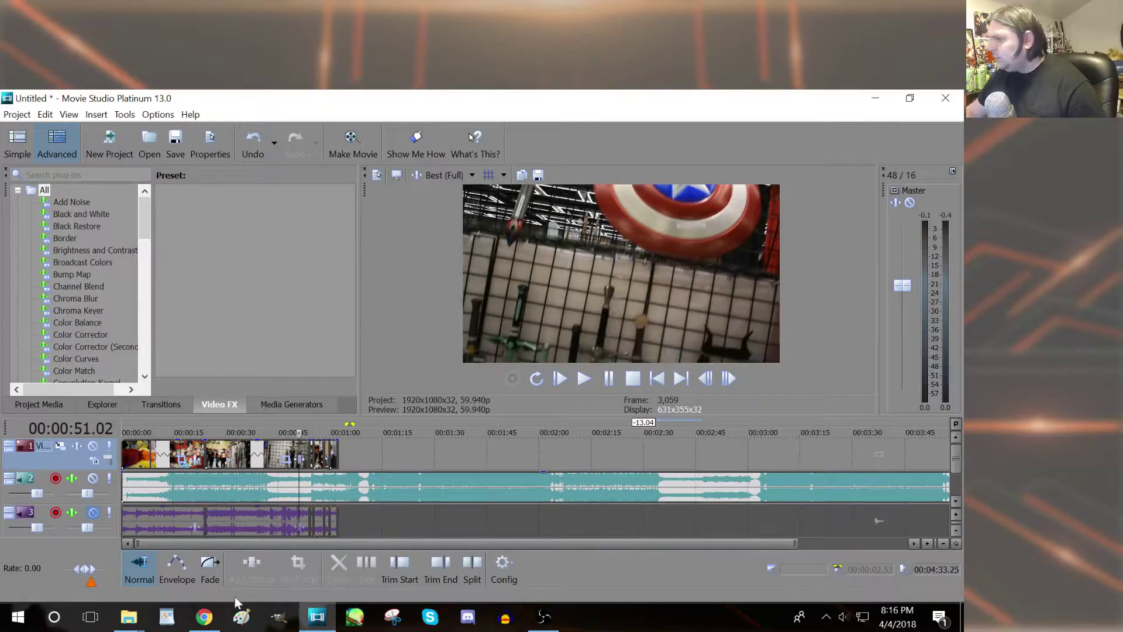
Step: Check the cmv folder in File Explorer, and scrub the short last DSC_0096 piece to place the cursor at its end, 00:01:02.27
{"action": "mouse_move", "coordinate": [132, 621]}
{"action": "left_click", "coordinate": [175, 551]}
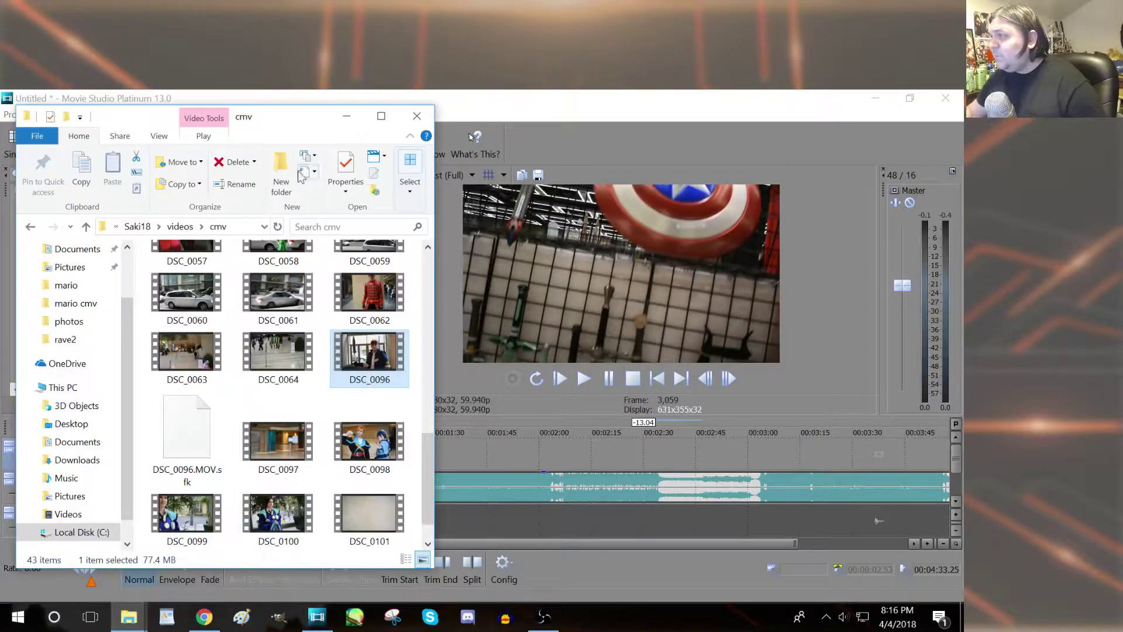
{"action": "left_click_drag", "start_coordinate": [300, 121], "coordinate": [751, 142]}
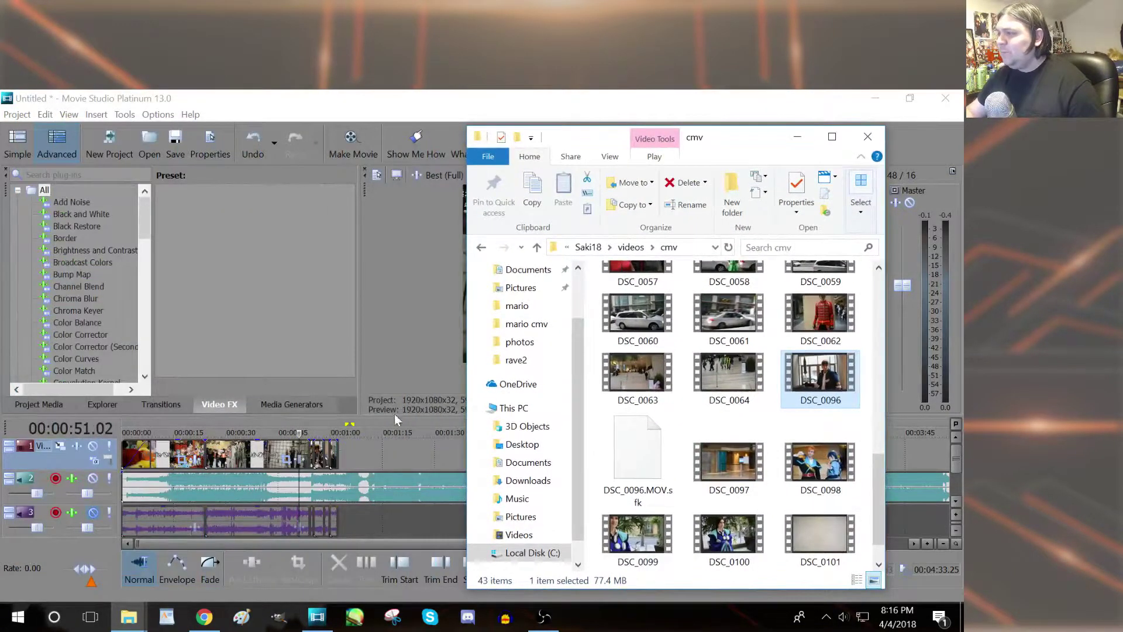
{"action": "left_click", "coordinate": [385, 364]}
{"action": "left_click_drag", "start_coordinate": [329, 438], "coordinate": [339, 433]}
{"action": "scroll", "coordinate": [347, 432], "scroll_direction": "up", "scroll_amount": 10}
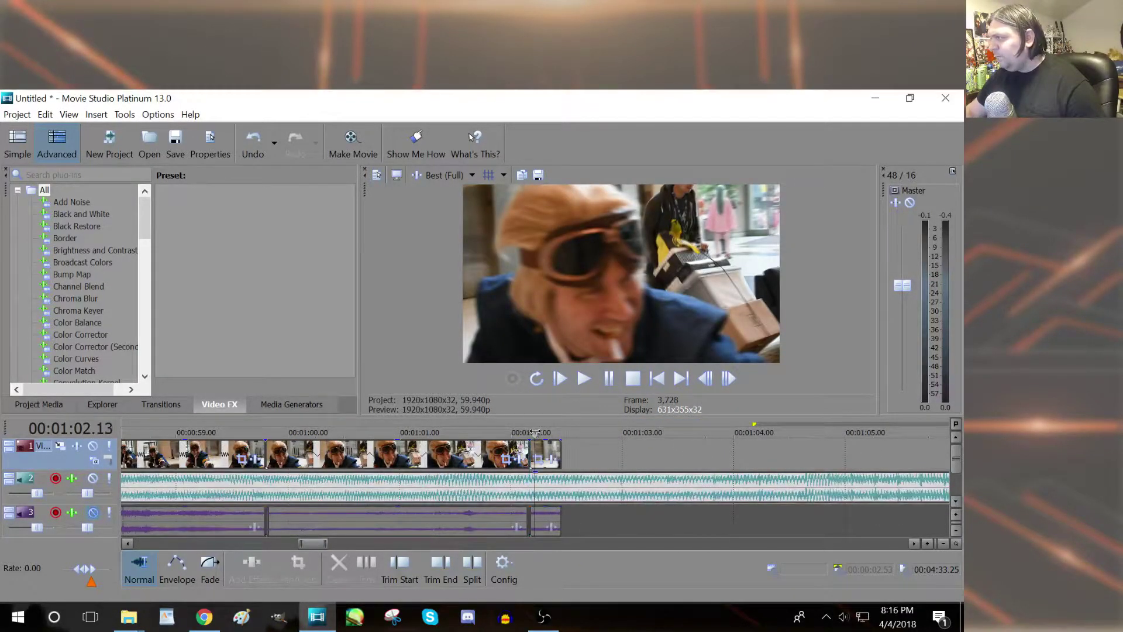
{"action": "left_click_drag", "start_coordinate": [534, 431], "coordinate": [544, 431]}
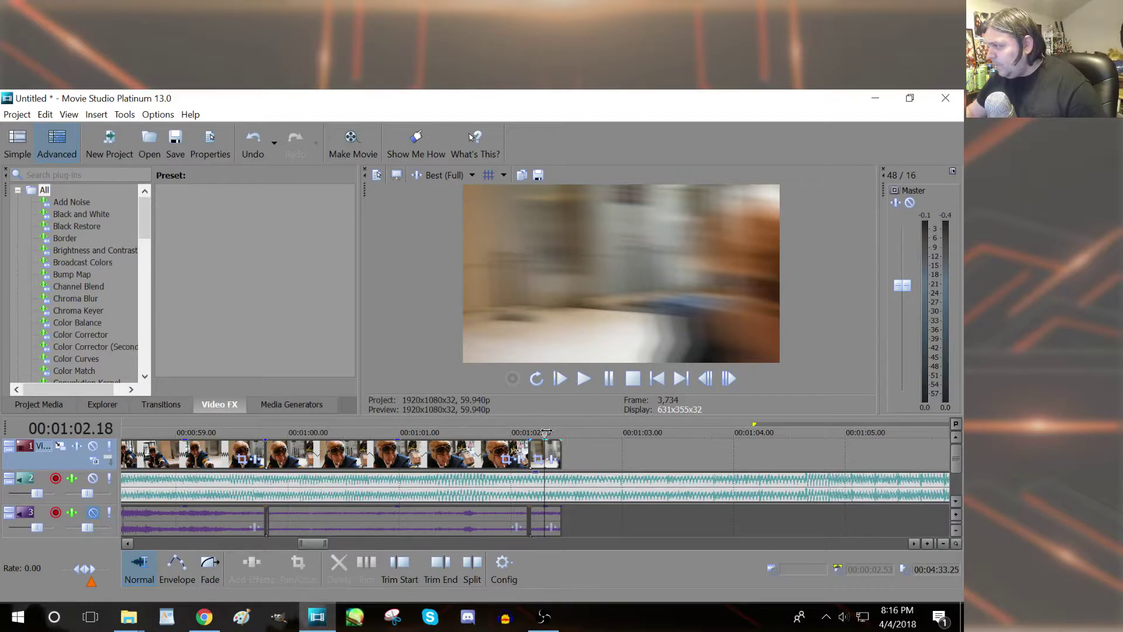
{"action": "left_click_drag", "start_coordinate": [546, 431], "coordinate": [563, 432]}
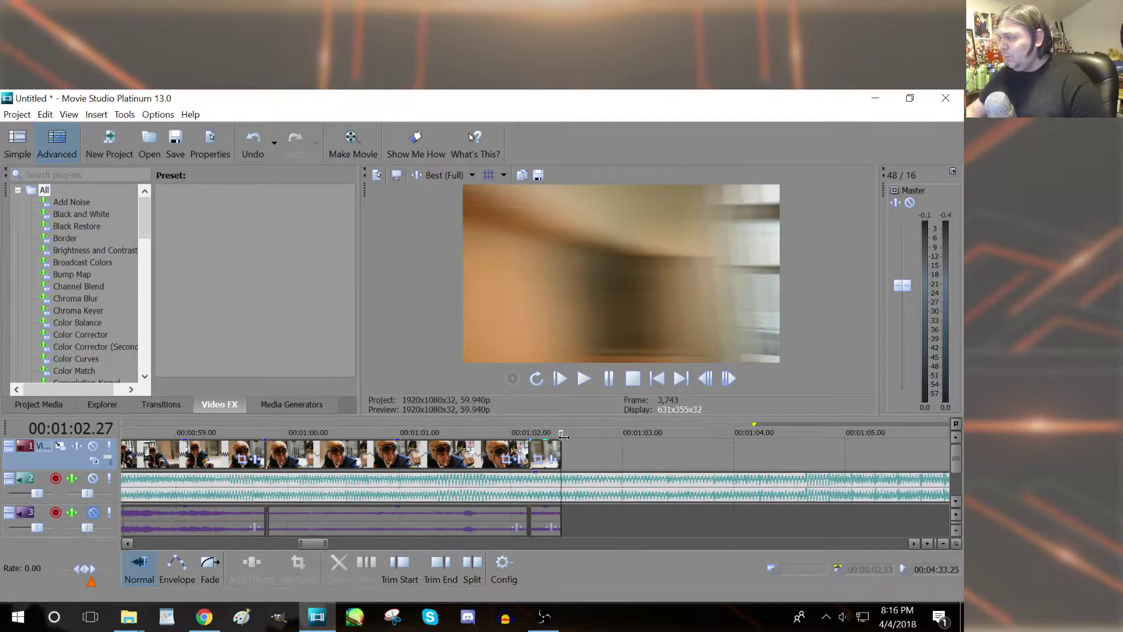
Step: Add DSC_0099 from the cmv folder in File Explorer to the video track, directly after the last DSC_0096 piece
{"action": "mouse_move", "coordinate": [336, 618]}
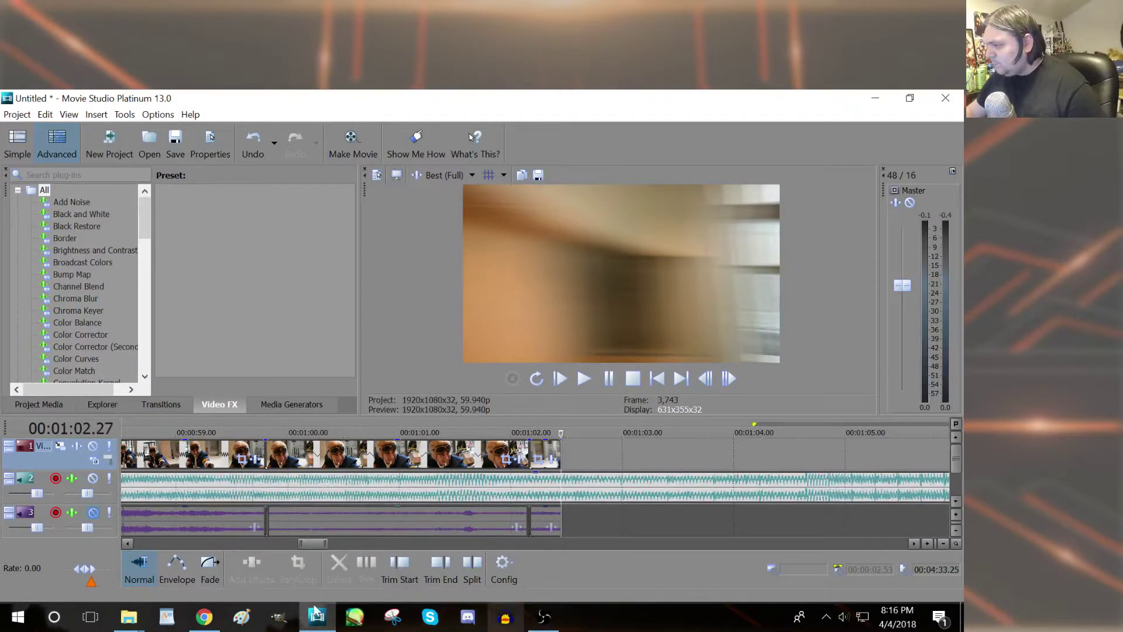
{"action": "left_click", "coordinate": [129, 618]}
{"action": "left_click", "coordinate": [166, 572]}
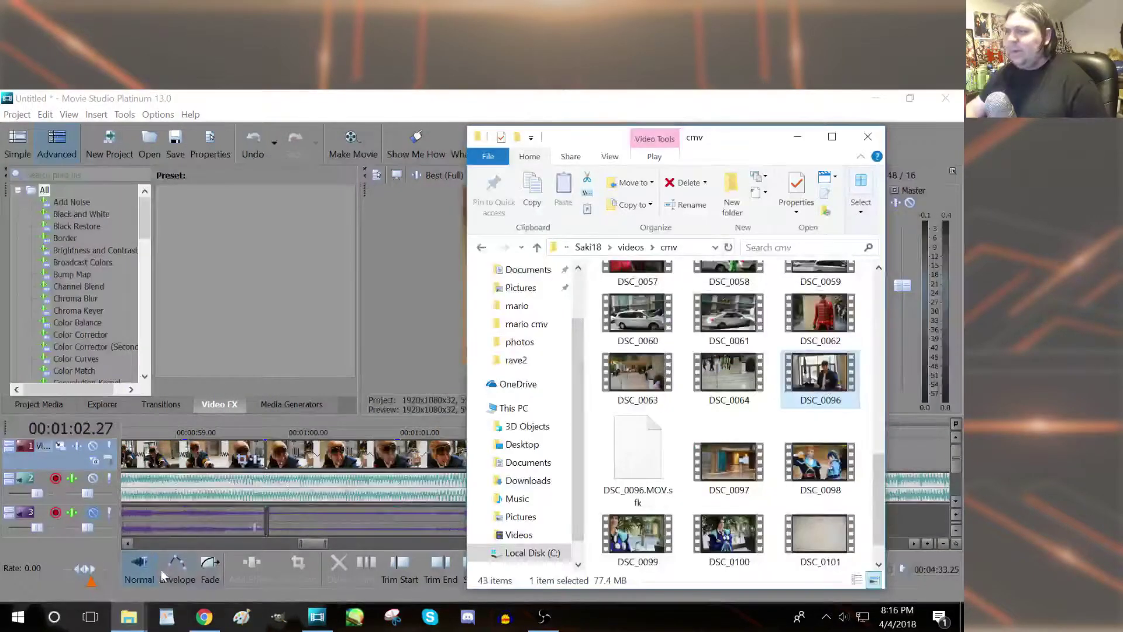
{"action": "left_click", "coordinate": [637, 534]}
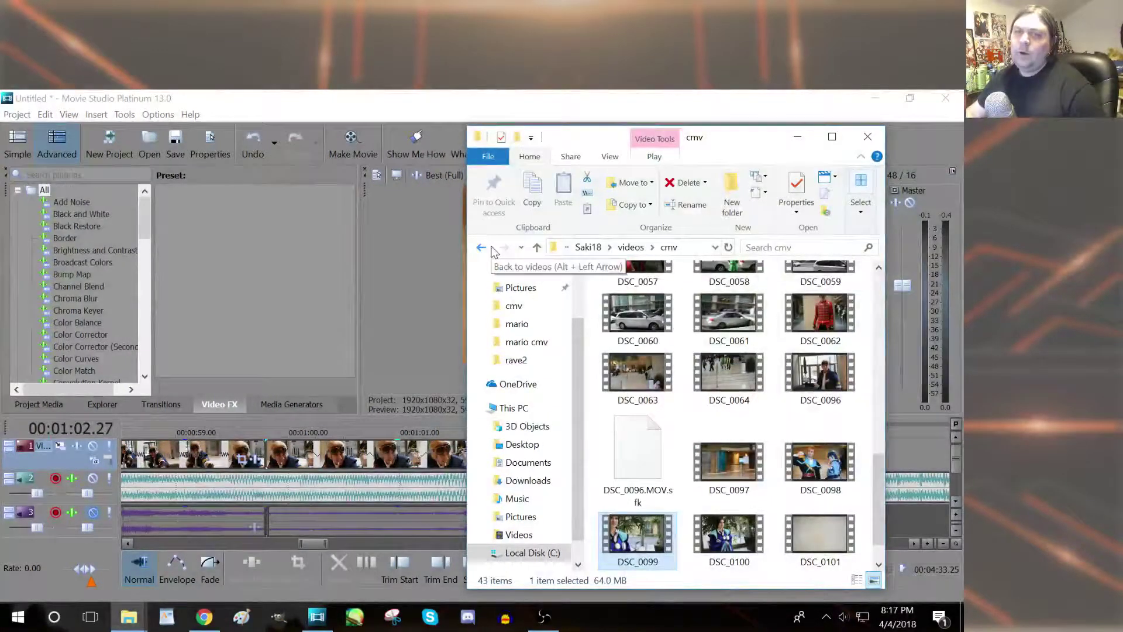
{"action": "left_click_drag", "start_coordinate": [720, 140], "coordinate": [299, 124]}
{"action": "left_click_drag", "start_coordinate": [210, 528], "coordinate": [817, 364]}
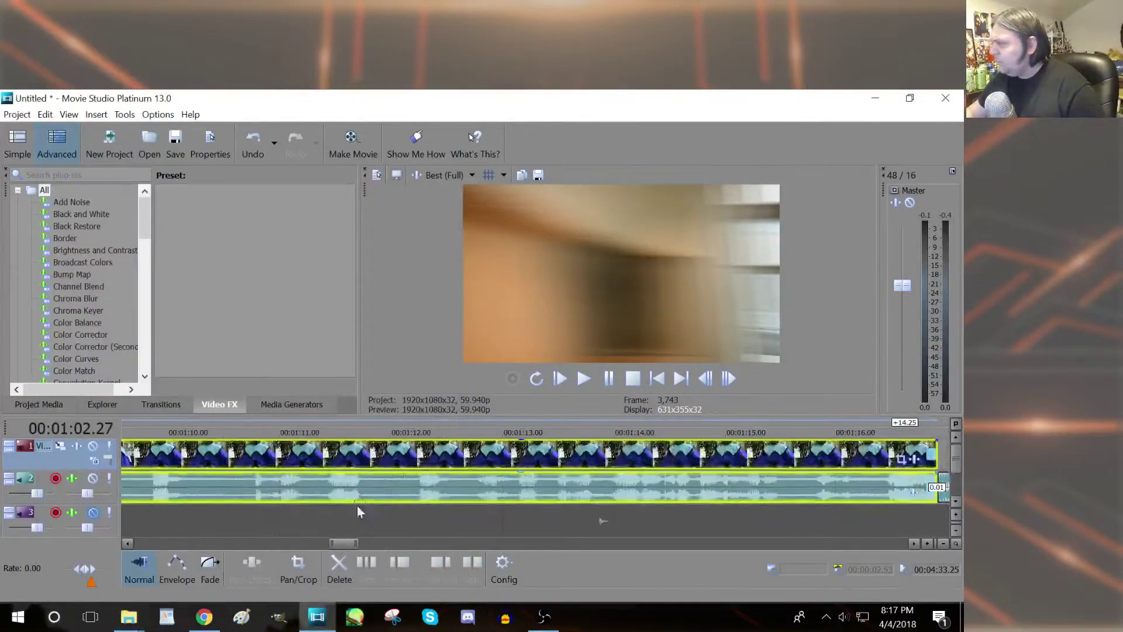
{"action": "scroll", "coordinate": [339, 491], "scroll_direction": "up", "scroll_amount": 3}
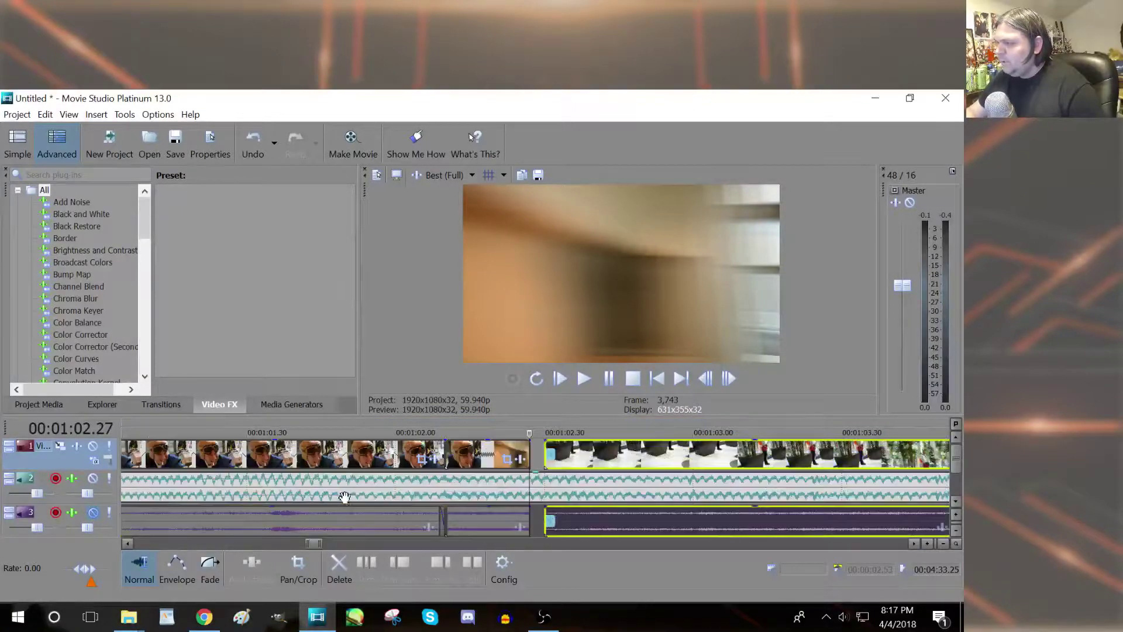
{"action": "scroll", "coordinate": [608, 464], "scroll_direction": "down", "scroll_amount": 2}
{"action": "scroll", "coordinate": [613, 465], "scroll_direction": "down", "scroll_amount": 4}
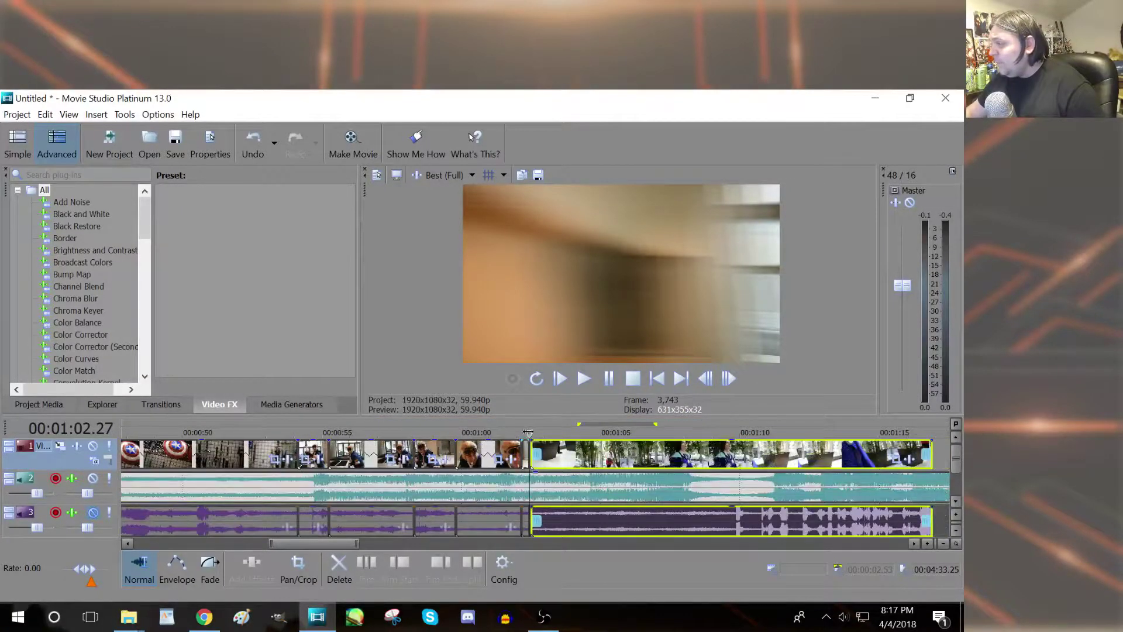
Step: Trim the opening off the DSC_0099 clip and move it back 00:00:02.32 against the last DSC_0096 piece
{"action": "mouse_move", "coordinate": [530, 432]}
{"action": "left_mouse_down"}
{"action": "mouse_move", "coordinate": [772, 430]}
{"action": "mouse_move", "coordinate": [521, 424]}
{"action": "mouse_move", "coordinate": [529, 424]}
{"action": "left_mouse_up"}
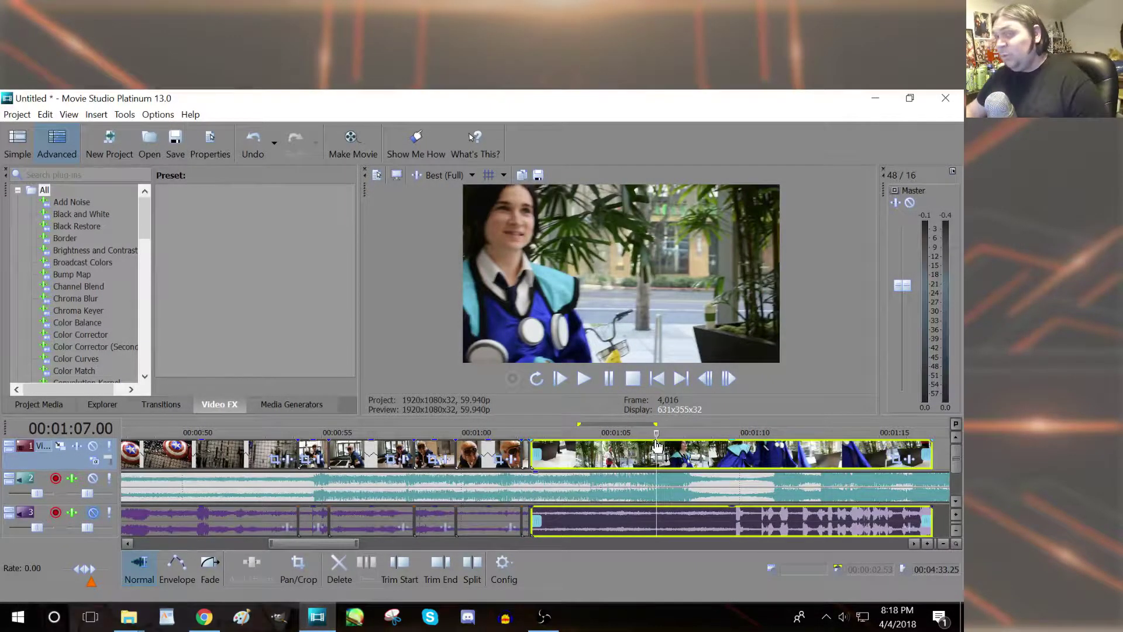
{"action": "left_click_drag", "start_coordinate": [656, 431], "coordinate": [349, 464]}
{"action": "left_click", "coordinate": [549, 456]}
{"action": "scroll", "coordinate": [624, 455], "scroll_direction": "up", "scroll_amount": 4}
Step: Split the DSC_0099 clip at 00:01:05.50
{"action": "left_click", "coordinate": [291, 432]}
{"action": "left_click_drag", "start_coordinate": [290, 432], "coordinate": [623, 433]}
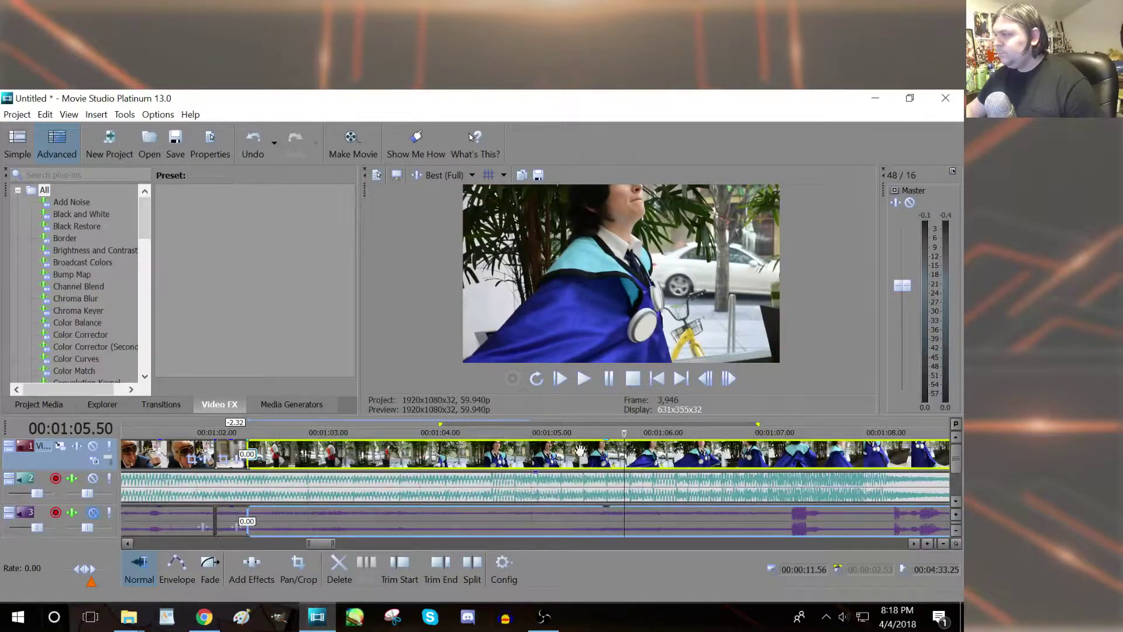
{"action": "left_click", "coordinate": [471, 570]}
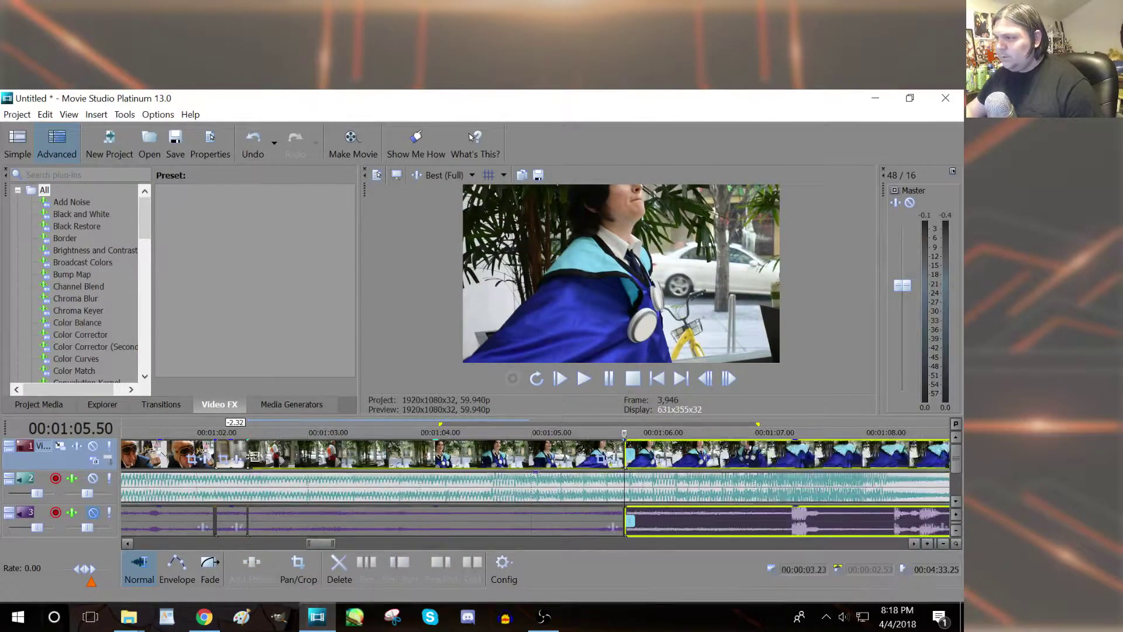
Step: Speed up the first DSC_0099 piece by compressing it to a length of 00:00:00.38, and move the remaining piece back against it
{"action": "left_click_drag", "start_coordinate": [249, 451], "coordinate": [269, 462]}
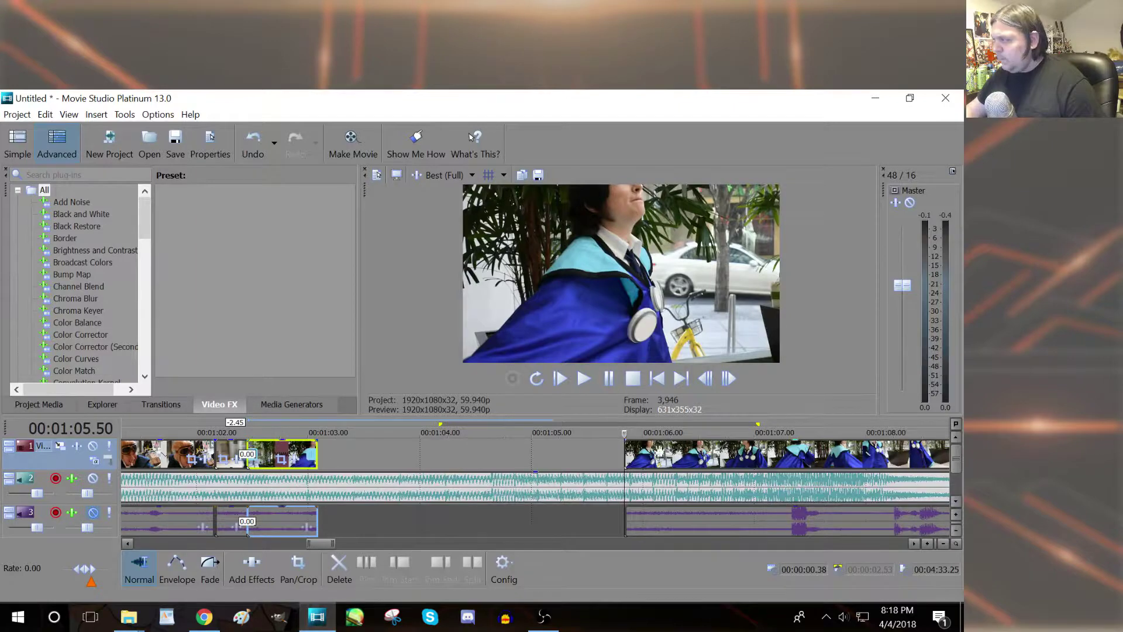
{"action": "left_click_drag", "start_coordinate": [680, 450], "coordinate": [279, 454]}
Step: Move the sped-up DSC_0099 piece back 00:00:00.05 to crossfade with the last DSC_0096 piece, and close the gap behind it
{"action": "left_click", "coordinate": [246, 435]}
{"action": "scroll", "coordinate": [247, 436], "scroll_direction": "up", "scroll_amount": 4}
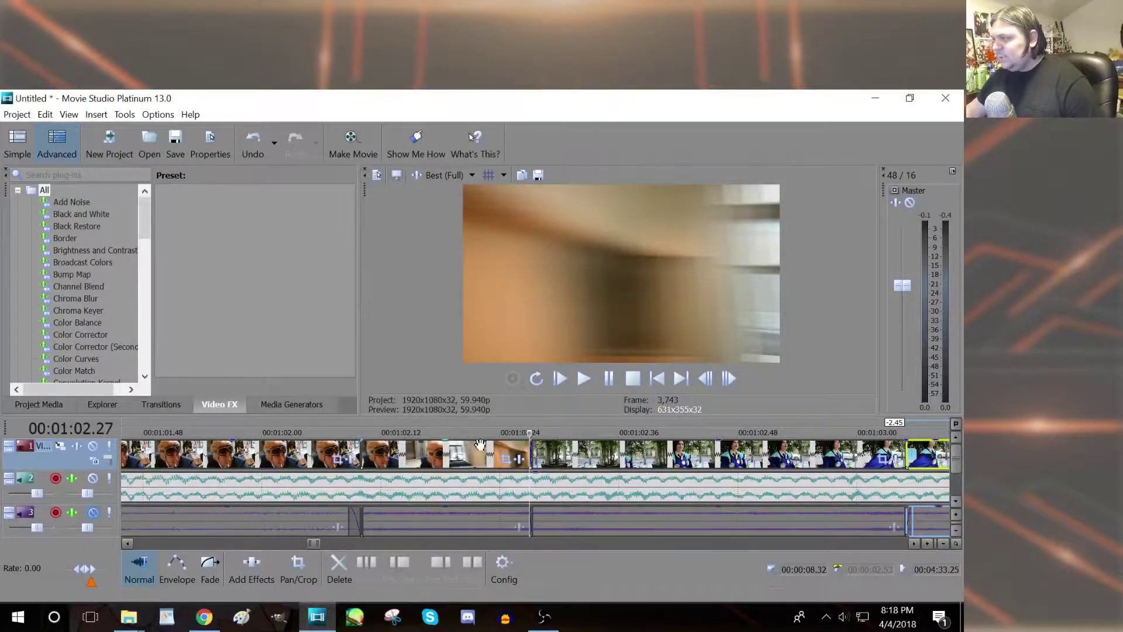
{"action": "left_click_drag", "start_coordinate": [491, 432], "coordinate": [714, 458]}
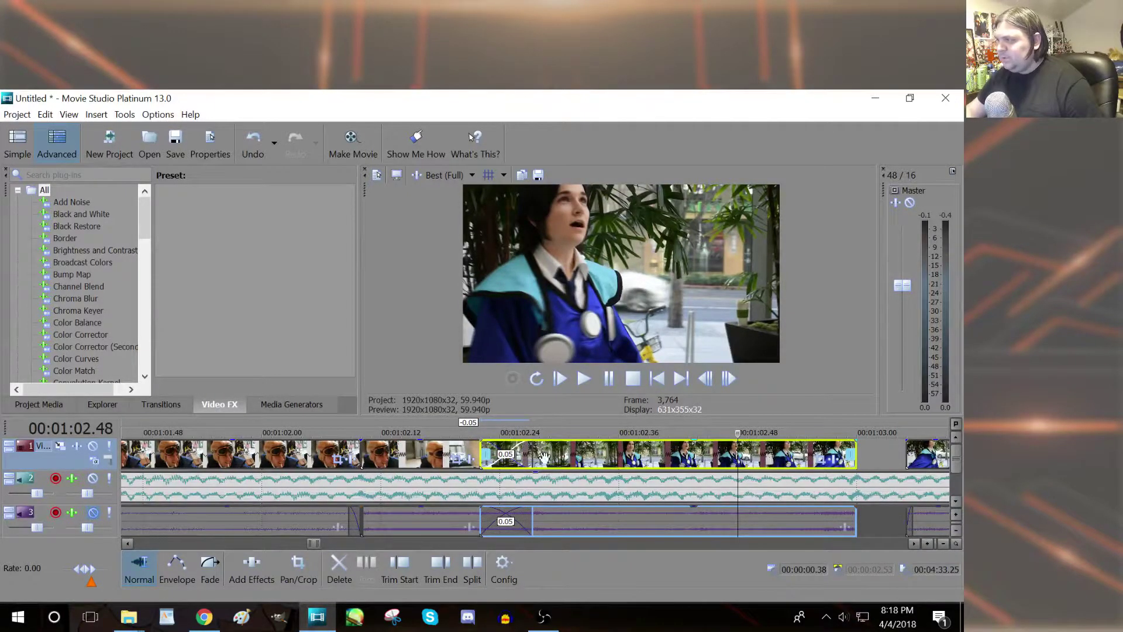
{"action": "left_click", "coordinate": [301, 432]}
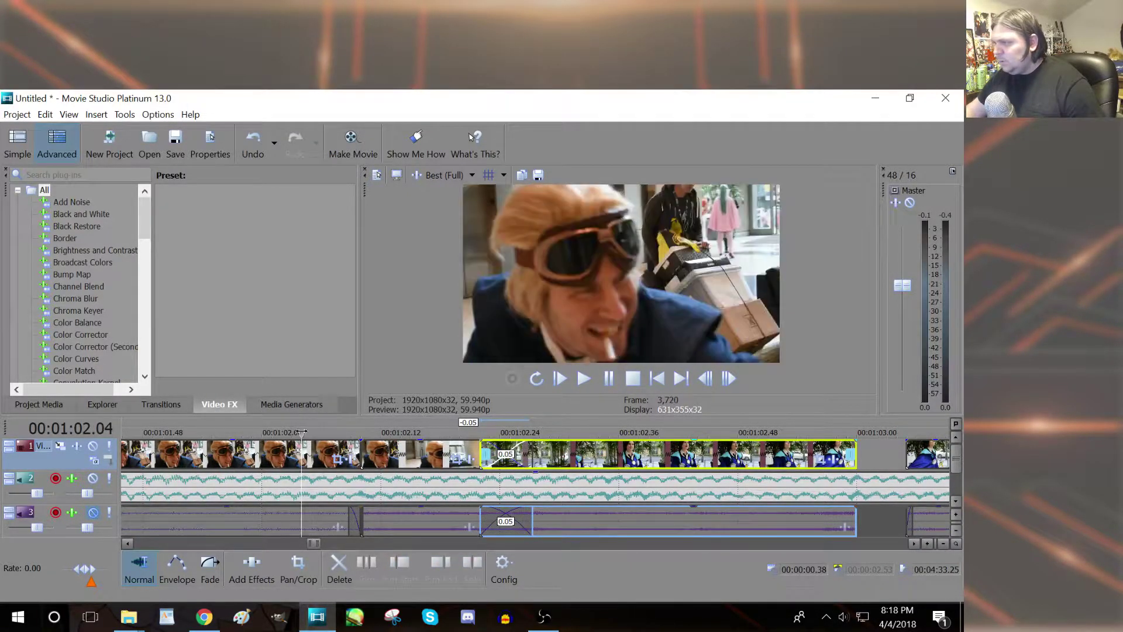
{"action": "key", "text": "space"}
{"action": "key", "text": "space"}
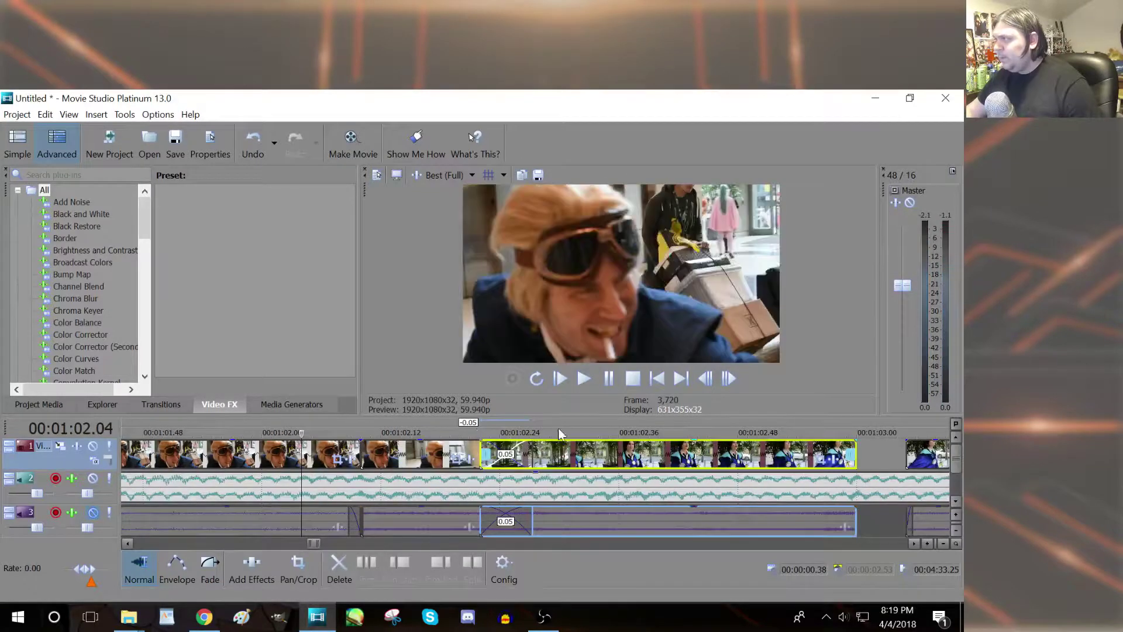
{"action": "left_click_drag", "start_coordinate": [941, 453], "coordinate": [891, 454]}
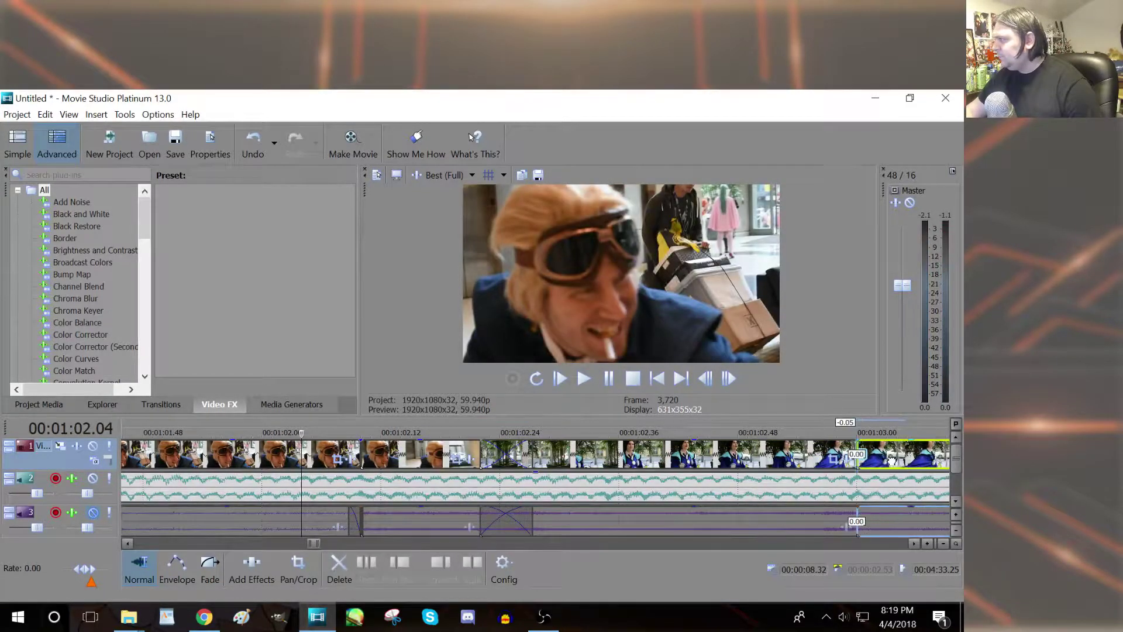
Step: Play the crossfade into DSC_0099 from 00:01:01.55 to check the transition, and check the system volume
{"action": "scroll", "coordinate": [390, 462], "scroll_direction": "down", "scroll_amount": 4}
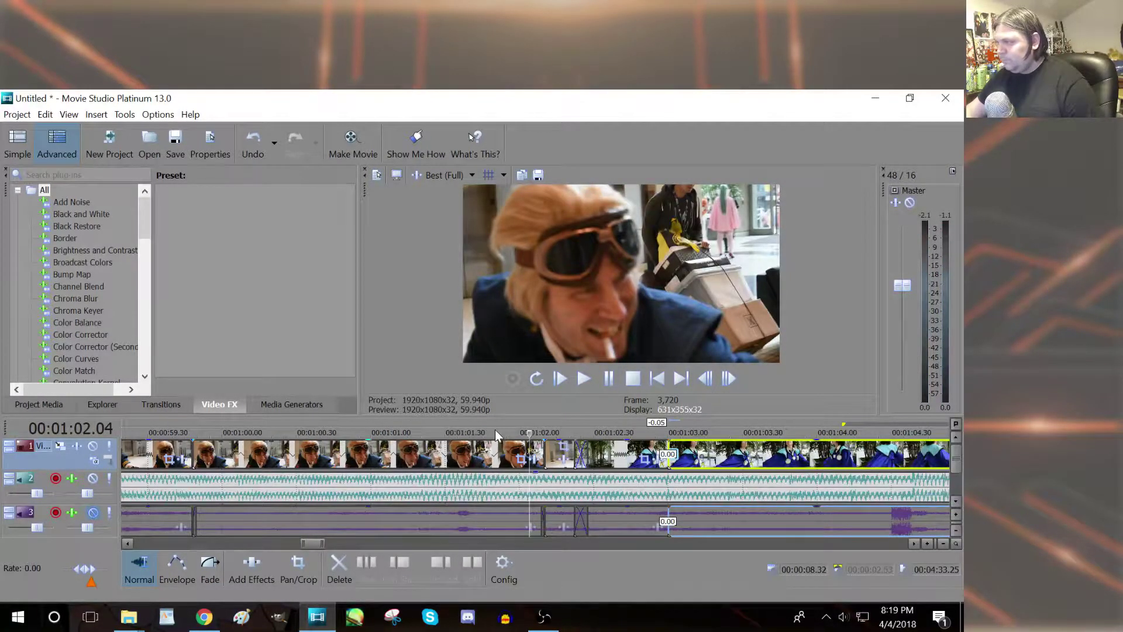
{"action": "left_click_drag", "start_coordinate": [519, 432], "coordinate": [509, 432]}
{"action": "left_click", "coordinate": [843, 616]}
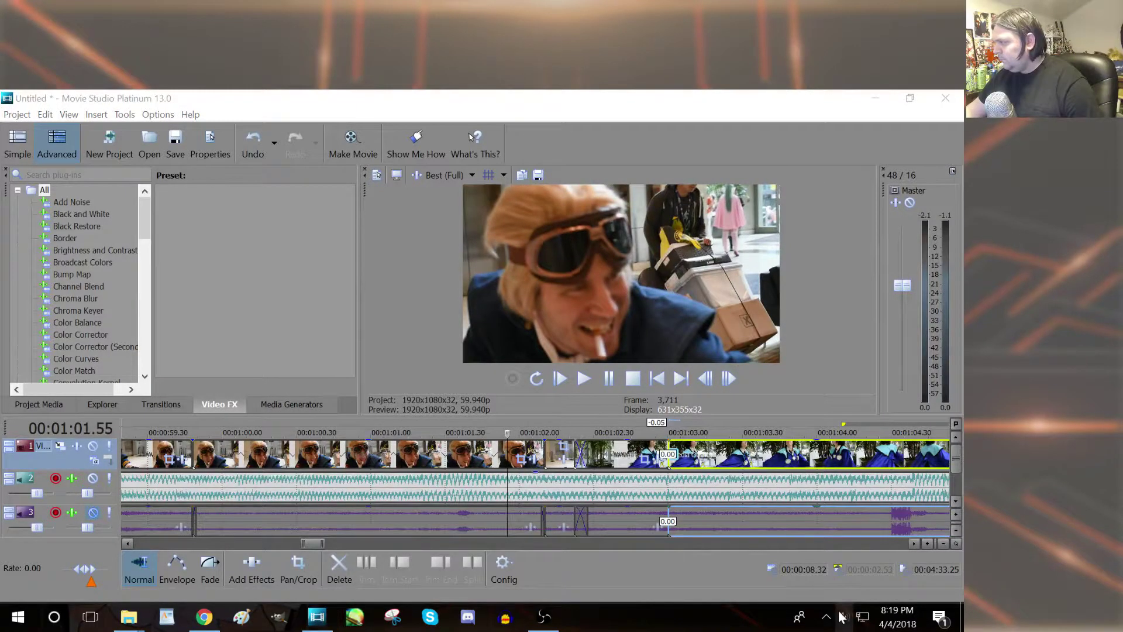
{"action": "left_click", "coordinate": [420, 353]}
{"action": "key", "text": "space"}
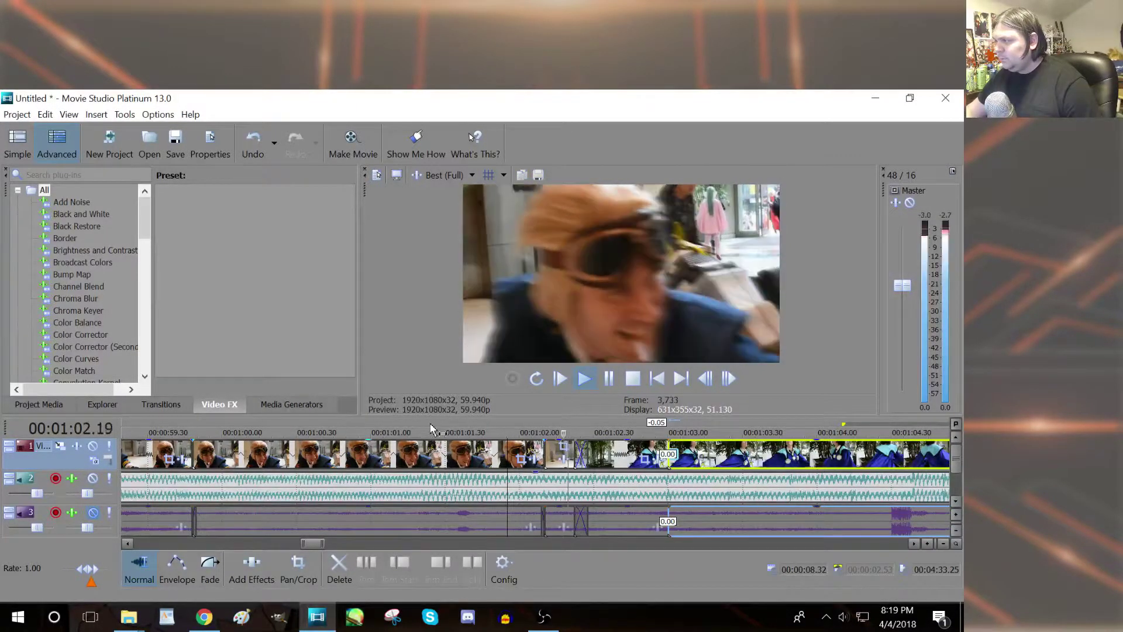
{"action": "key", "text": "space"}
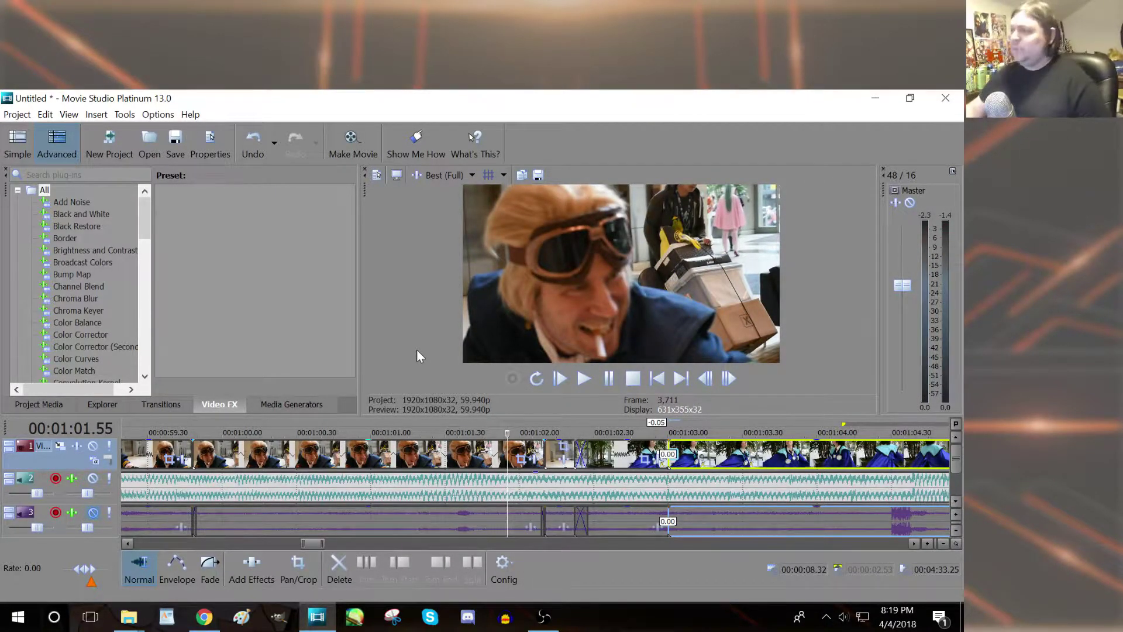
{"action": "scroll", "coordinate": [537, 485], "scroll_direction": "down", "scroll_amount": 3}
{"action": "scroll", "coordinate": [537, 485], "scroll_direction": "down", "scroll_amount": 4}
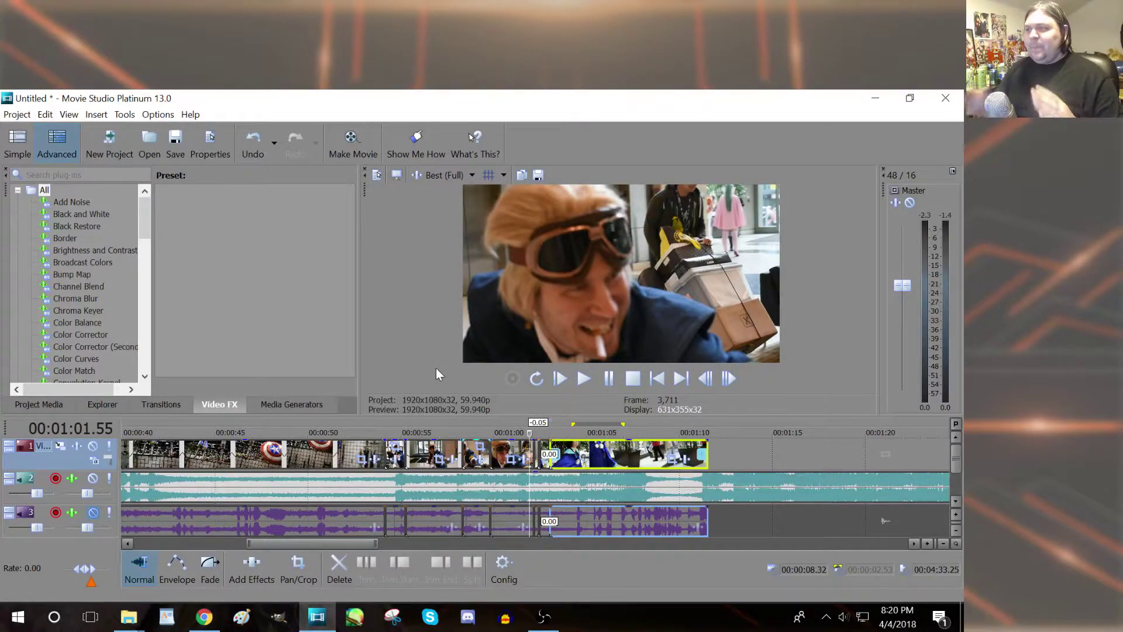
{"action": "scroll", "coordinate": [328, 468], "scroll_direction": "down", "scroll_amount": 2}
{"action": "scroll", "coordinate": [329, 468], "scroll_direction": "down", "scroll_amount": 3}
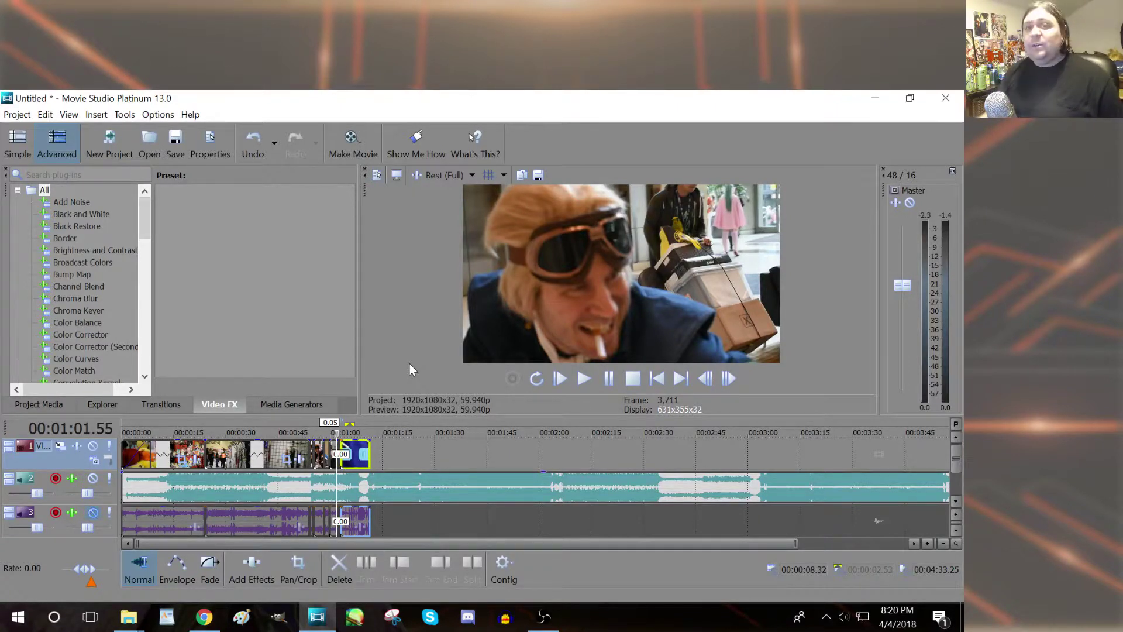
Step: Trim the end of the song on the second track to 00:01:14.49, shortly after the last clip
{"action": "left_click", "coordinate": [378, 486]}
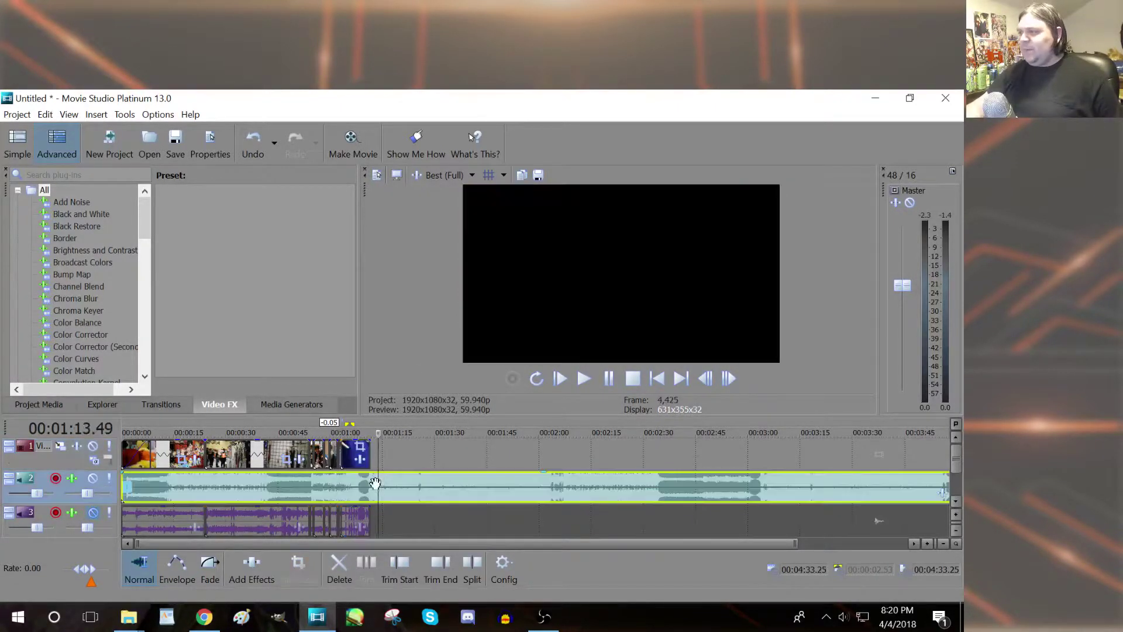
{"action": "left_click", "coordinate": [381, 433]}
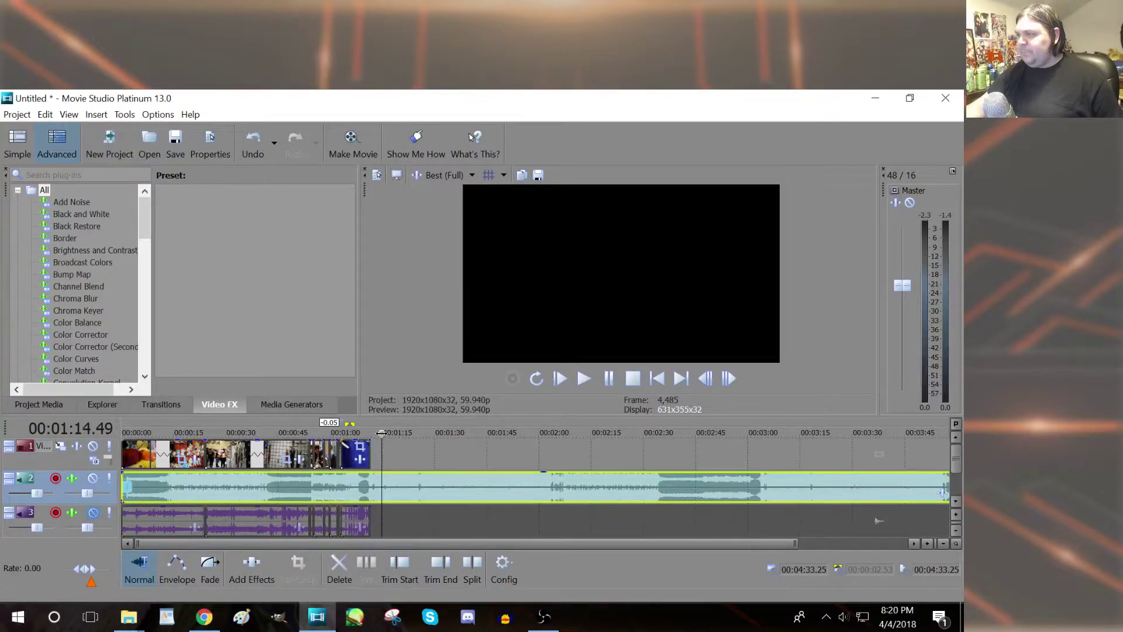
{"action": "left_click", "coordinate": [441, 571]}
{"action": "scroll", "coordinate": [381, 483], "scroll_direction": "down", "scroll_amount": 1}
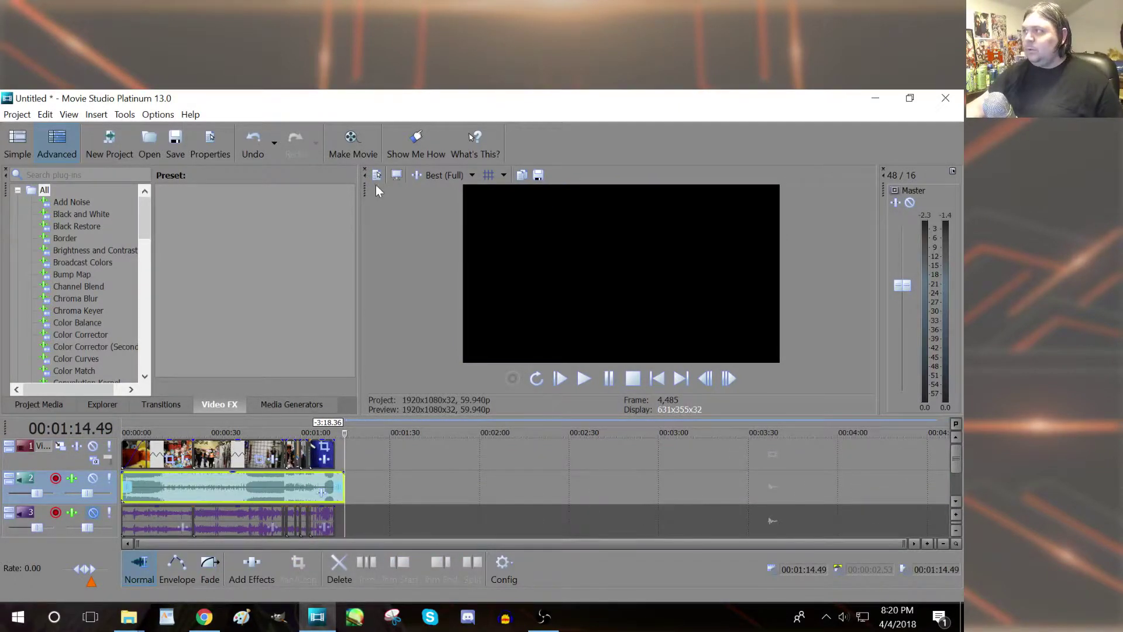
Step: Start making a movie saved to the hard drive, select the AVCHD format, and open the advanced render options
{"action": "left_click", "coordinate": [359, 136]}
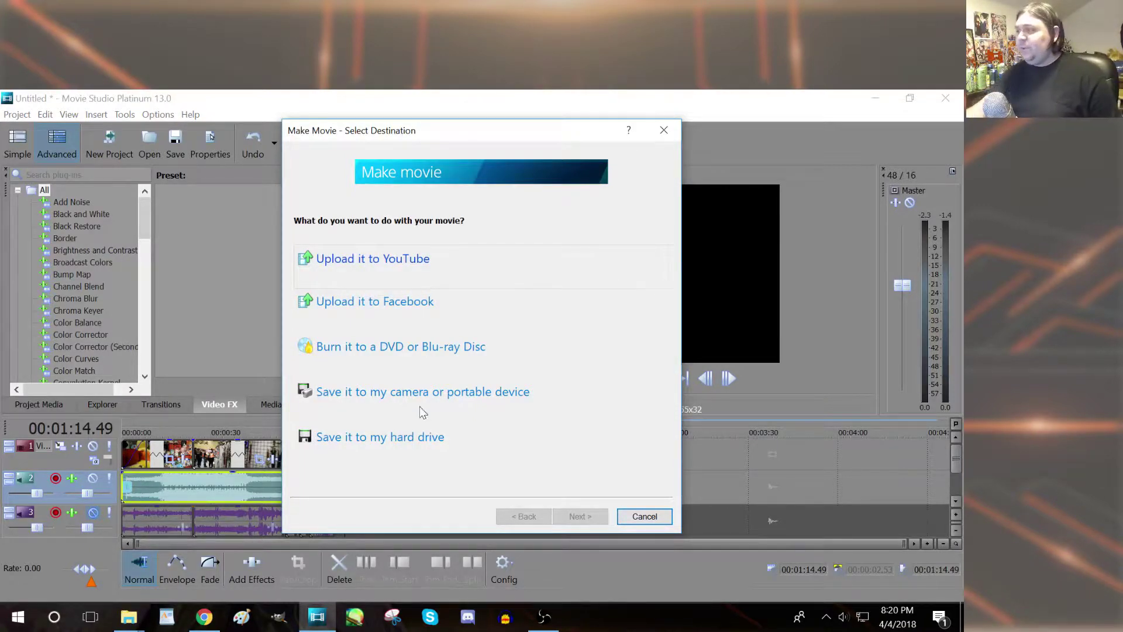
{"action": "left_click", "coordinate": [660, 516]}
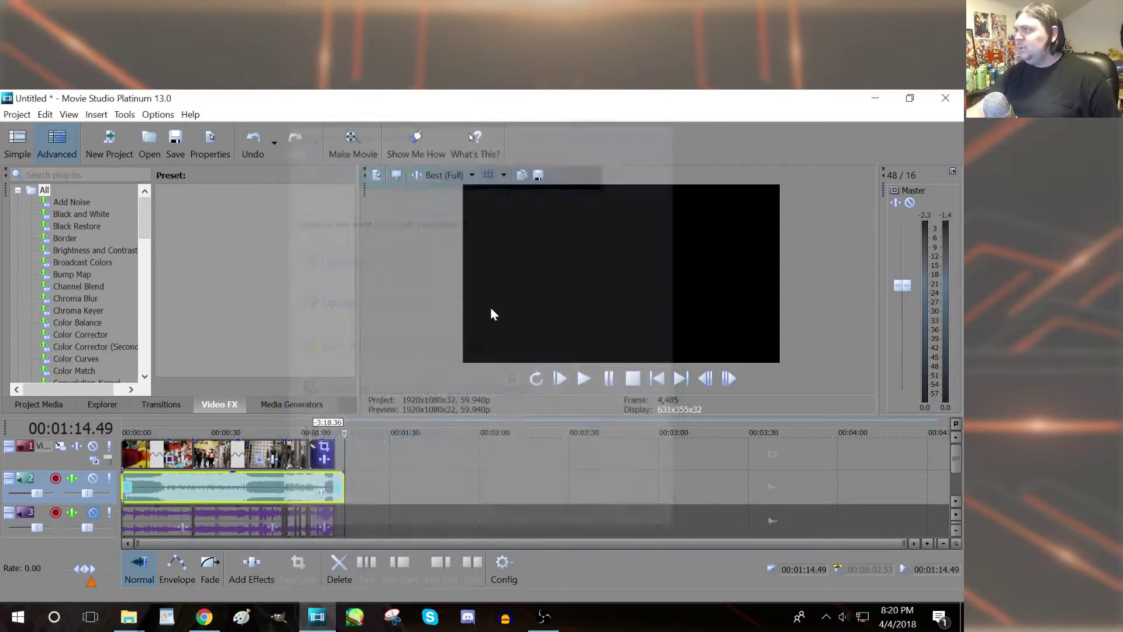
{"action": "left_click", "coordinate": [370, 137]}
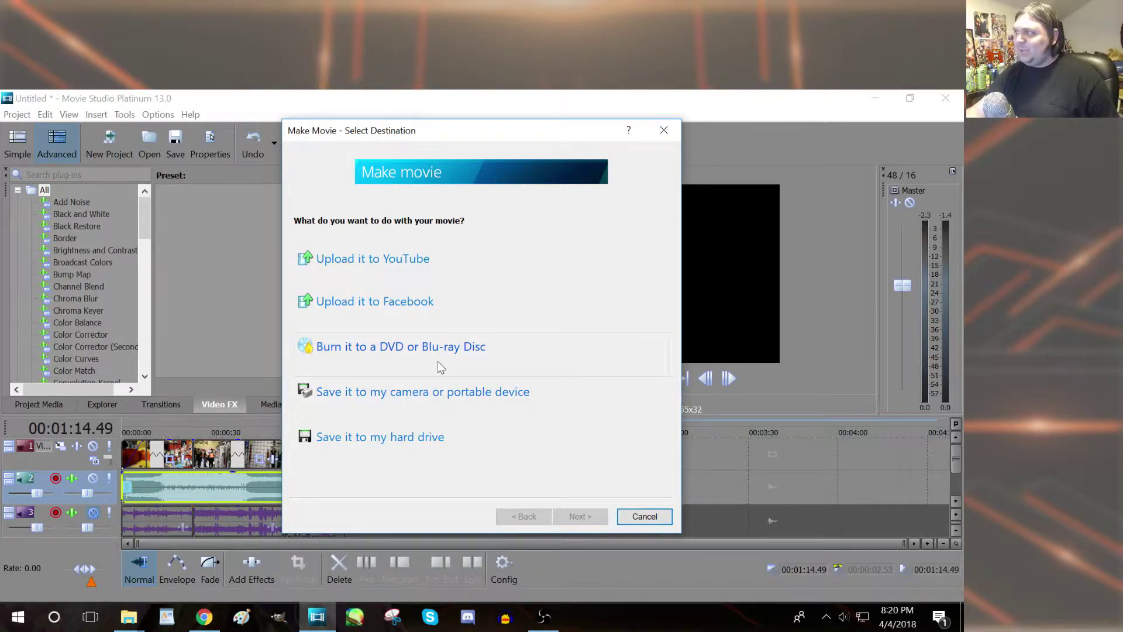
{"action": "left_click", "coordinate": [383, 443]}
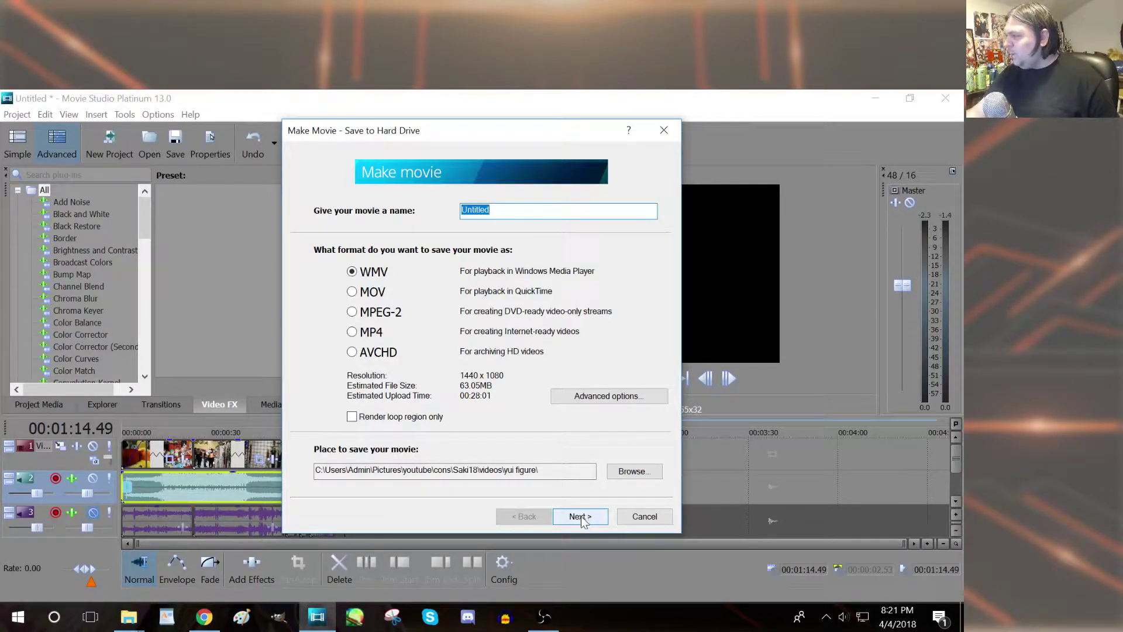
{"action": "left_click", "coordinate": [355, 352]}
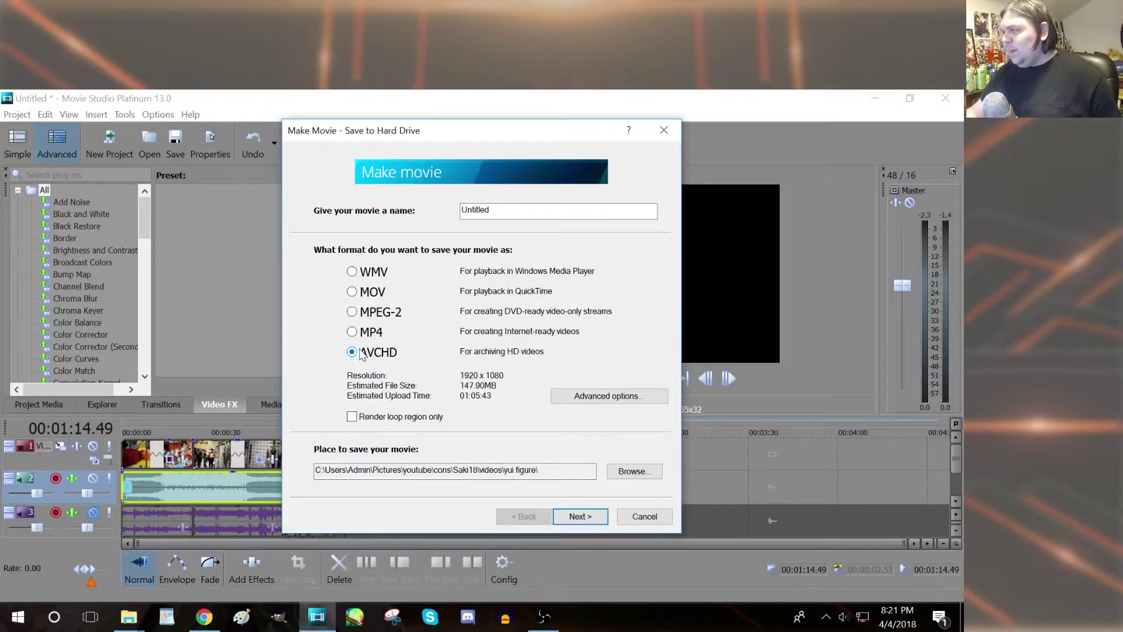
{"action": "left_click", "coordinate": [630, 396]}
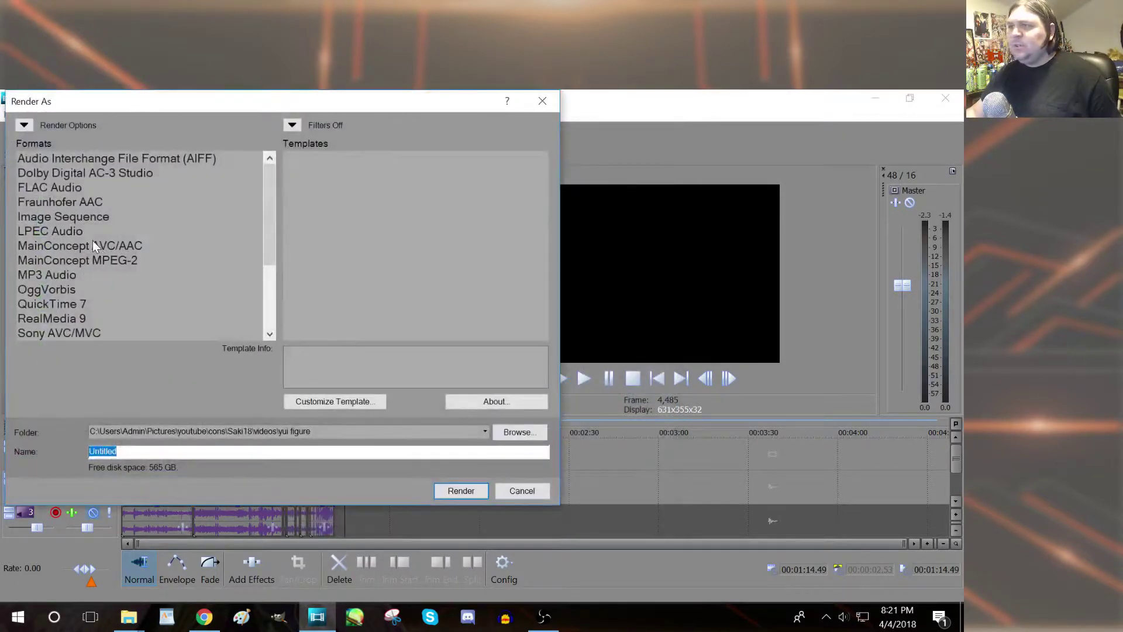
Step: Choose the MainConcept AVC/AAC format with the Internet HD 1080p template and customize its frame rate to 60 fps
{"action": "left_click", "coordinate": [93, 246]}
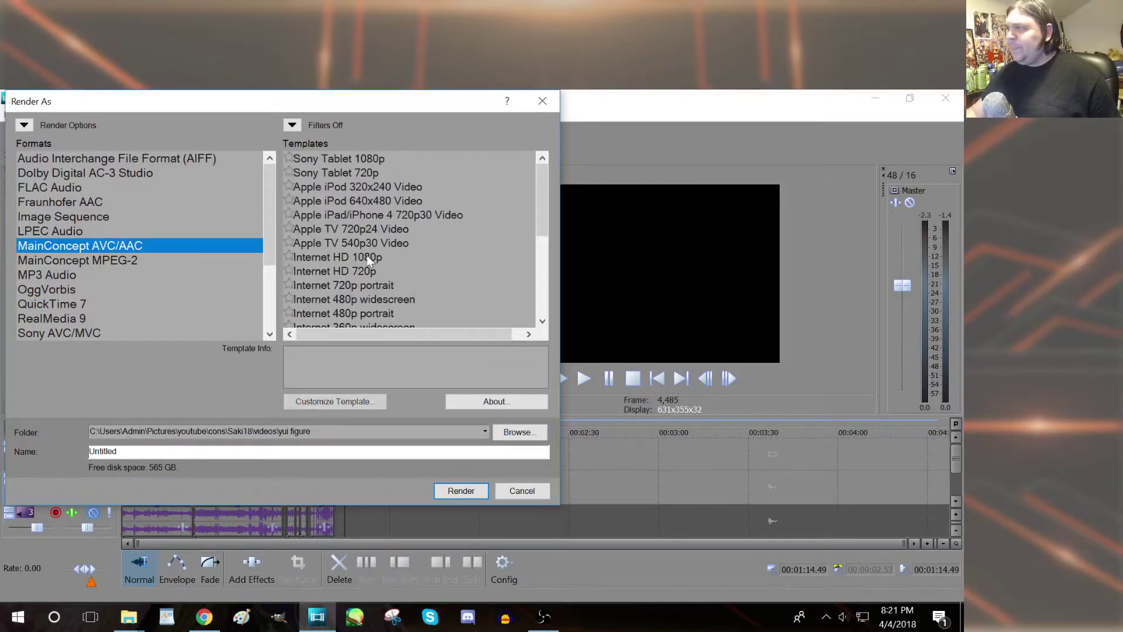
{"action": "left_click", "coordinate": [369, 257]}
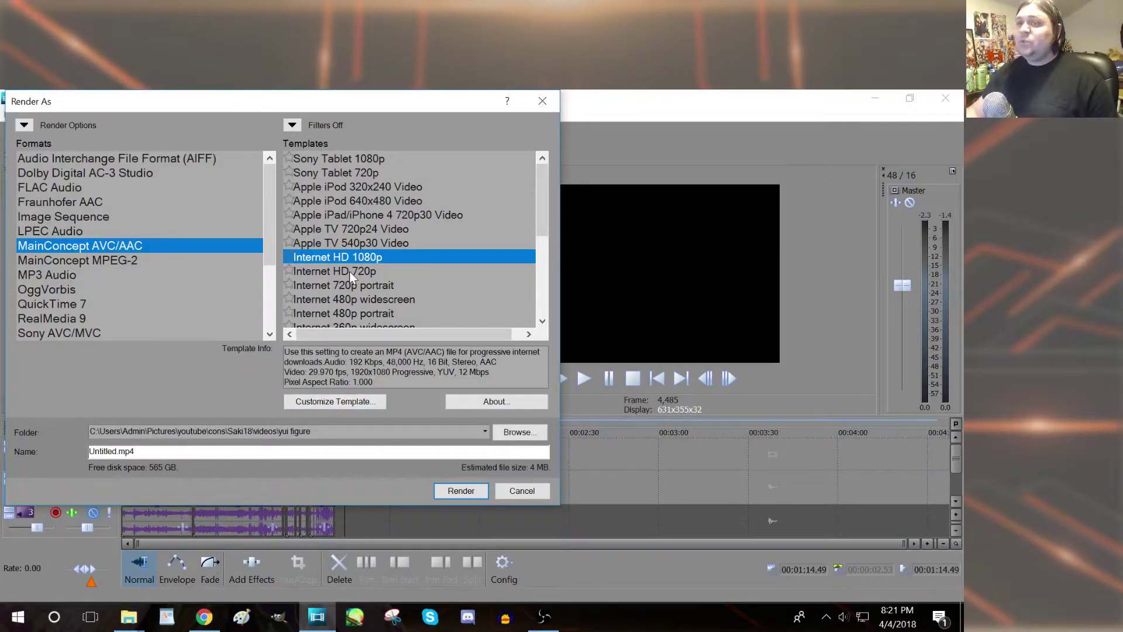
{"action": "left_click", "coordinate": [357, 402]}
{"action": "left_click", "coordinate": [240, 324]}
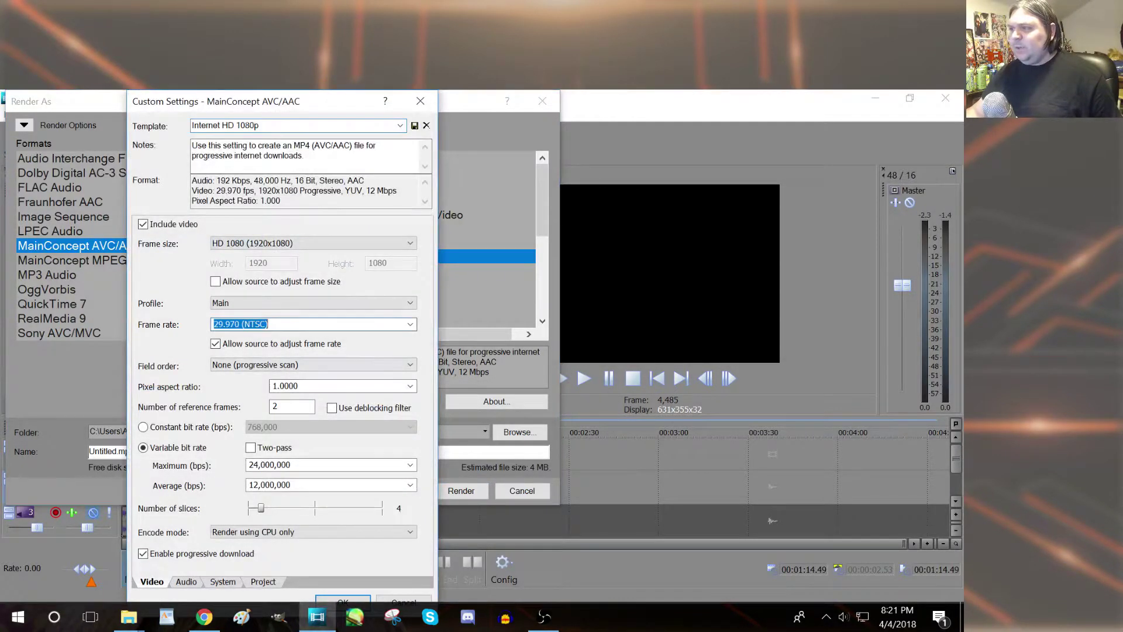
{"action": "type", "text": "60"}
{"action": "key", "text": "Return"}
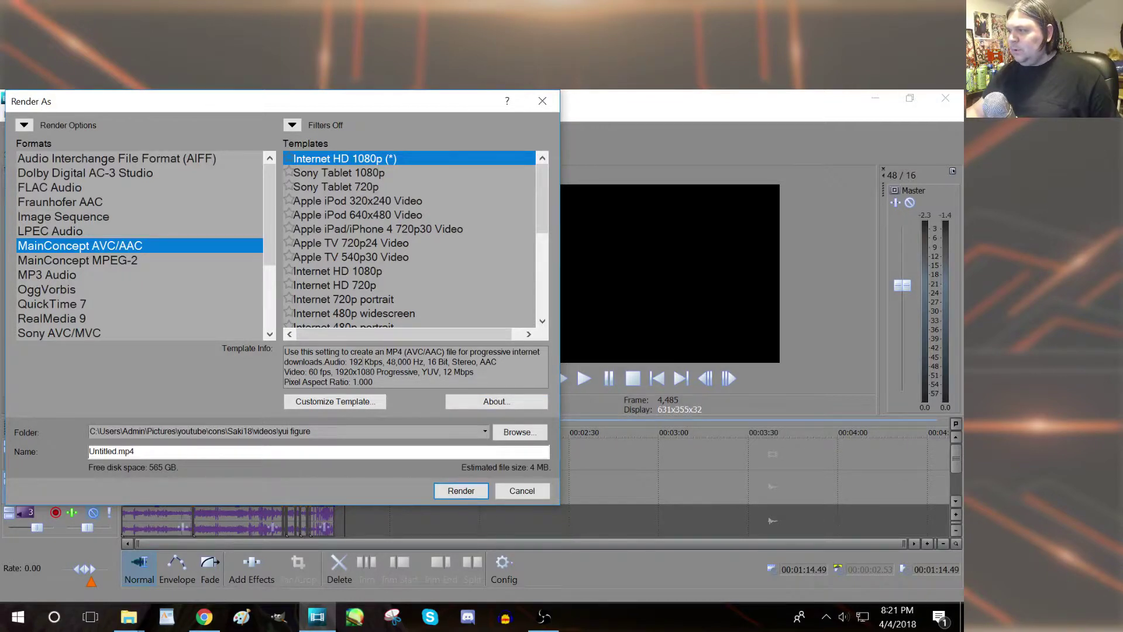
Step: Name the output file 123.mp4 and render the movie into the yui figure folder
{"action": "double_click", "coordinate": [103, 451]}
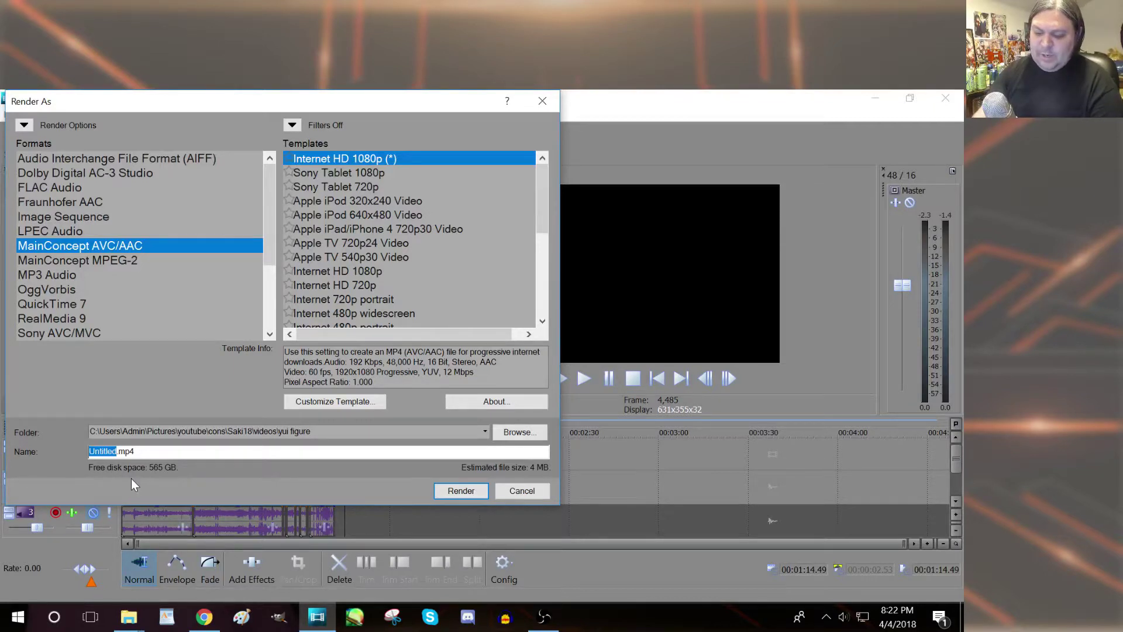
{"action": "type", "text": "123"}
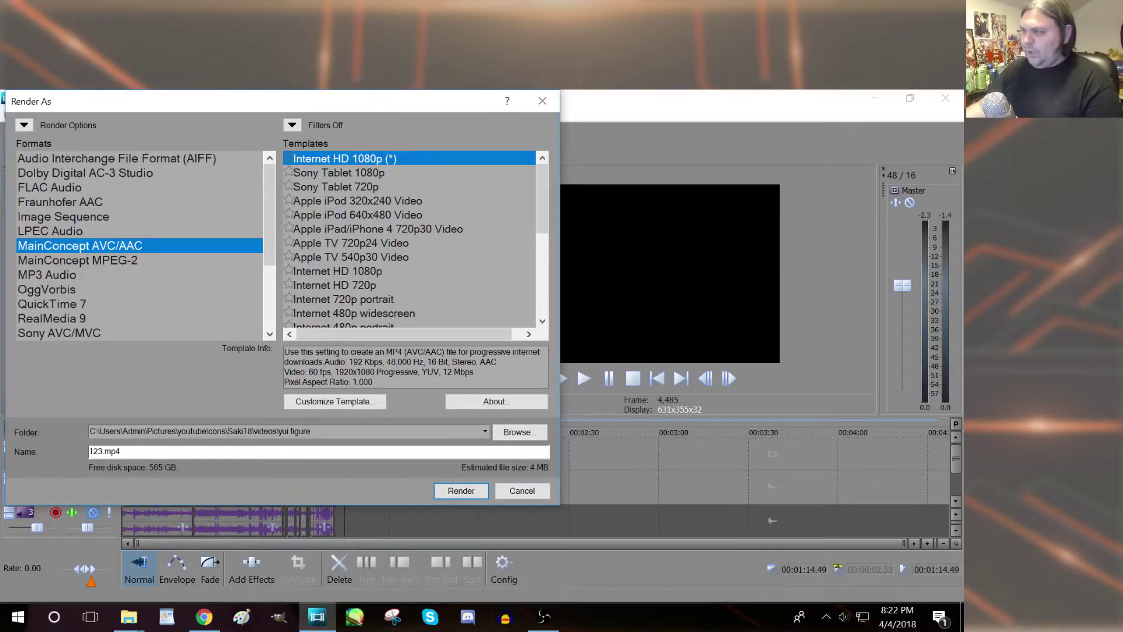
{"action": "left_click", "coordinate": [462, 490]}
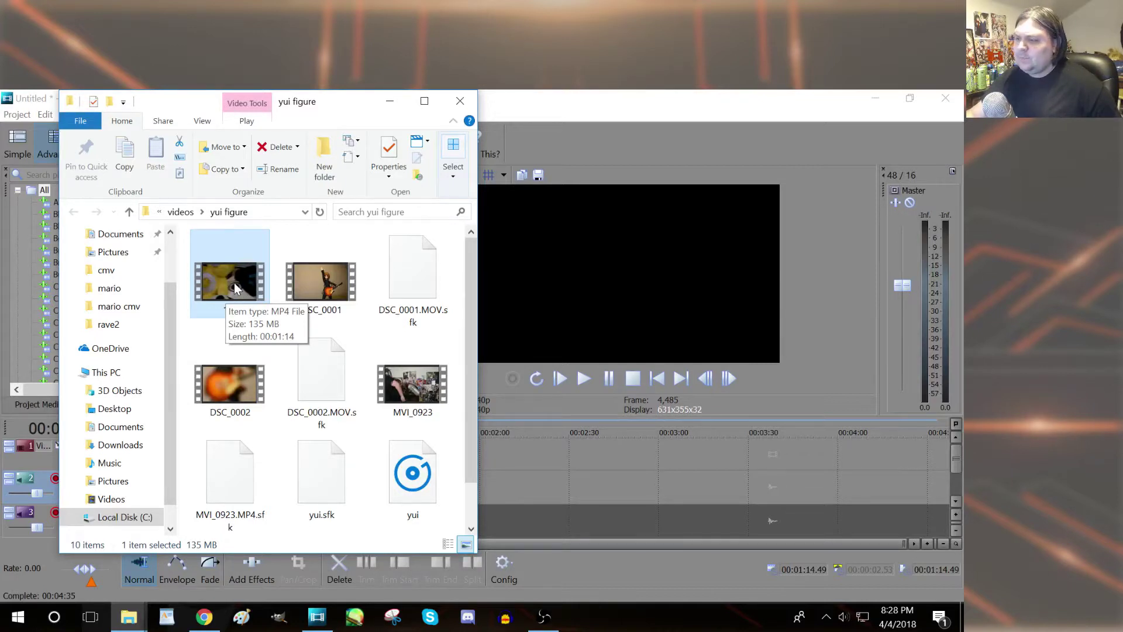
Step: Raise the system volume by eight increments for playback of the rendered video
{"action": "left_click", "coordinate": [843, 617]}
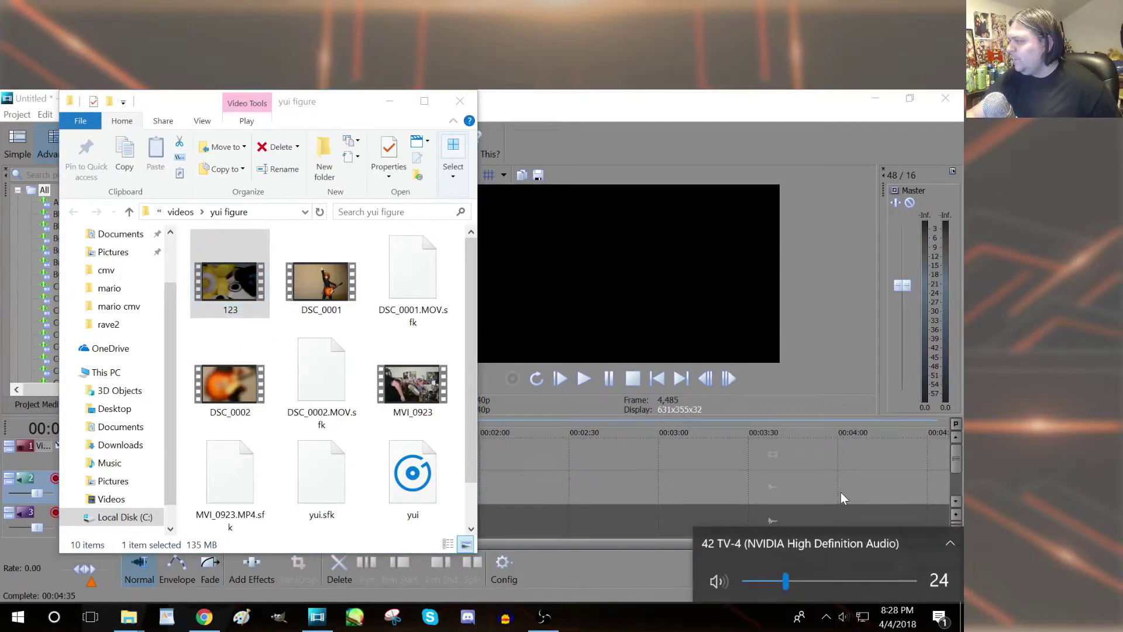
{"action": "key", "text": "XF86AudioRaiseVolume"}
{"action": "key", "text": "XF86AudioRaiseVolume"}
{"action": "key", "text": "XF86AudioRaiseVolume"}
{"action": "key", "text": "XF86AudioRaiseVolume"}
{"action": "key", "text": "XF86AudioRaiseVolume"}
{"action": "key", "text": "XF86AudioRaiseVolume"}
{"action": "key", "text": "XF86AudioRaiseVolume"}
{"action": "key", "text": "XF86AudioRaiseVolume"}
Step: Open the rendered 123 video from the yui figure folder and play it back
{"action": "left_click", "coordinate": [266, 346]}
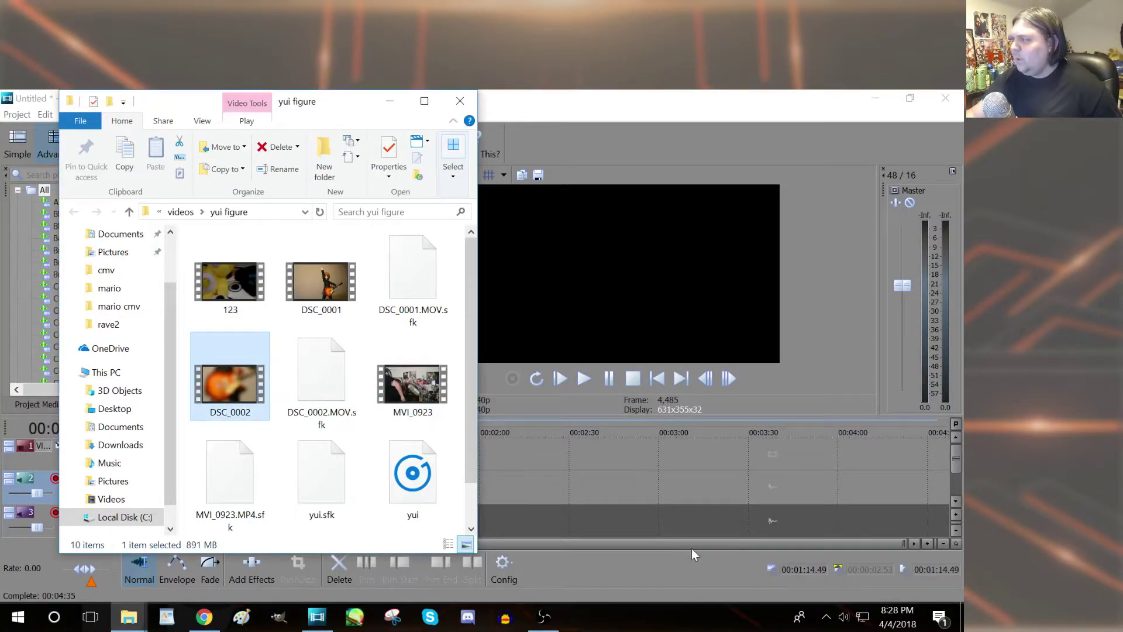
{"action": "left_click", "coordinate": [227, 291]}
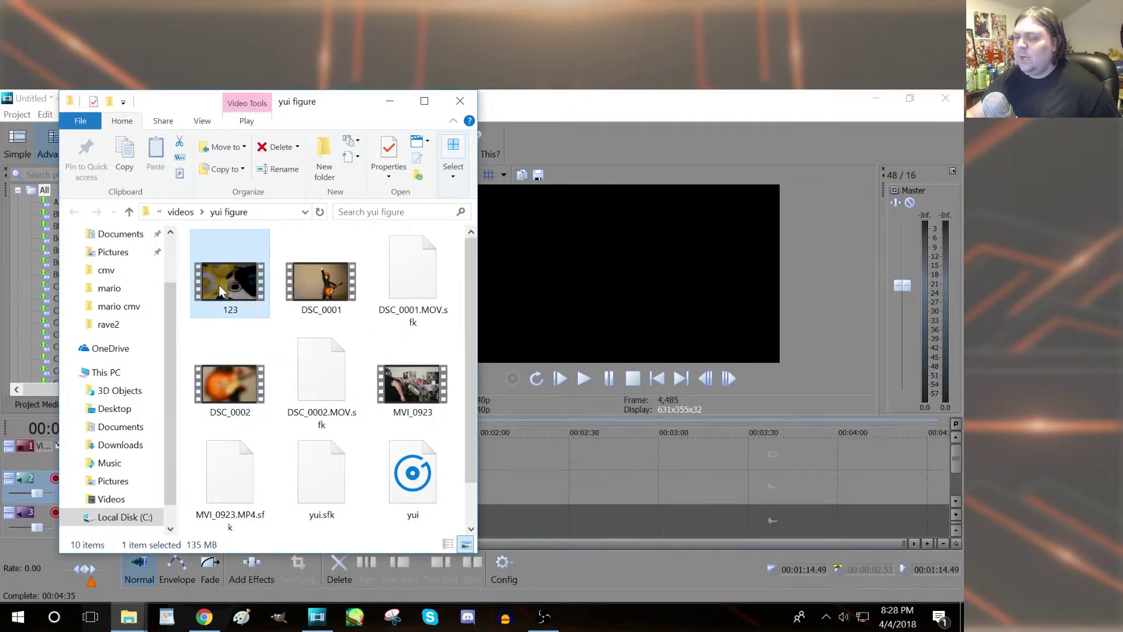
{"action": "double_click", "coordinate": [223, 286]}
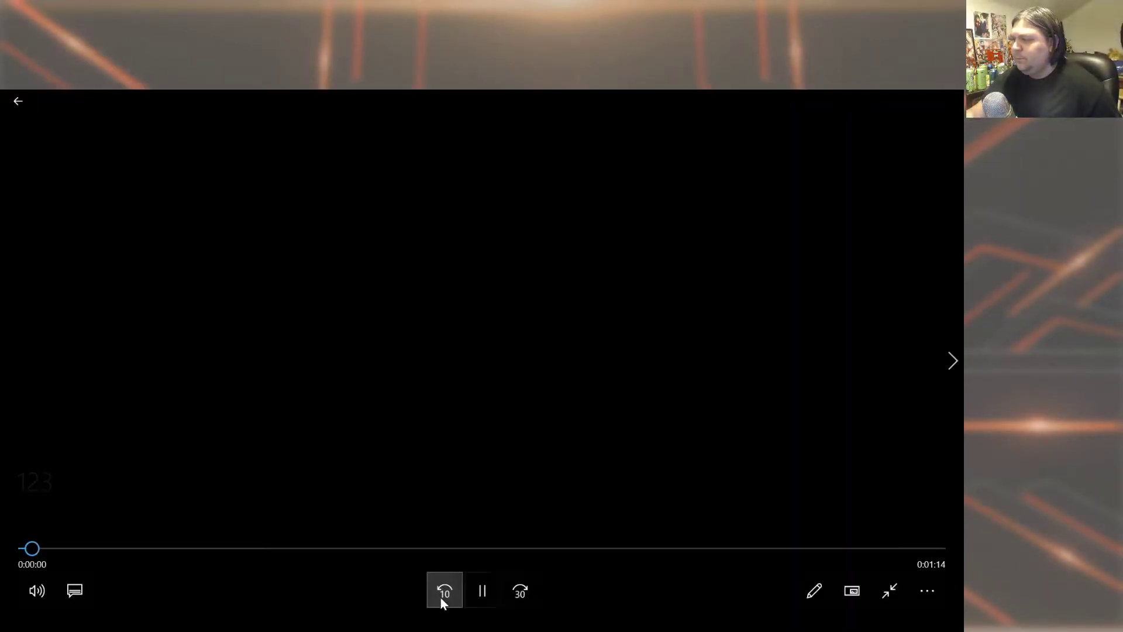